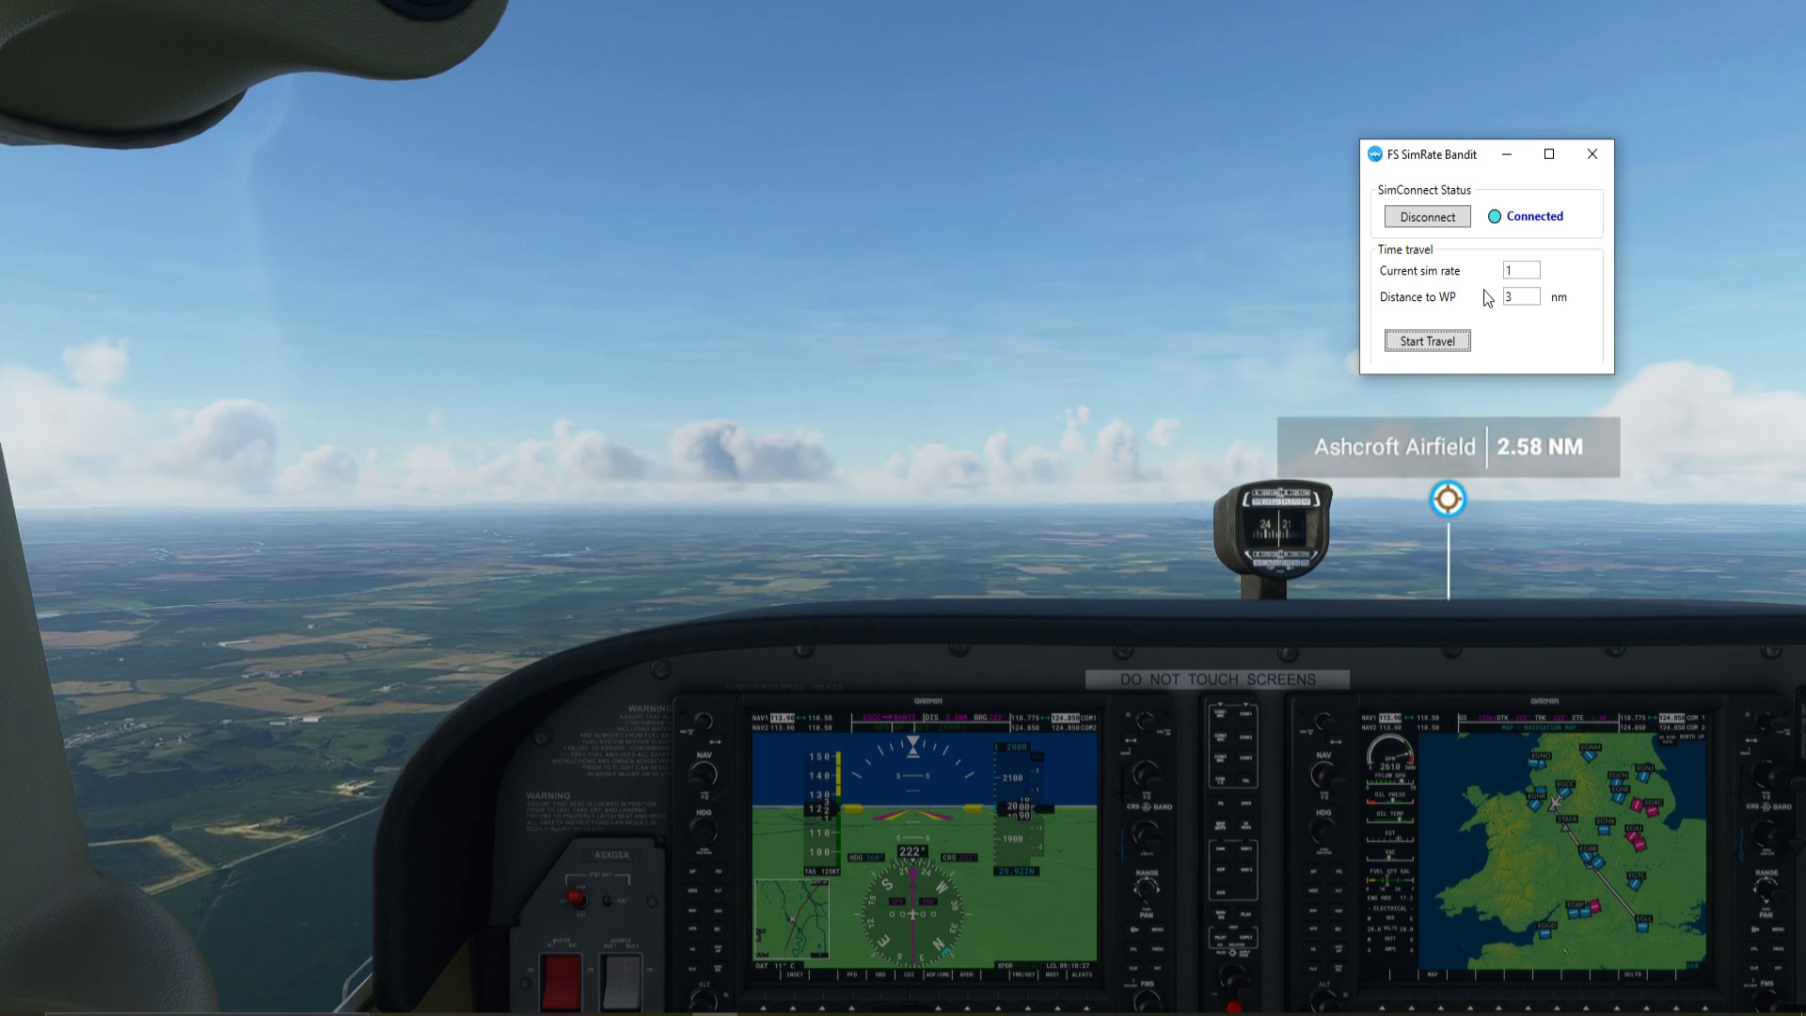
Reposition the FS SimRate Bandit window over the sky area of the cockpit view.
{"action": "left_click_drag", "start_coordinate": [1453, 160], "coordinate": [1084, 182]}
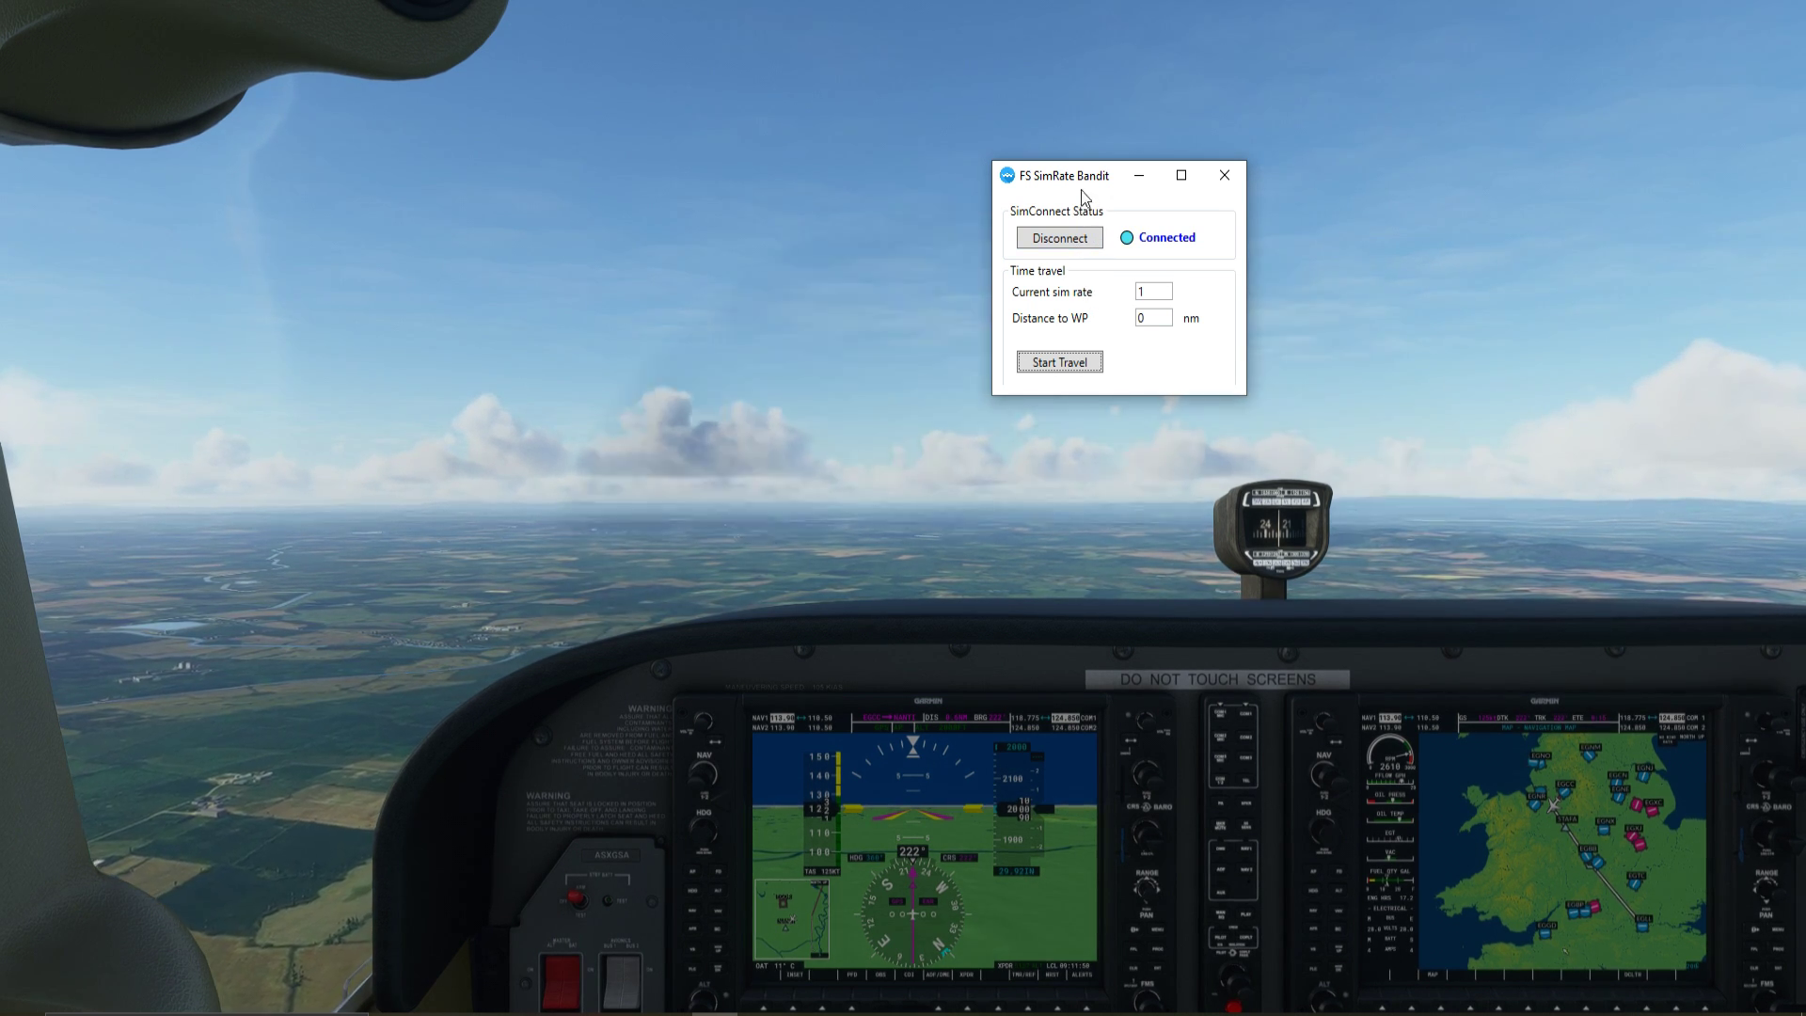
{"action": "left_click_drag", "start_coordinate": [1074, 183], "coordinate": [1388, 248]}
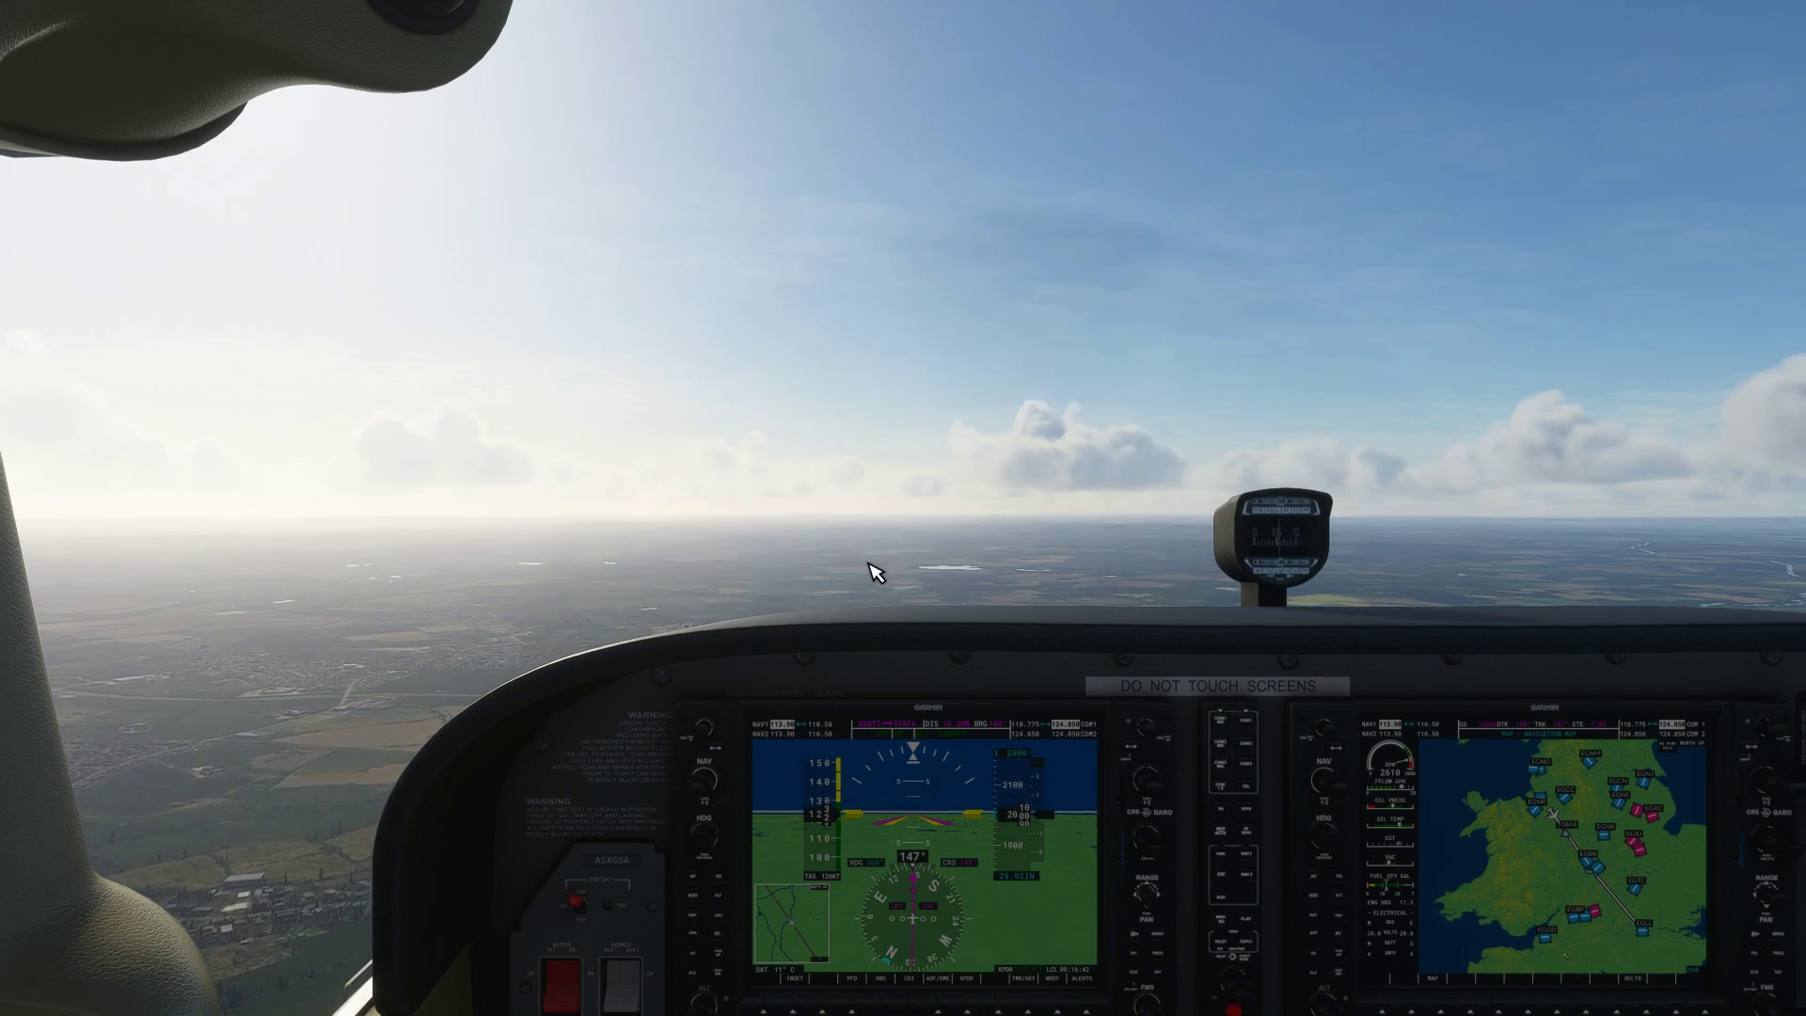
Pause the flight and examine the keyboard control bindings for sim rate in the Miscellaneous category.
{"action": "key", "text": "Escape"}
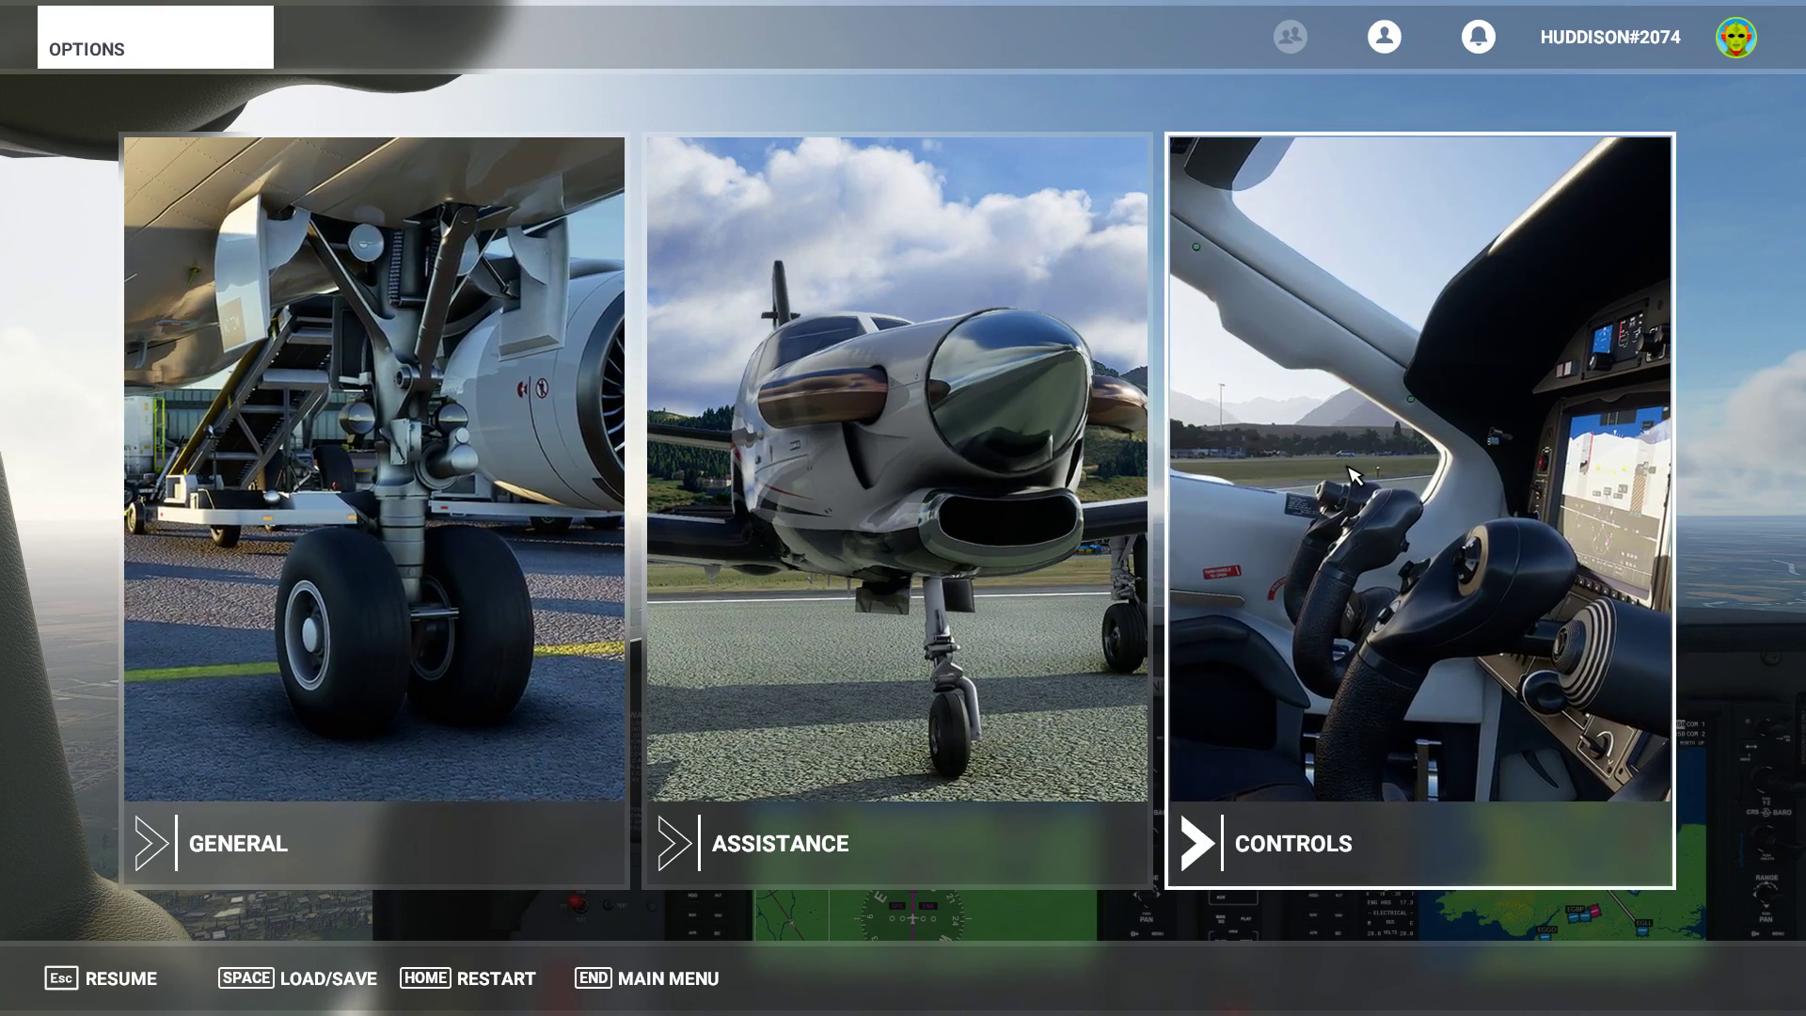
{"action": "left_click", "coordinate": [1324, 464]}
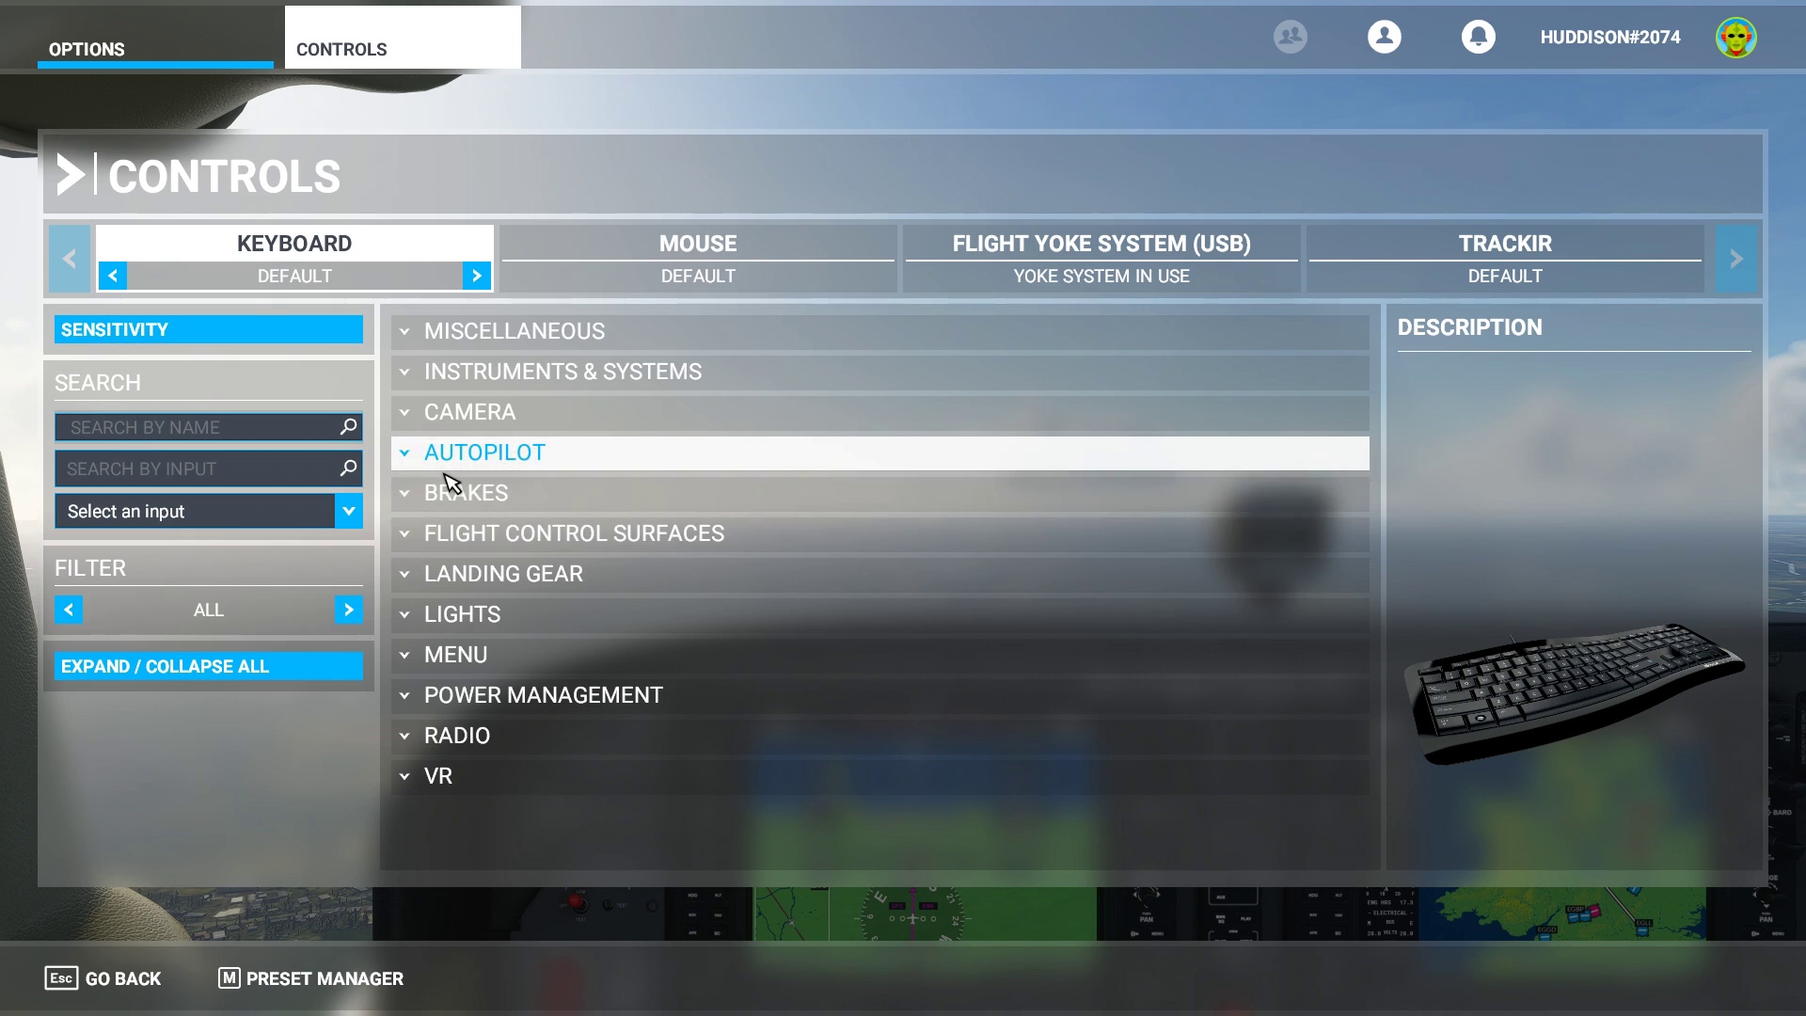
{"action": "left_click", "coordinate": [672, 337]}
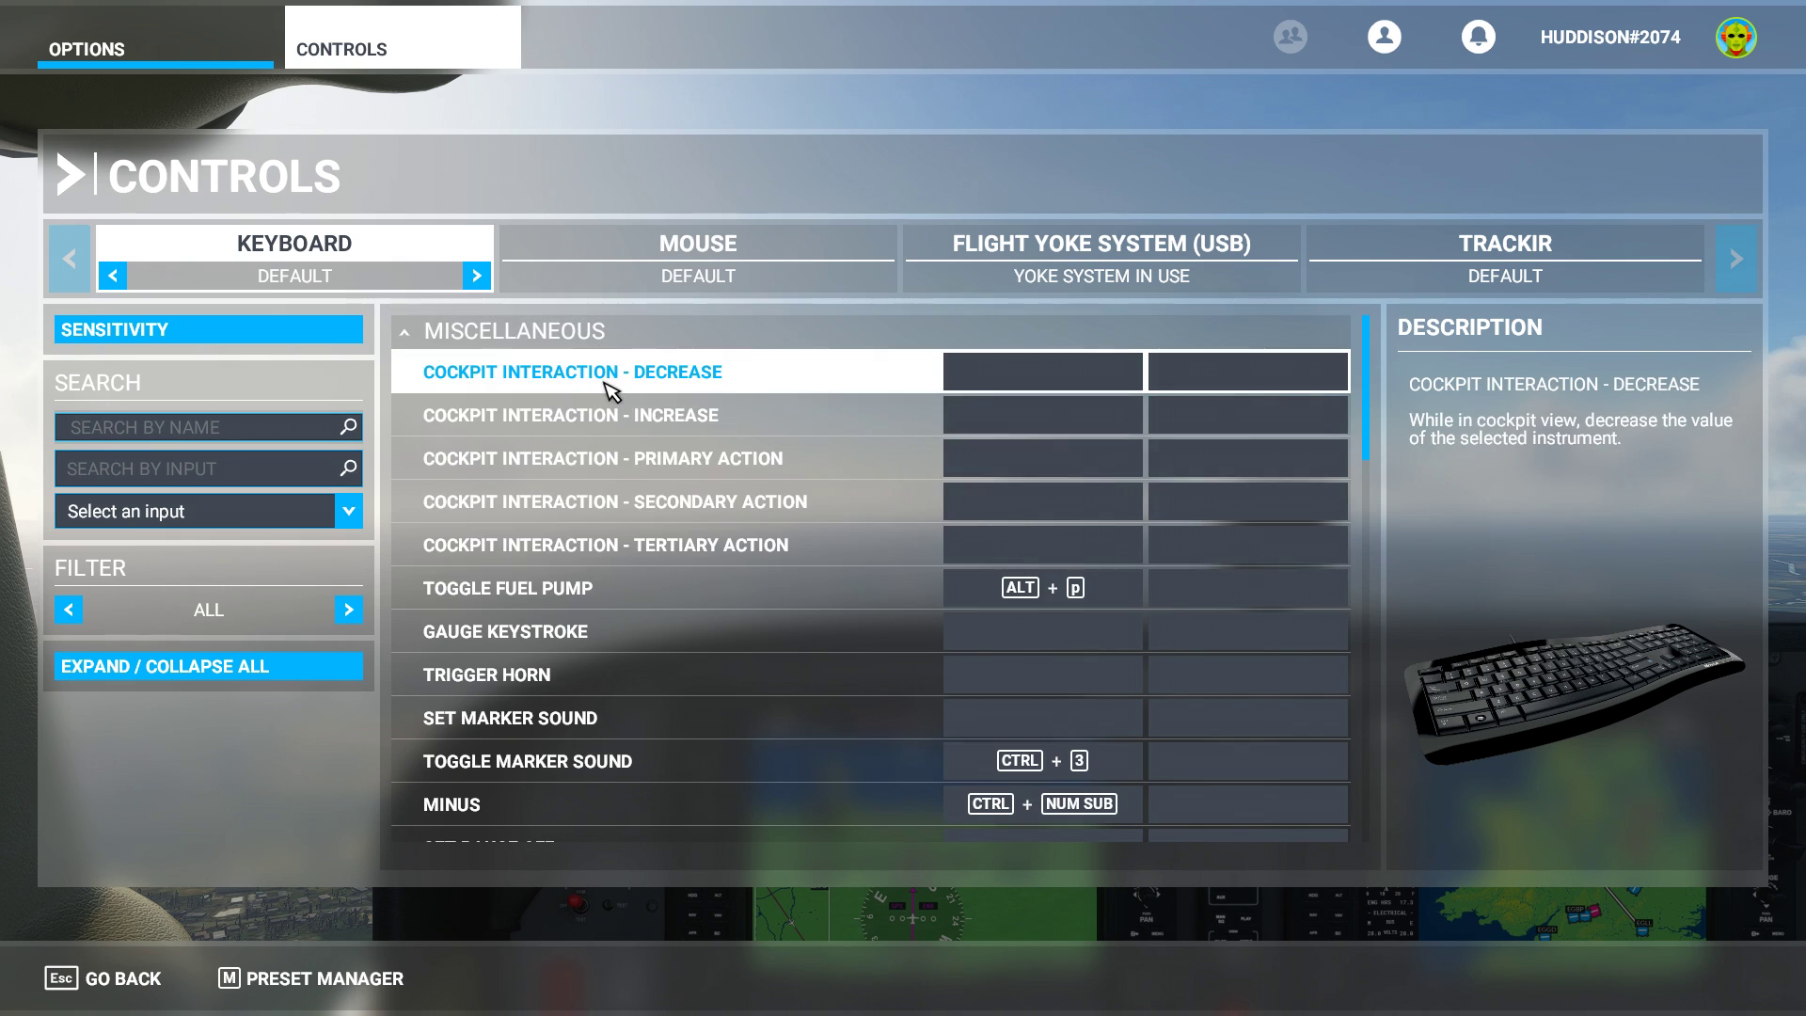
{"action": "scroll", "coordinate": [693, 482], "scroll_direction": "down", "scroll_amount": 3}
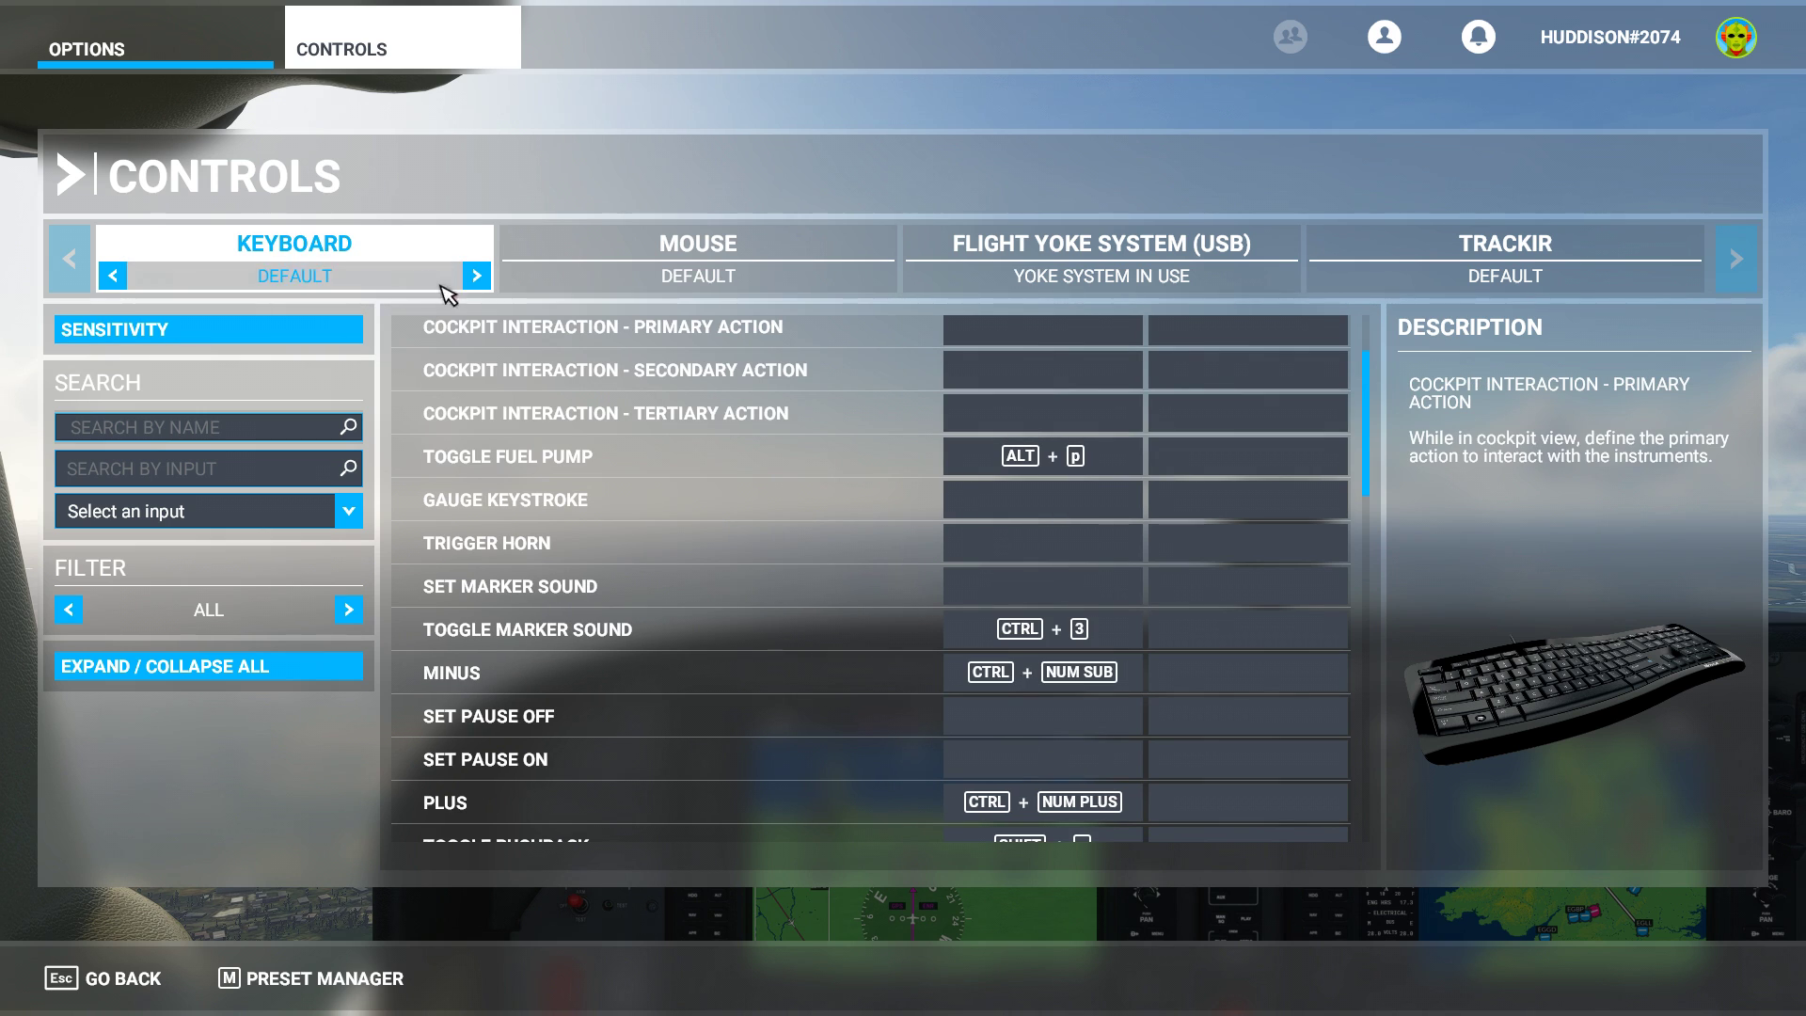
{"action": "scroll", "coordinate": [658, 574], "scroll_direction": "down", "scroll_amount": 5}
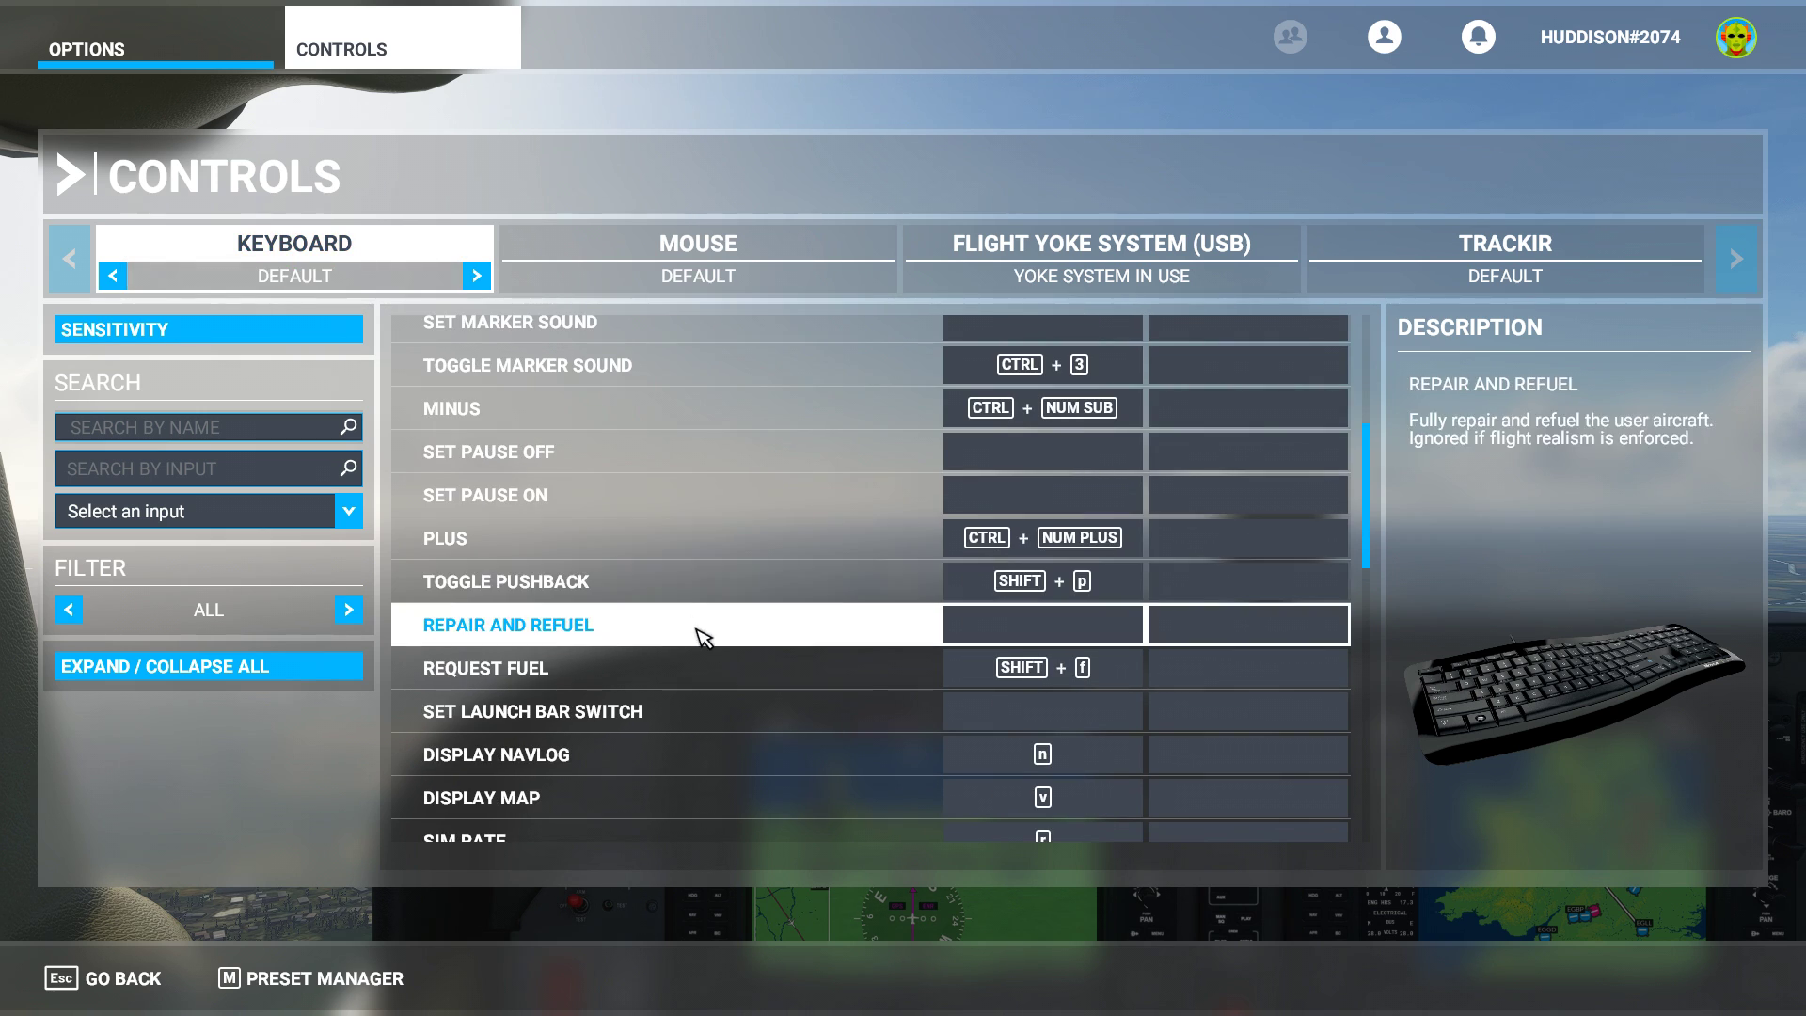
{"action": "scroll", "coordinate": [703, 638], "scroll_direction": "down", "scroll_amount": 6}
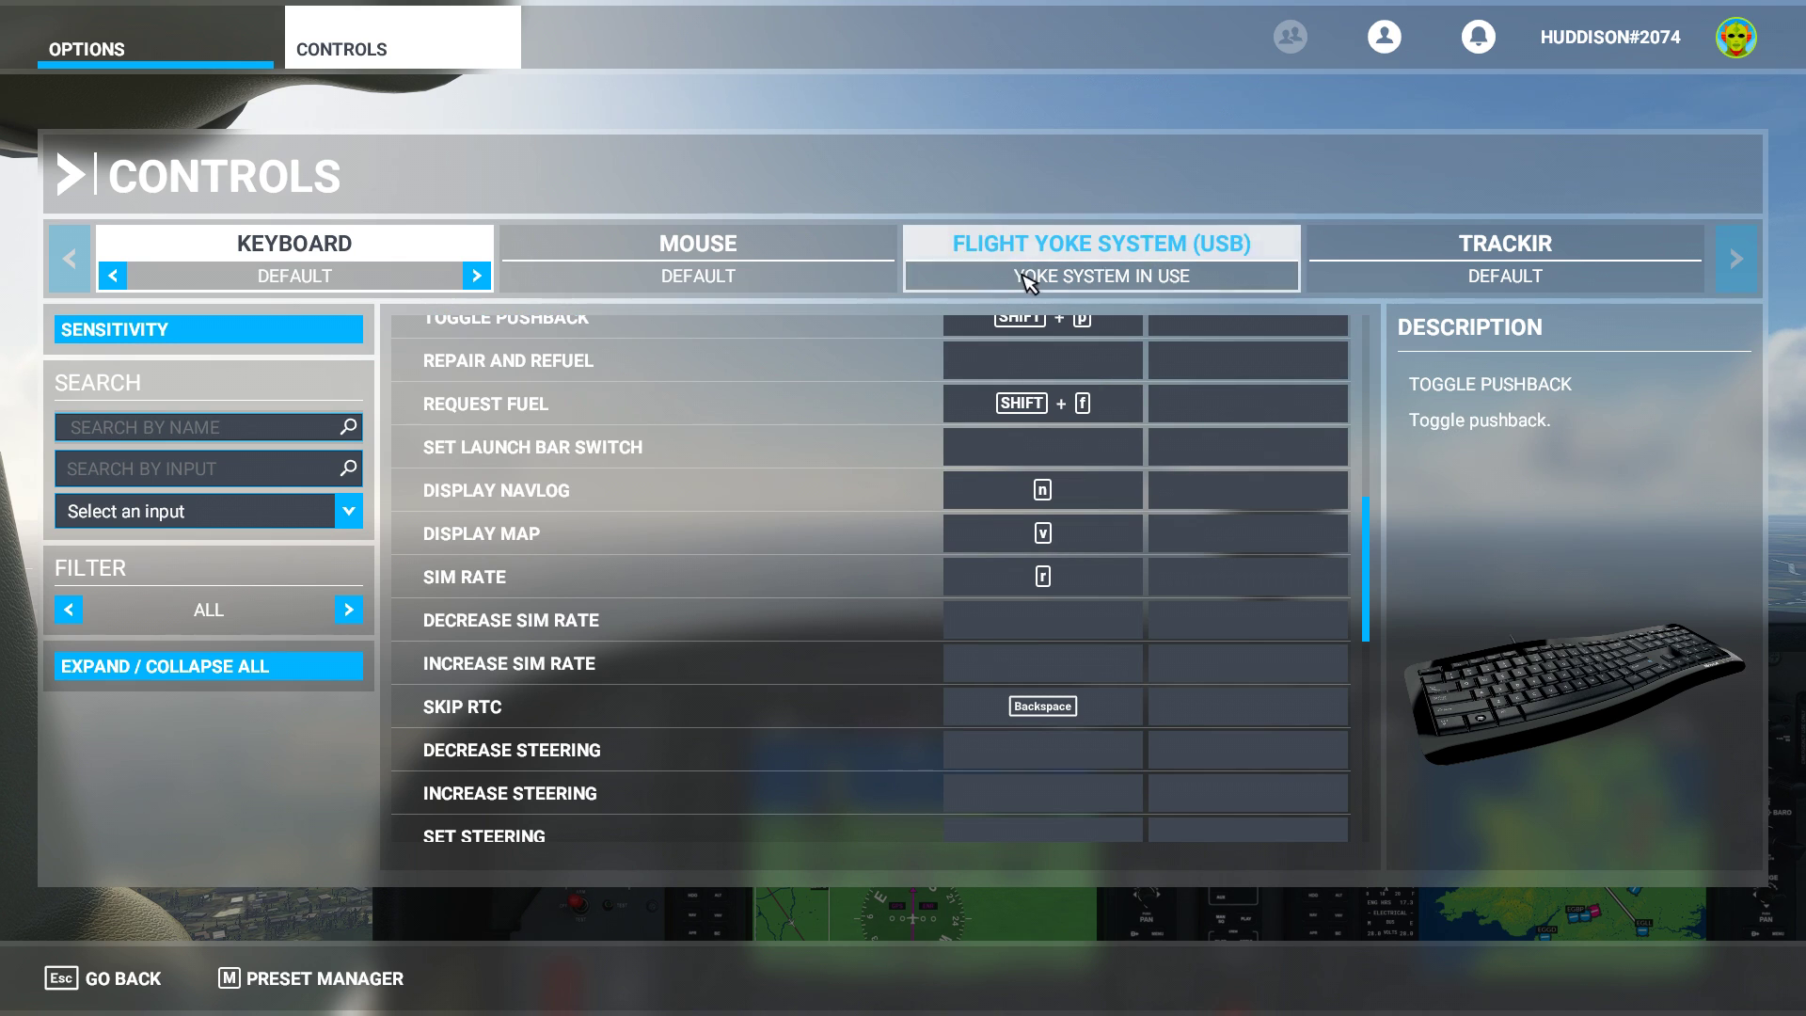
Examine the Flight Yoke System bindings for decreasing and increasing sim rate, and resume the flight.
{"action": "left_click", "coordinate": [1093, 267]}
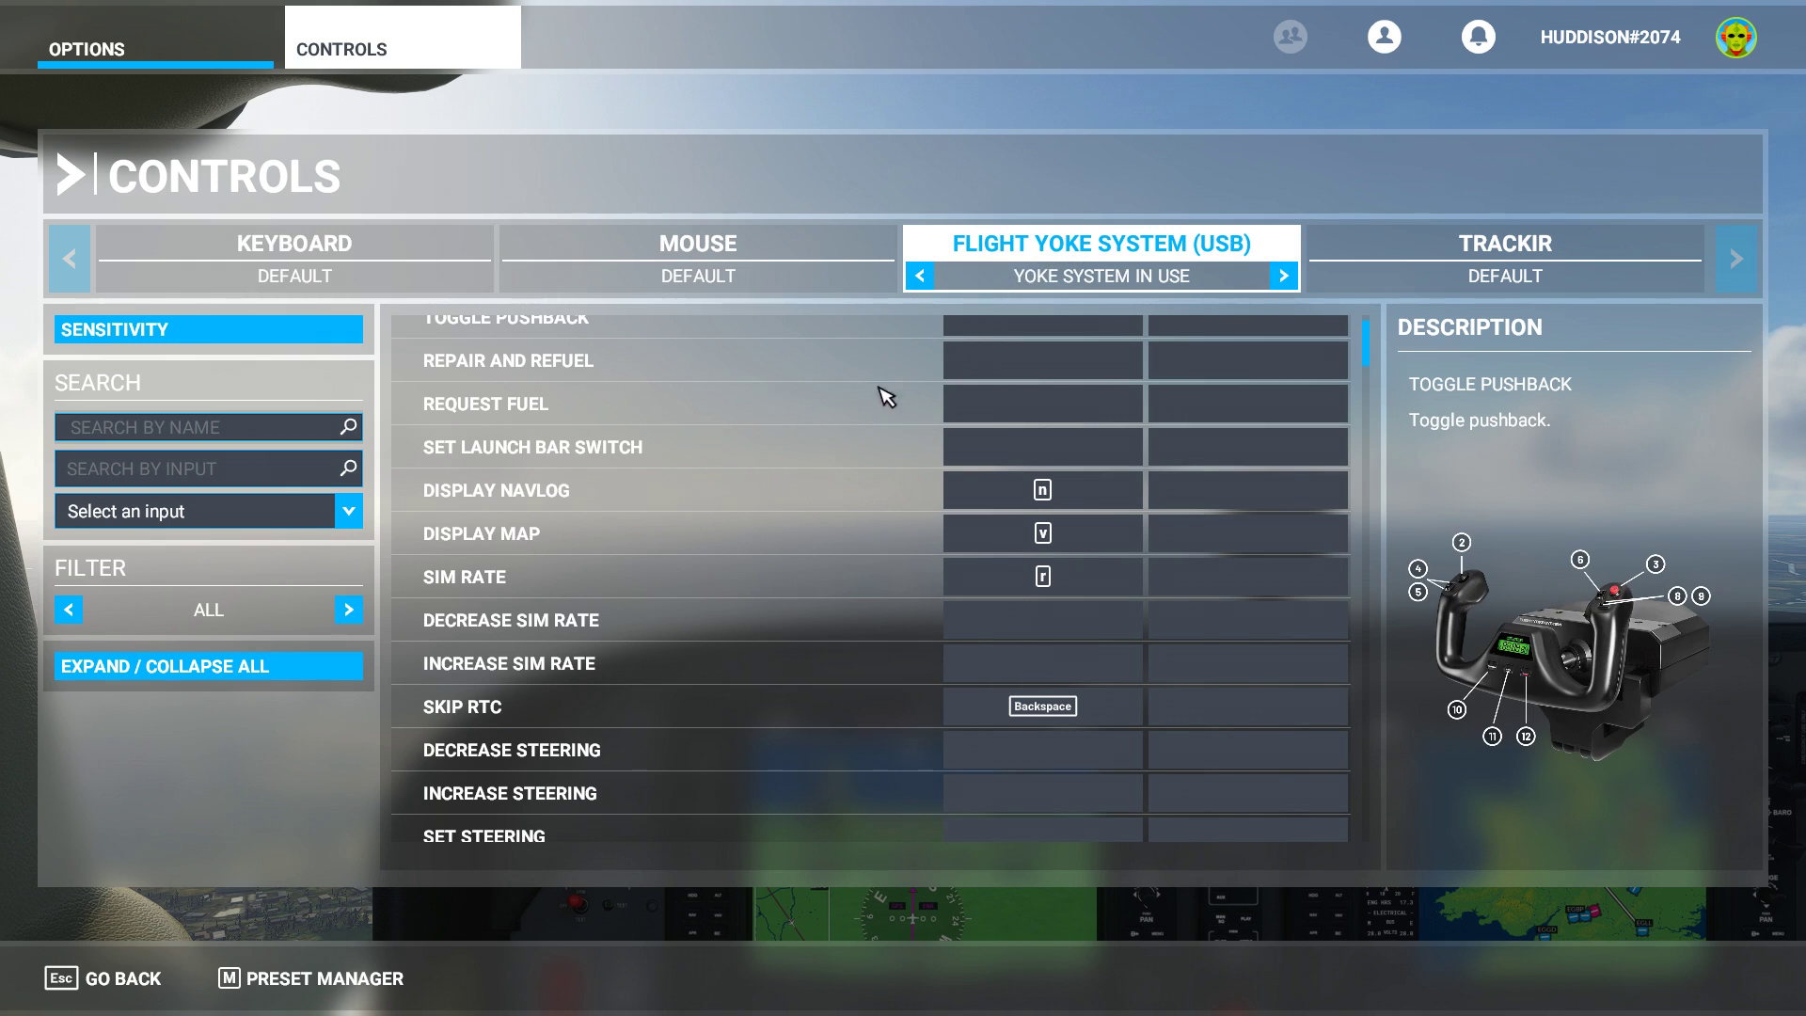
{"action": "scroll", "coordinate": [826, 473], "scroll_direction": "up", "scroll_amount": 2}
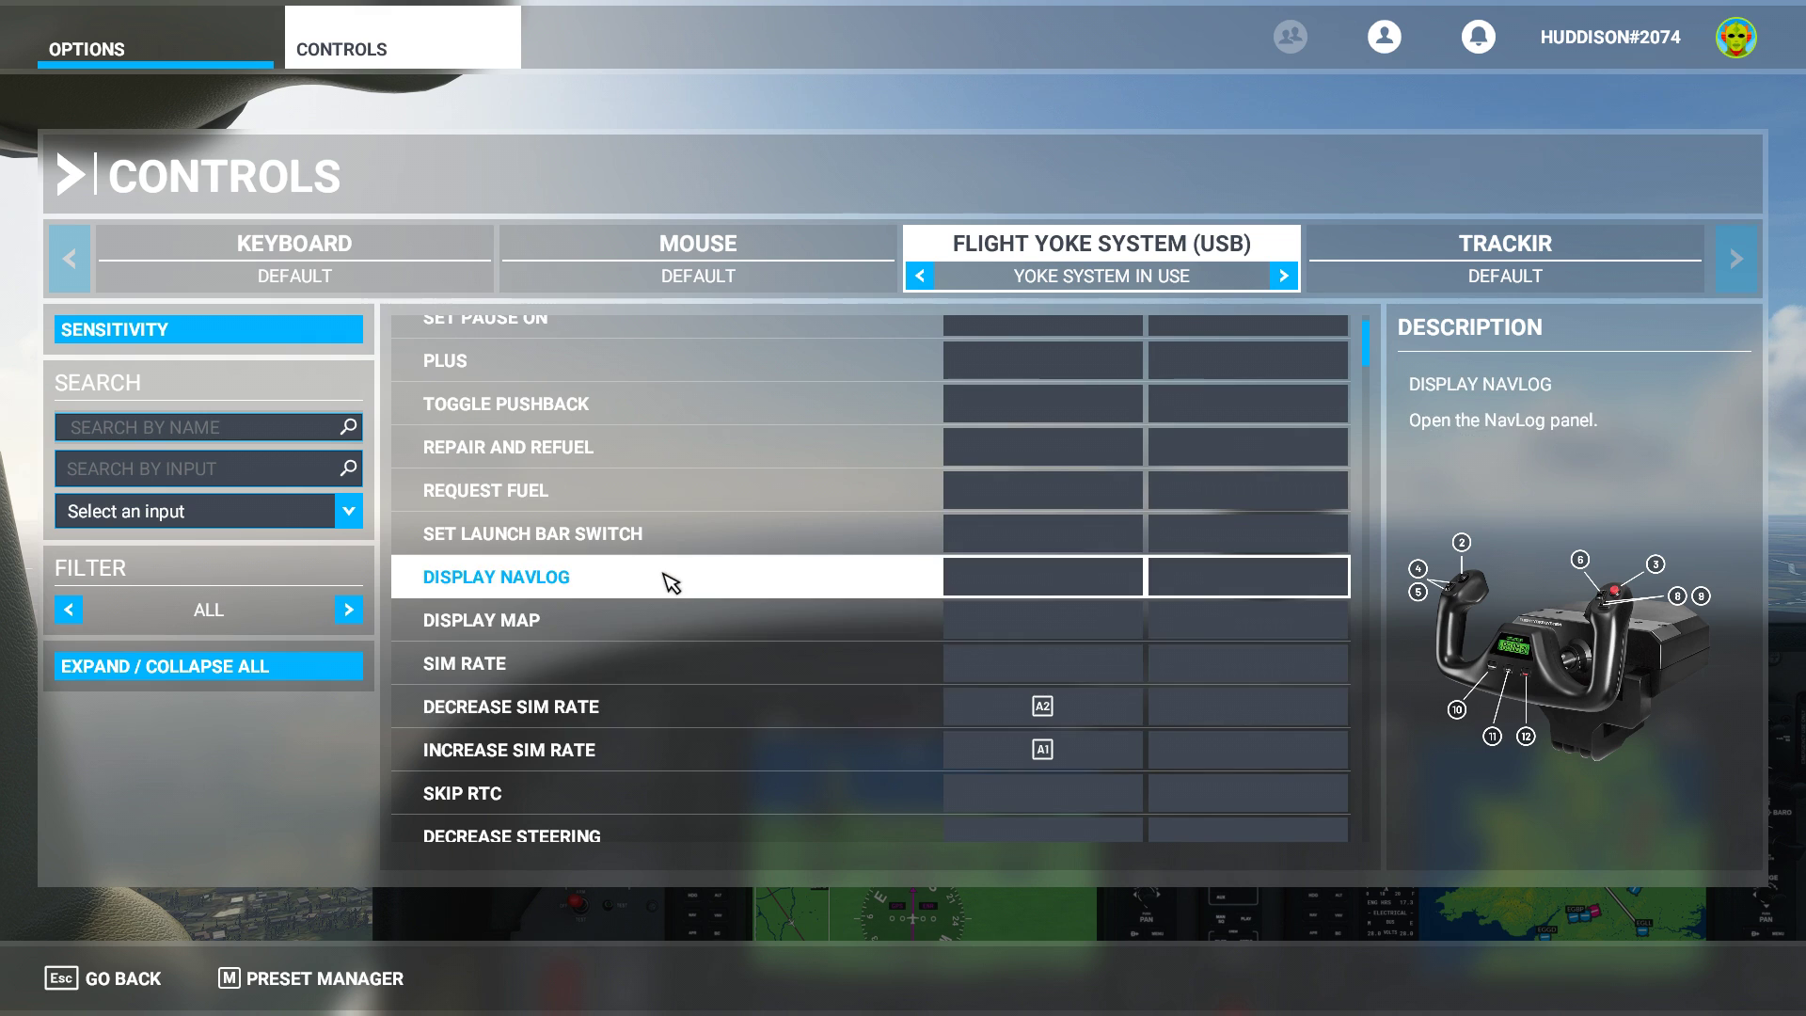
{"action": "scroll", "coordinate": [658, 564], "scroll_direction": "up", "scroll_amount": 5}
{"action": "scroll", "coordinate": [704, 564], "scroll_direction": "down", "scroll_amount": 4}
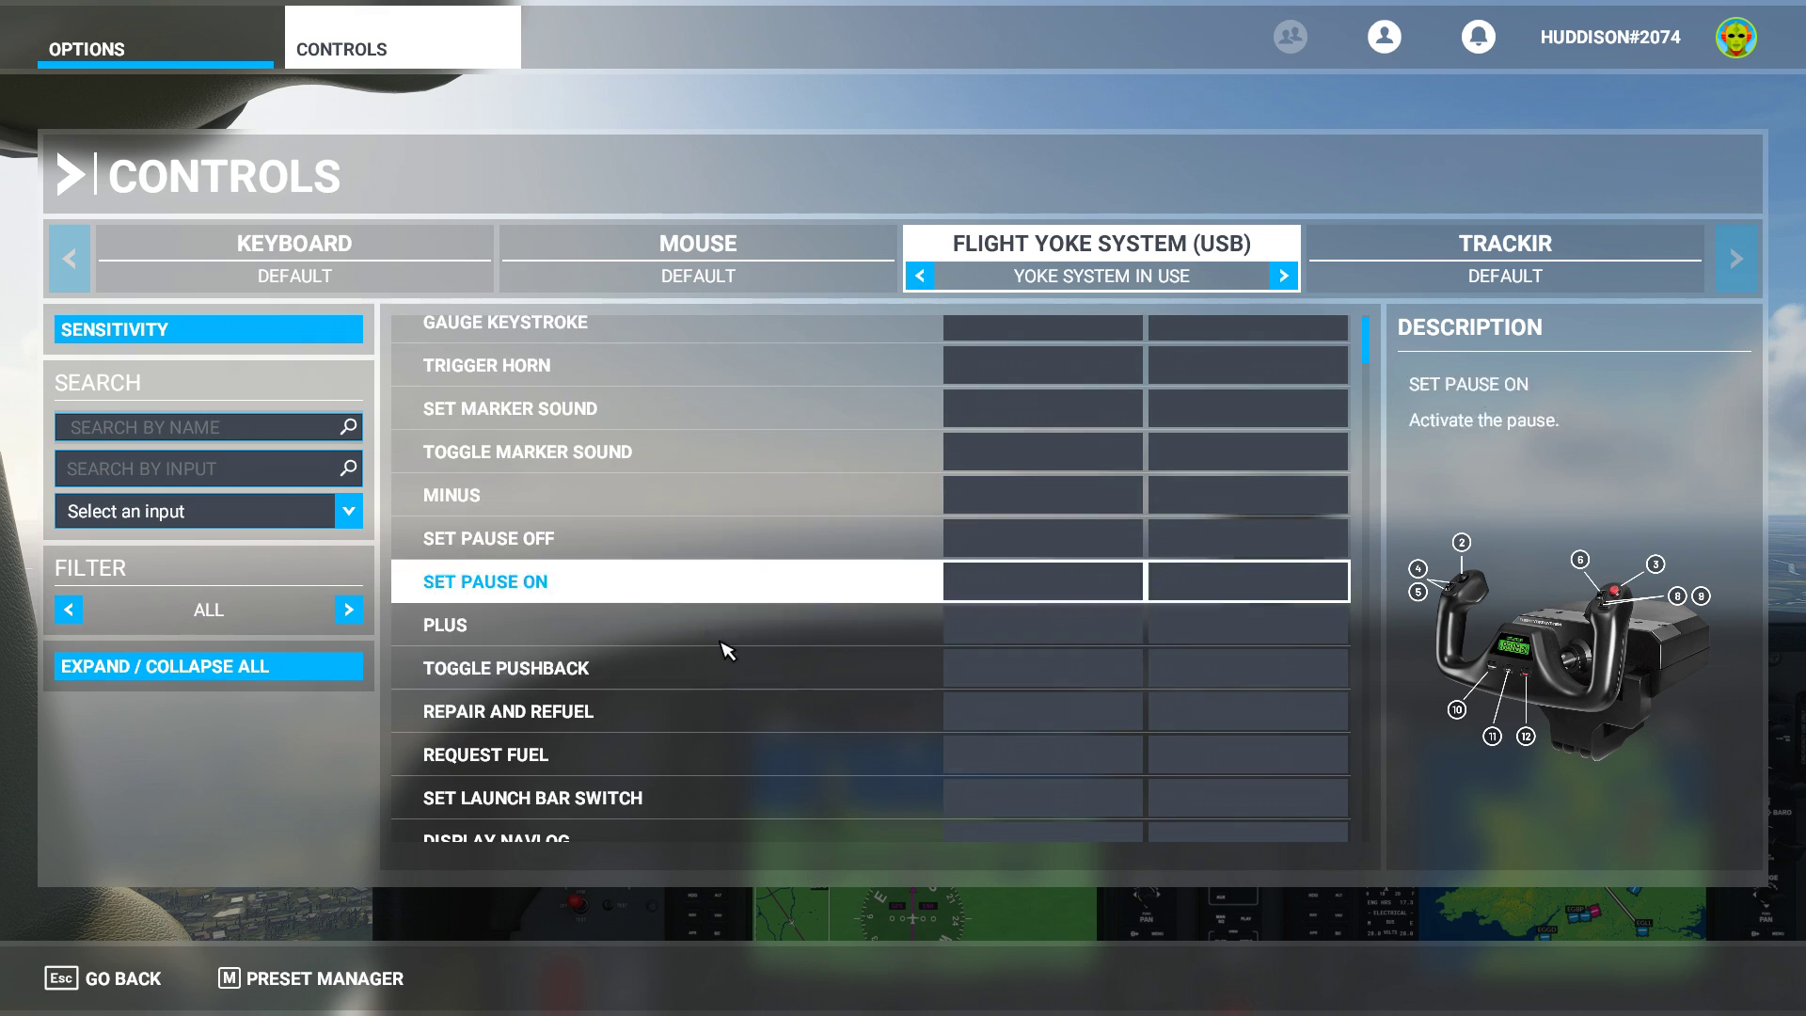
{"action": "scroll", "coordinate": [746, 705], "scroll_direction": "down", "scroll_amount": 1}
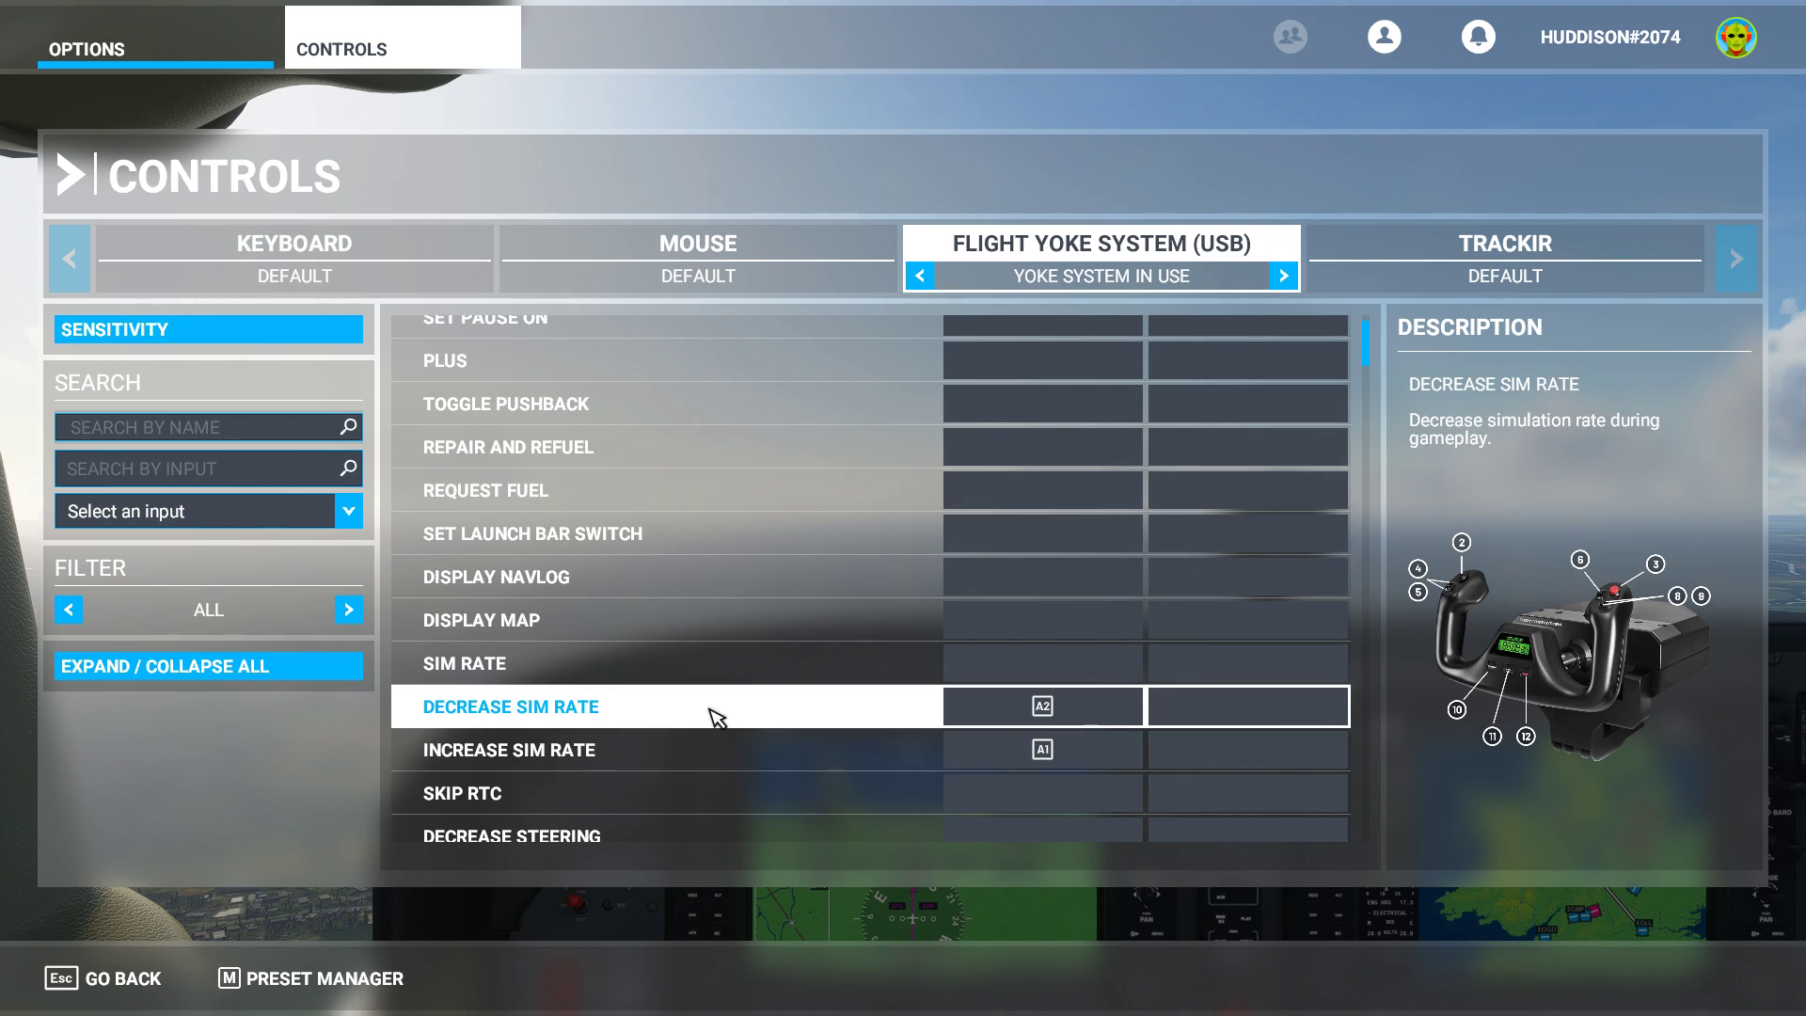
{"action": "left_click", "coordinate": [132, 979]}
{"action": "left_click", "coordinate": [127, 978]}
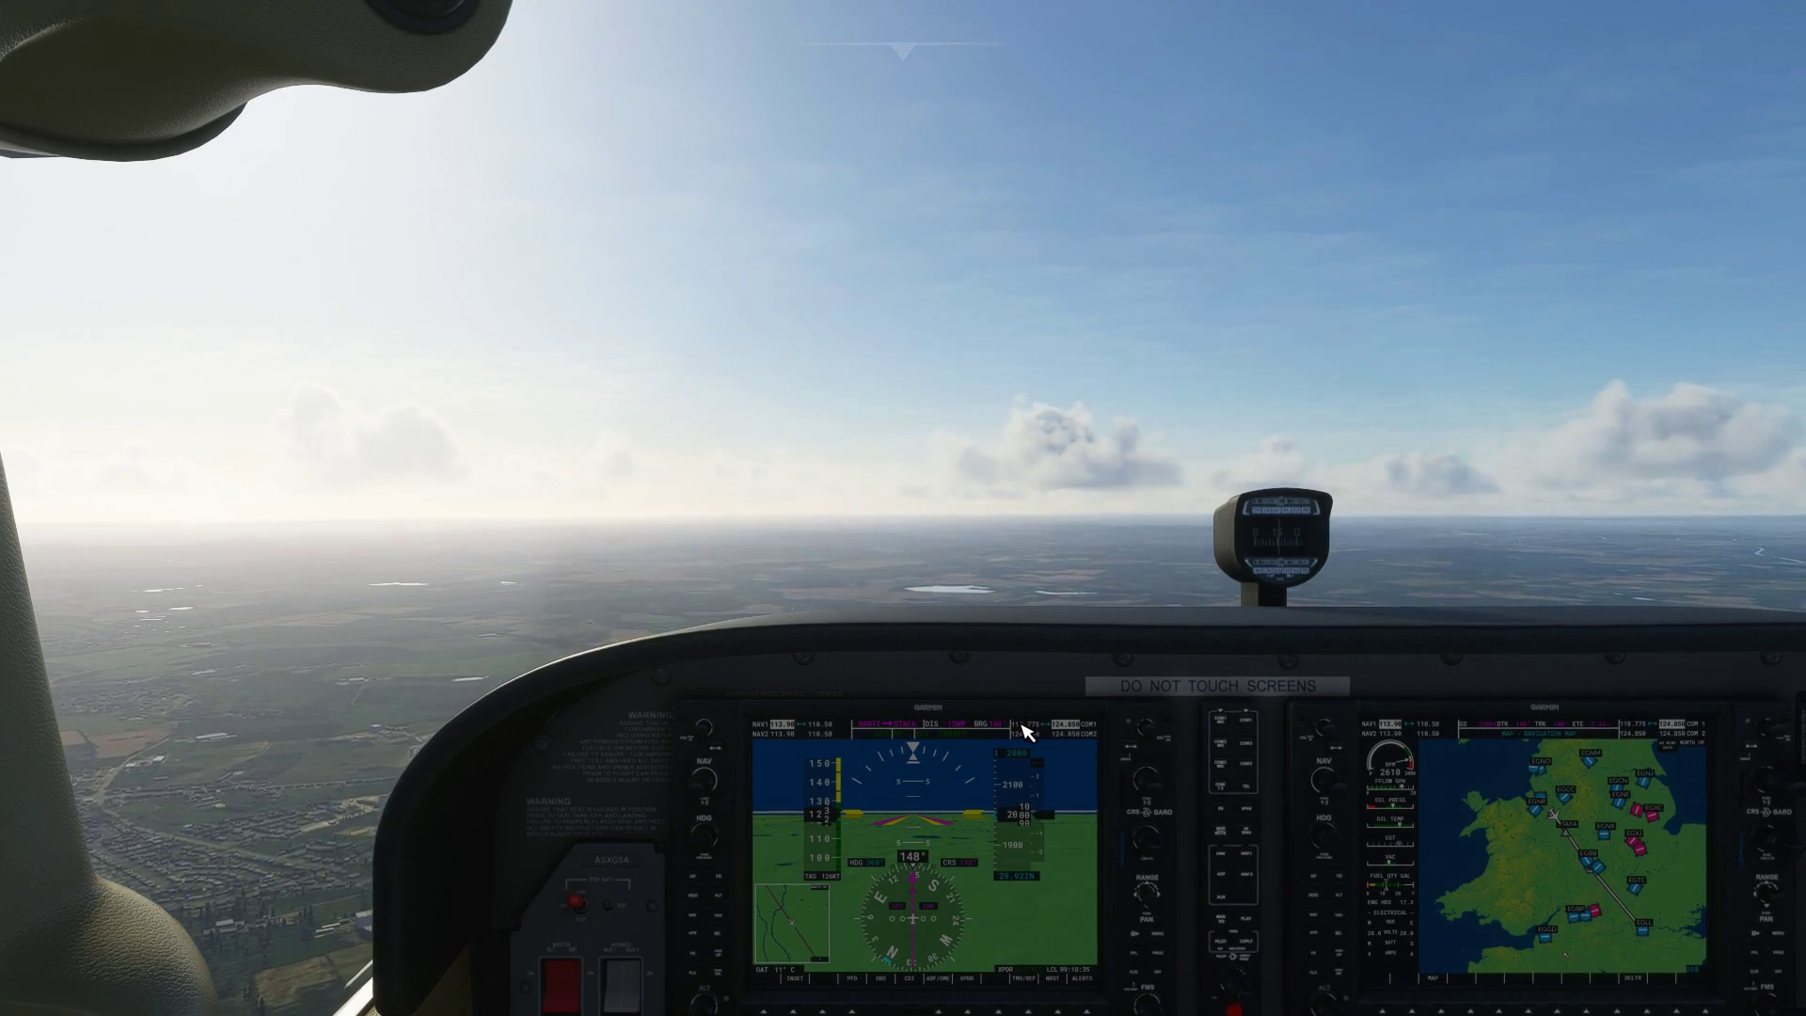
Inspect the primary flight display in the close-up instrument view twice, returning to the pilot view each time.
{"action": "key", "text": "a"}
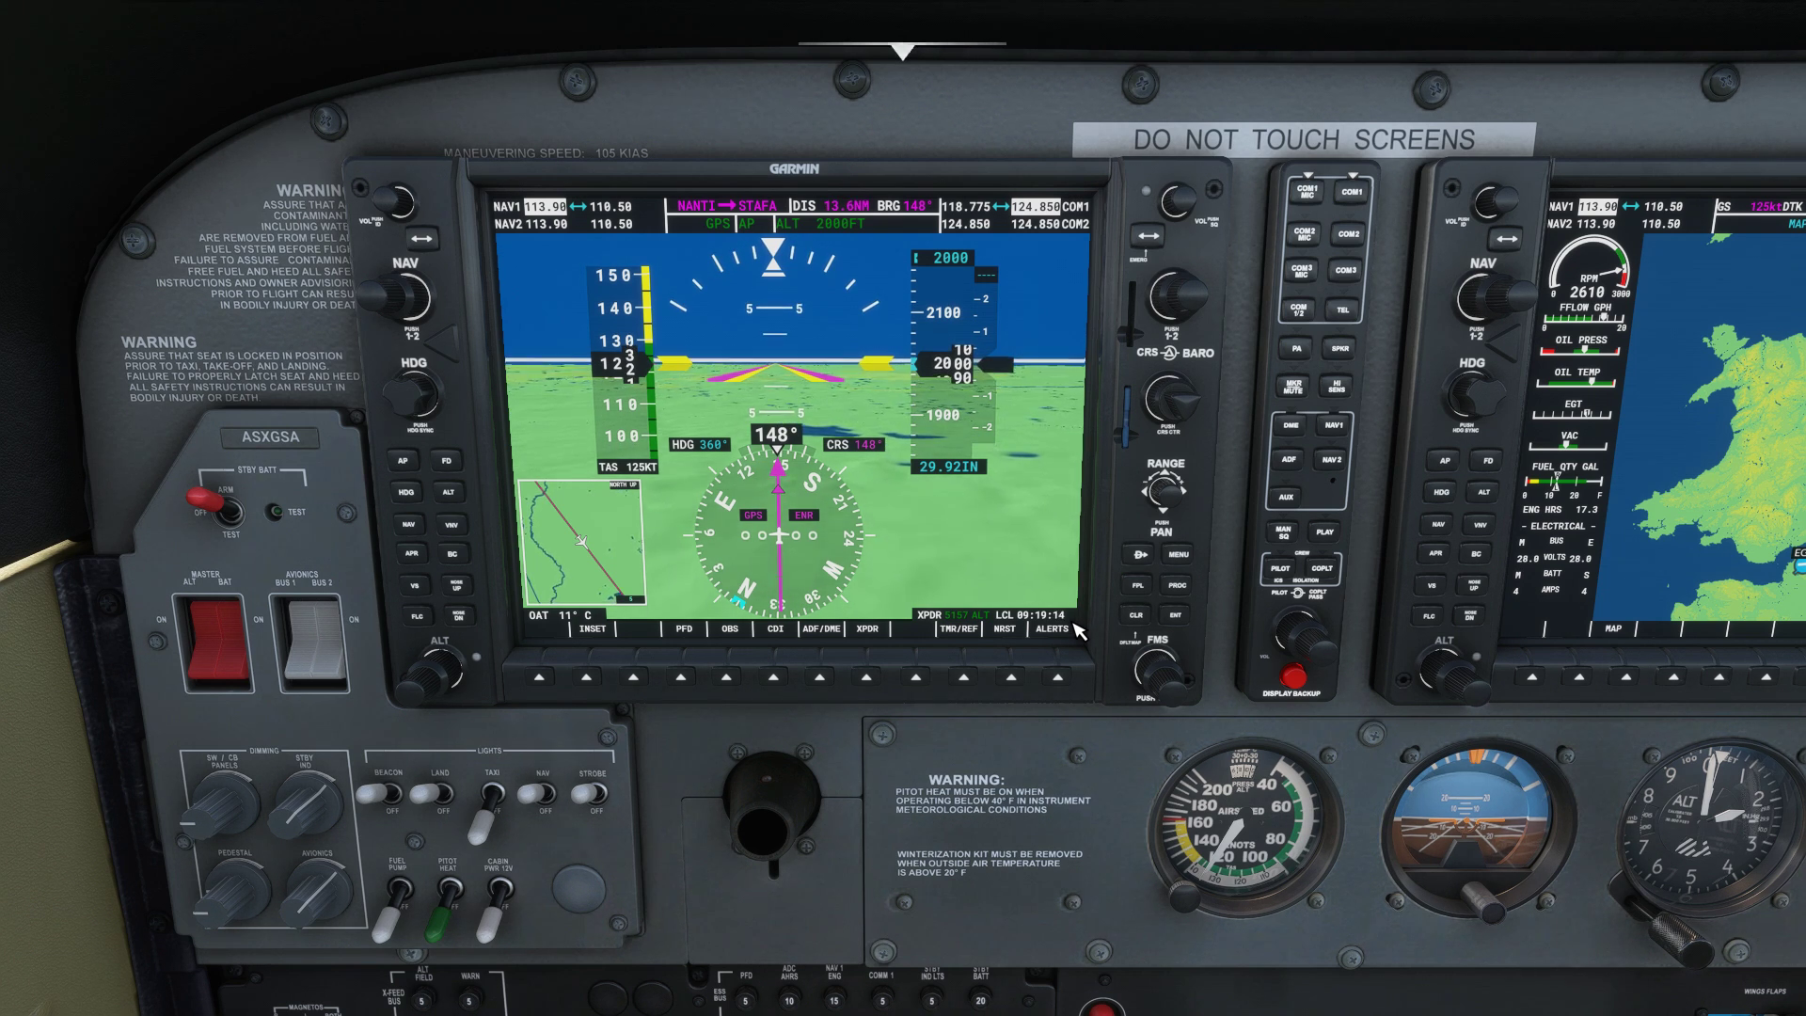
{"action": "key", "text": "ctrl+space"}
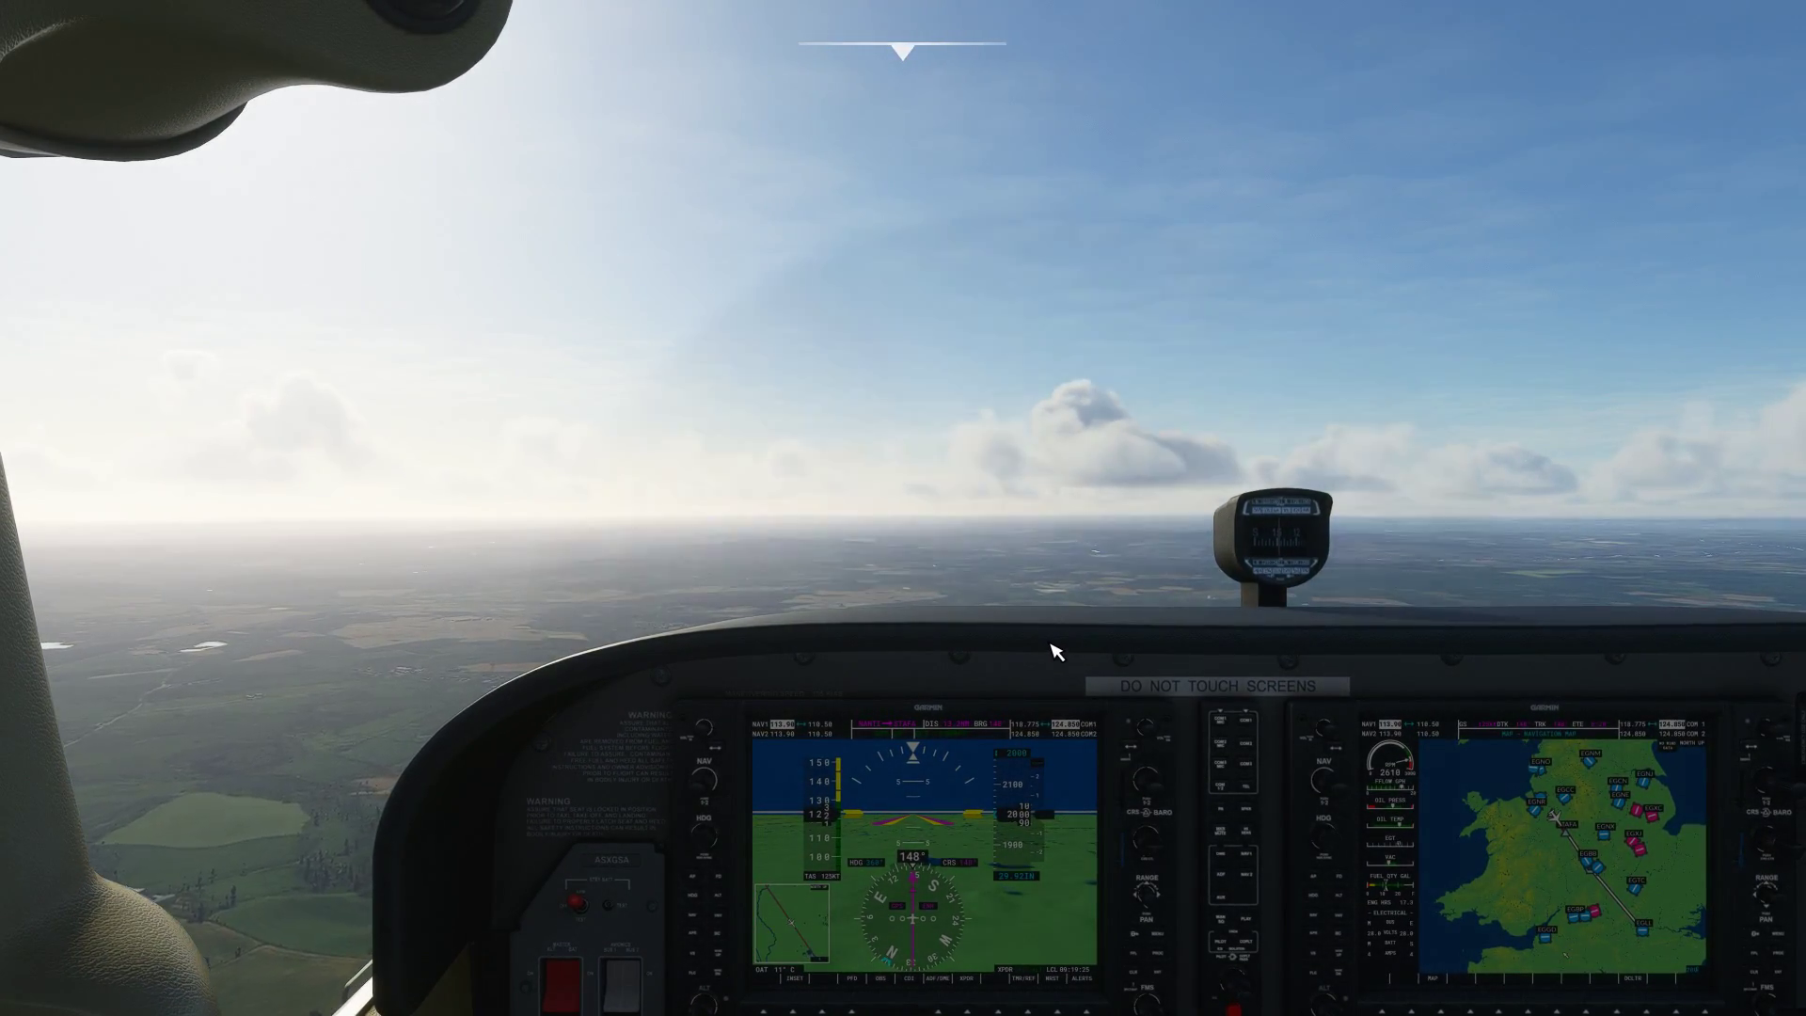
{"action": "key", "text": "alt+1"}
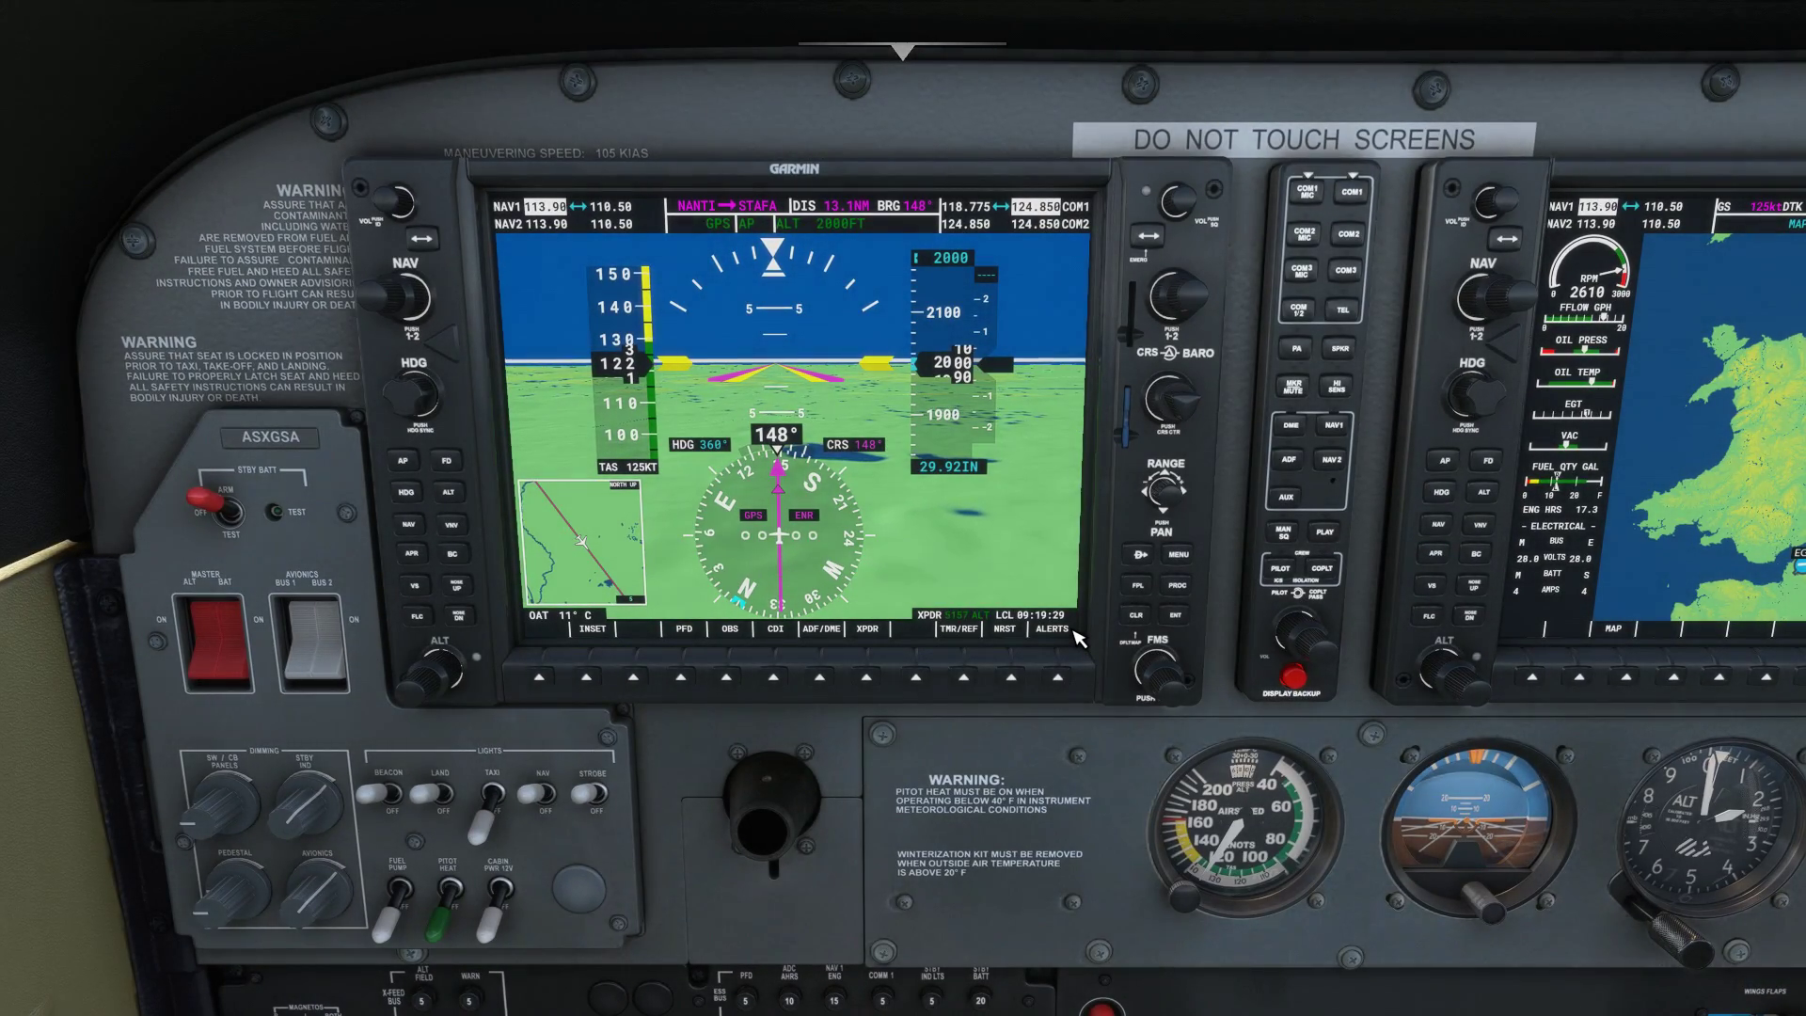
{"action": "key", "text": "ctrl+space"}
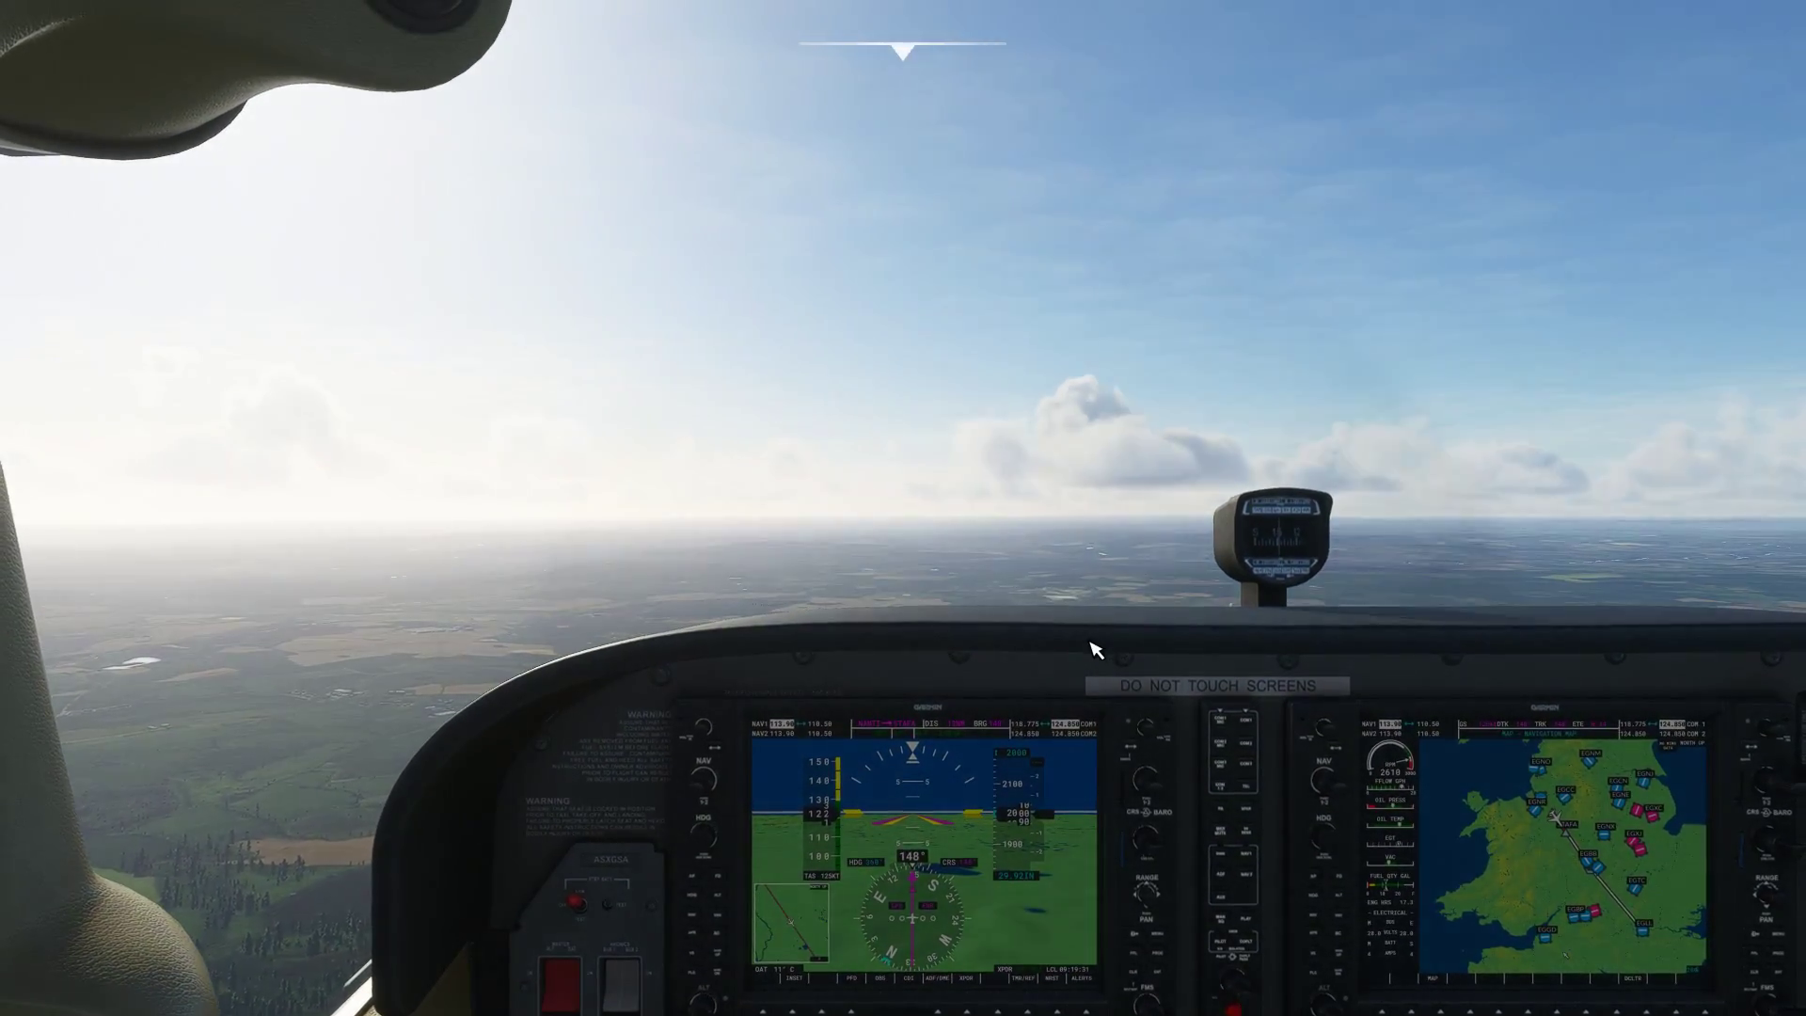
Turn on Developer Mode in the general options and resume the flight.
{"action": "key", "text": "Escape"}
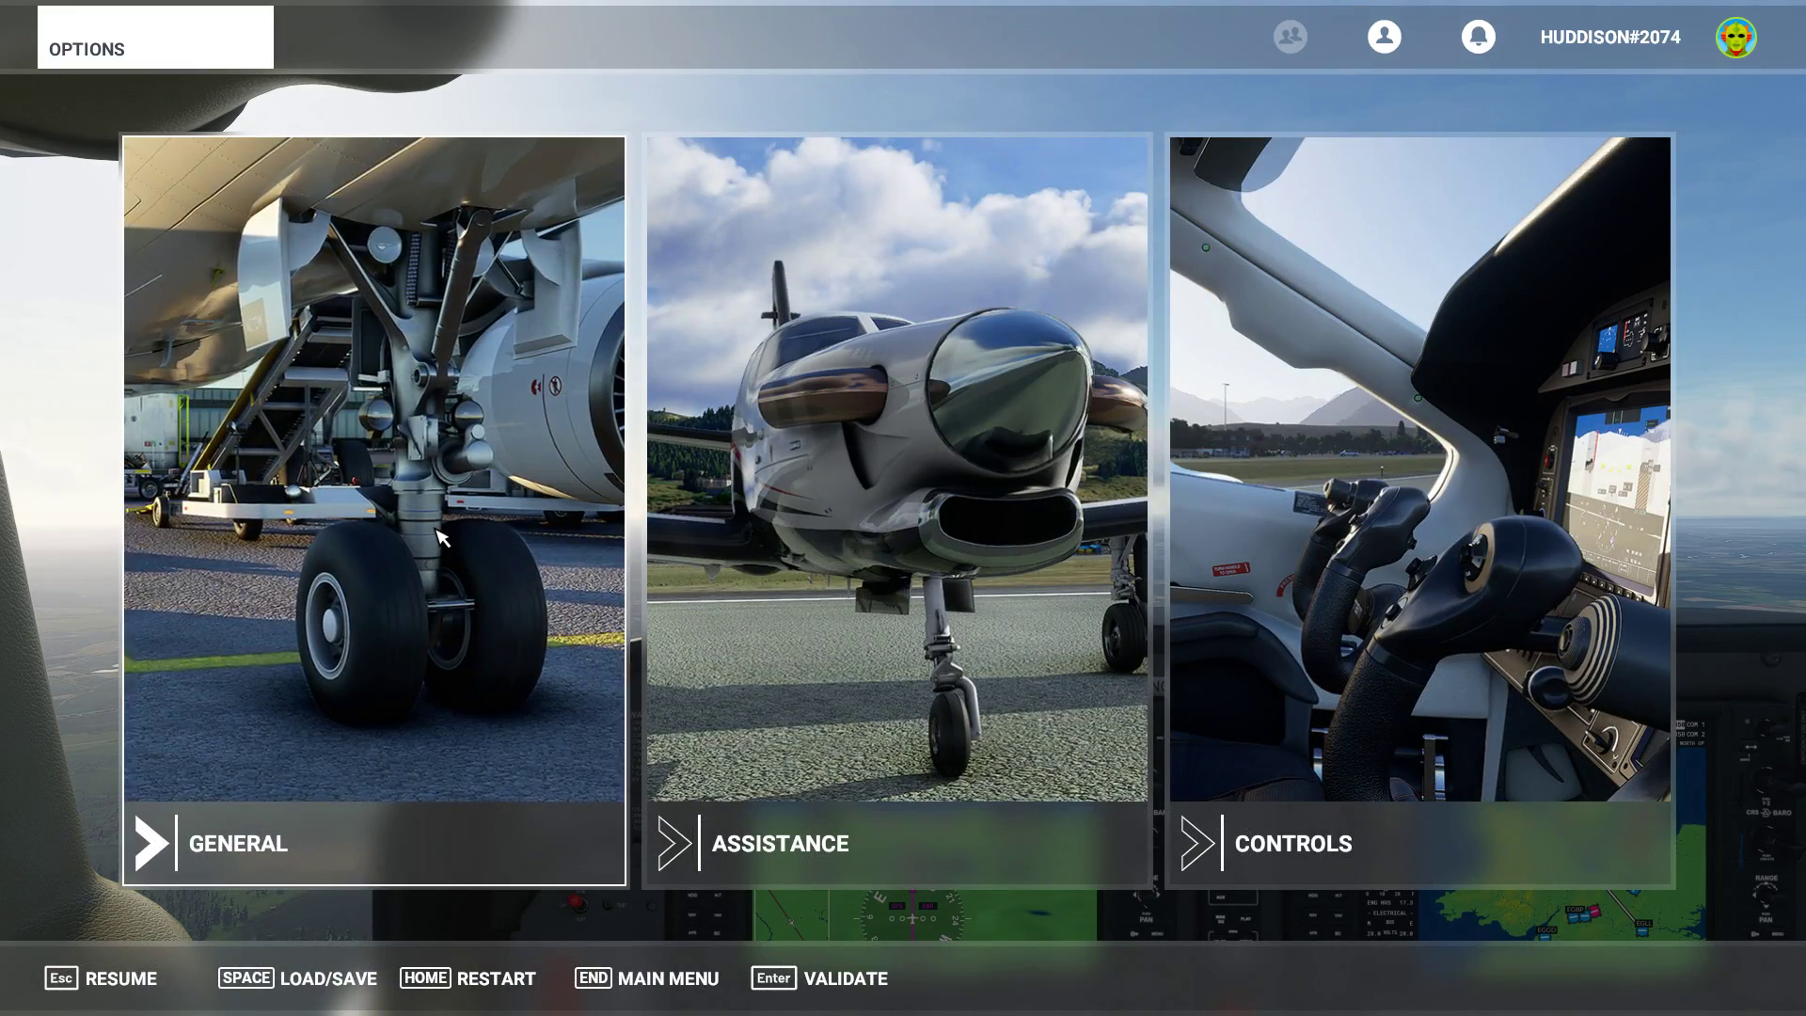
{"action": "left_click", "coordinate": [555, 590]}
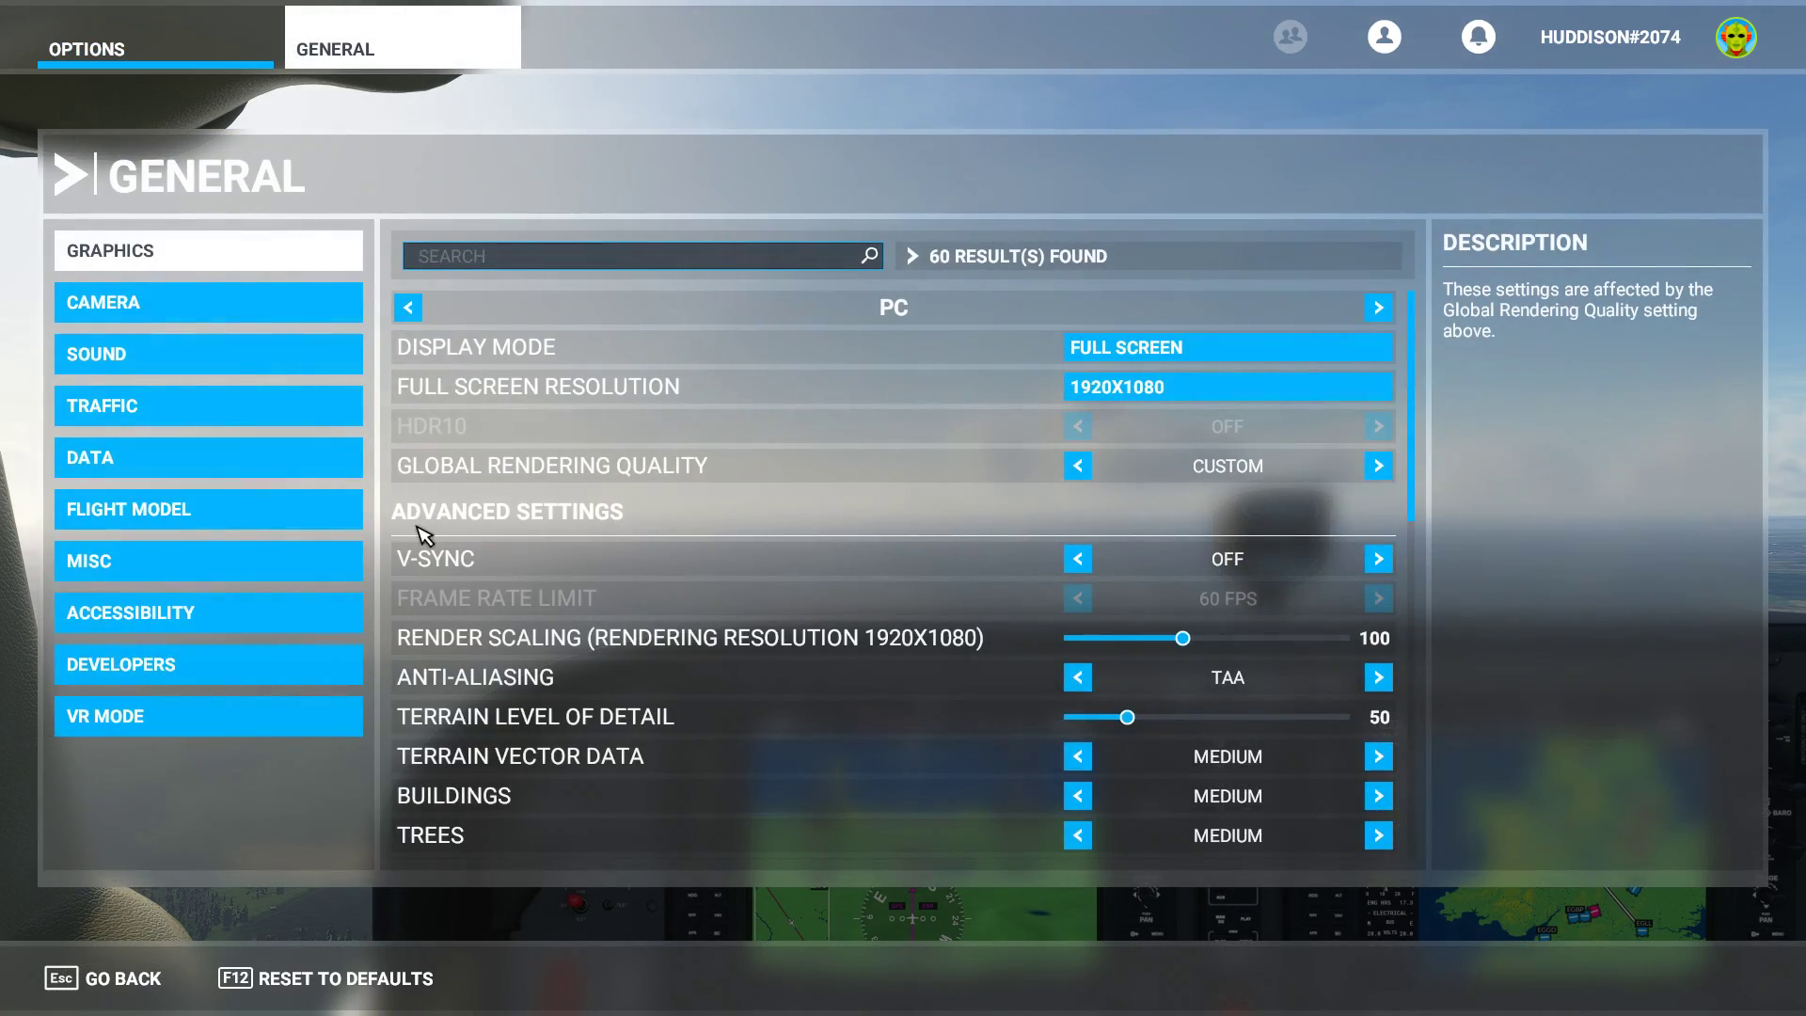
{"action": "left_click", "coordinate": [231, 672]}
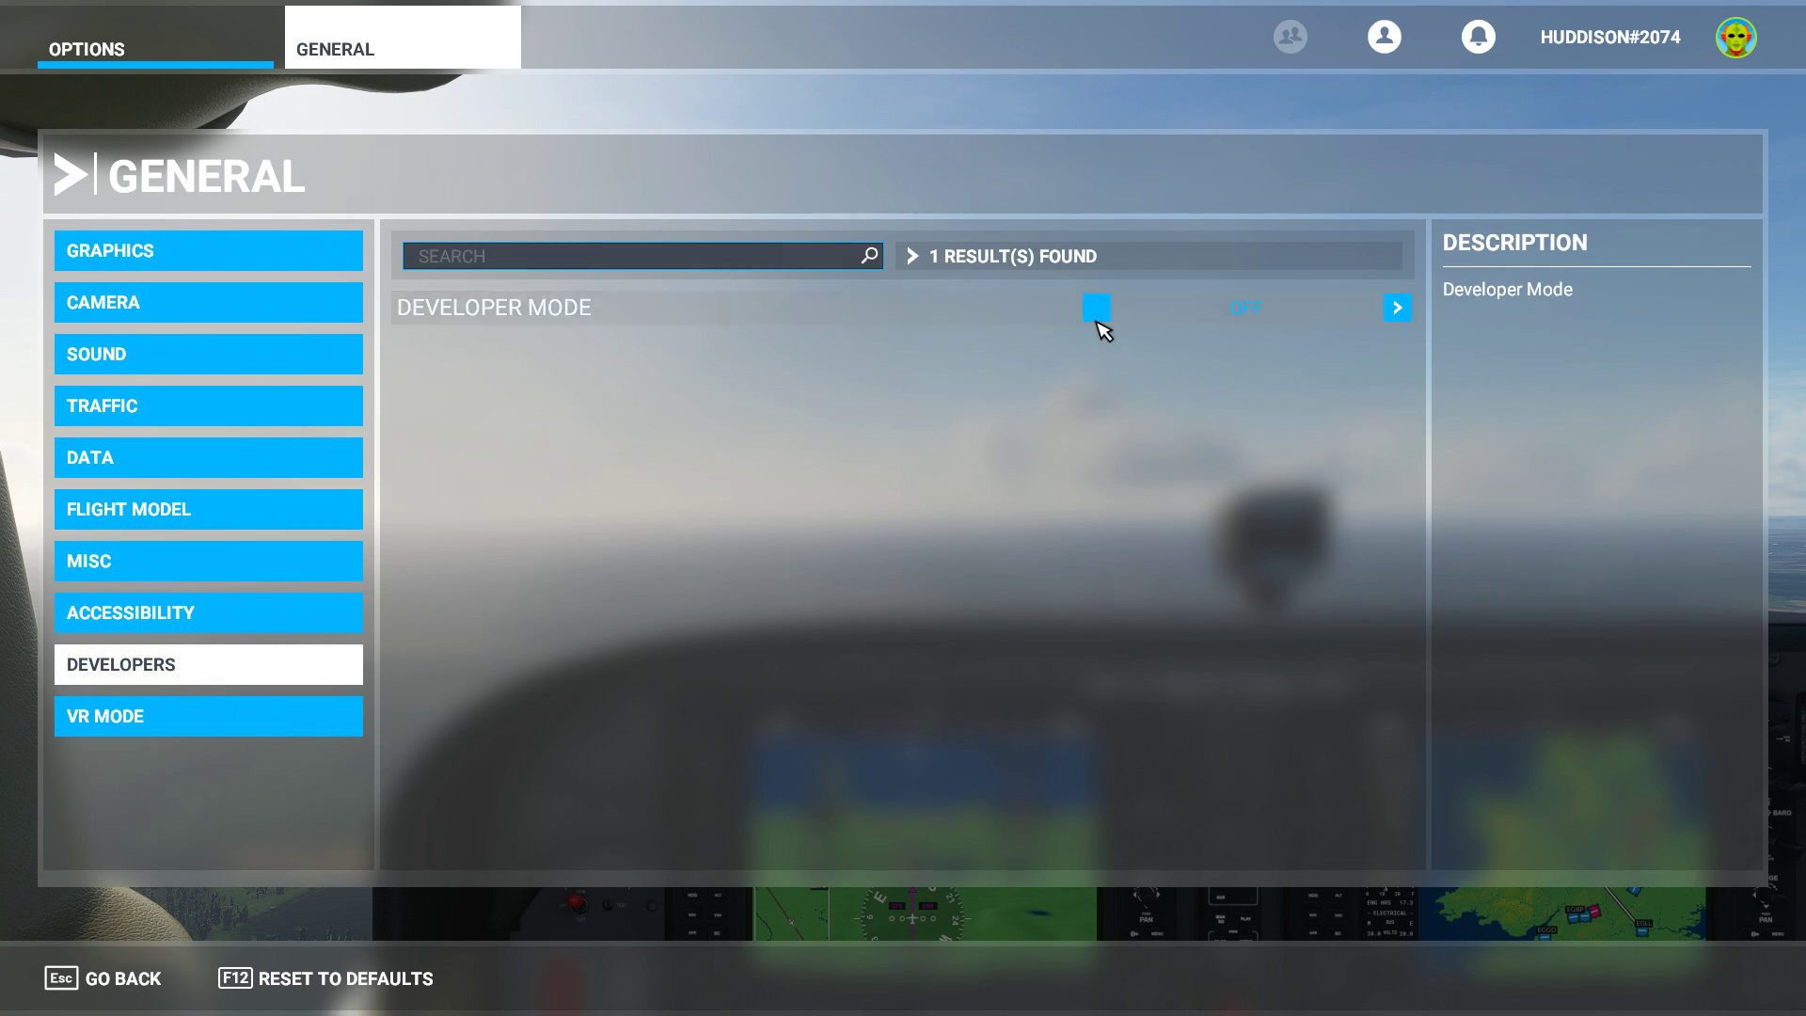
{"action": "left_click", "coordinate": [1097, 308]}
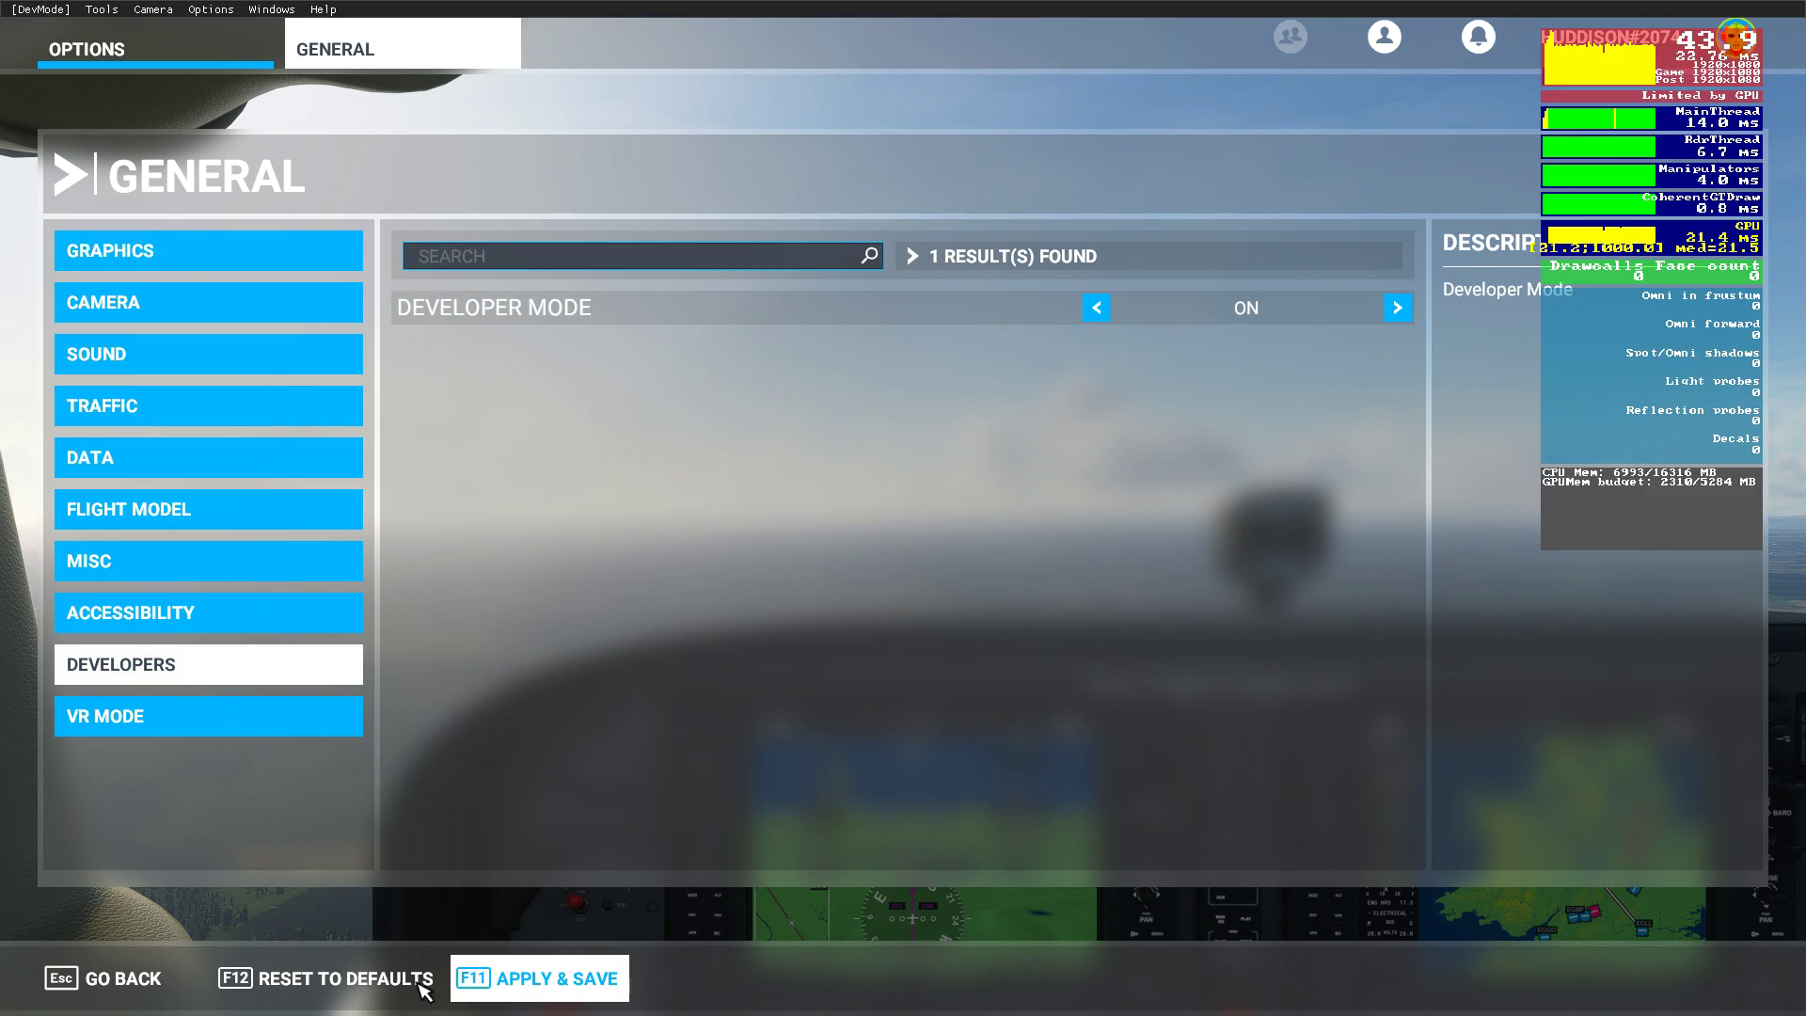
{"action": "left_click", "coordinate": [156, 985]}
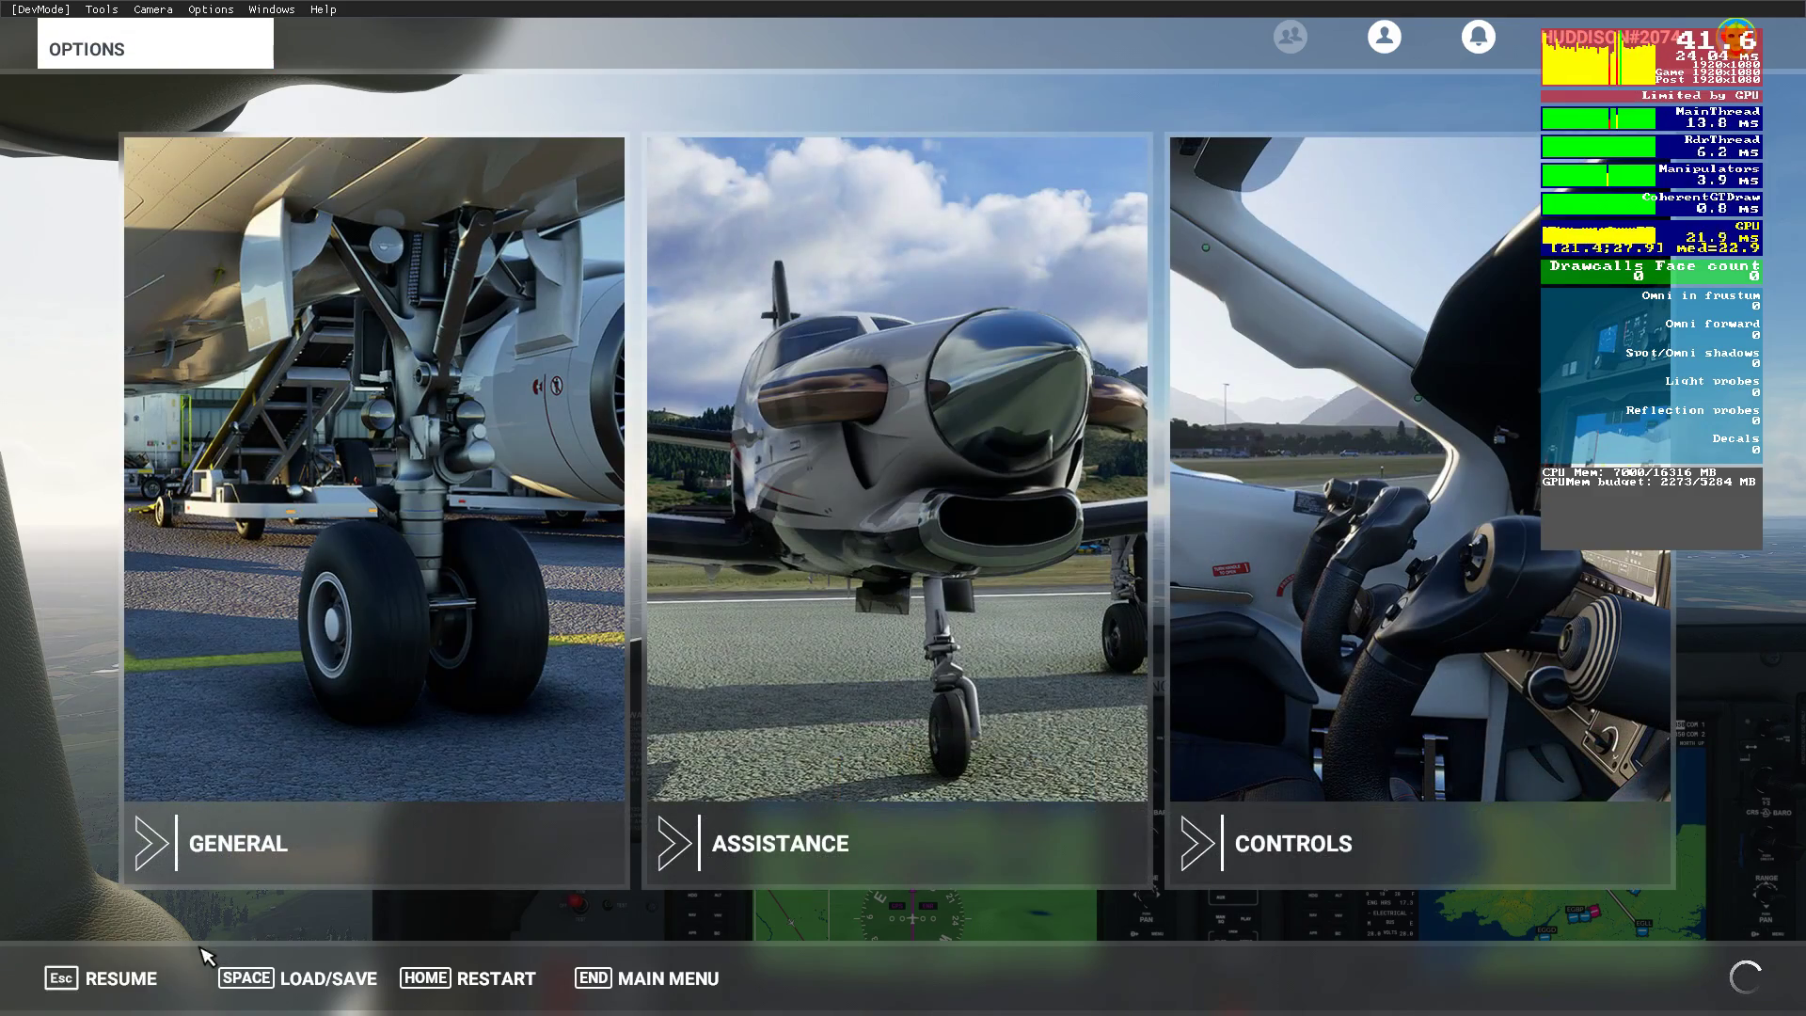
{"action": "left_click", "coordinate": [90, 979]}
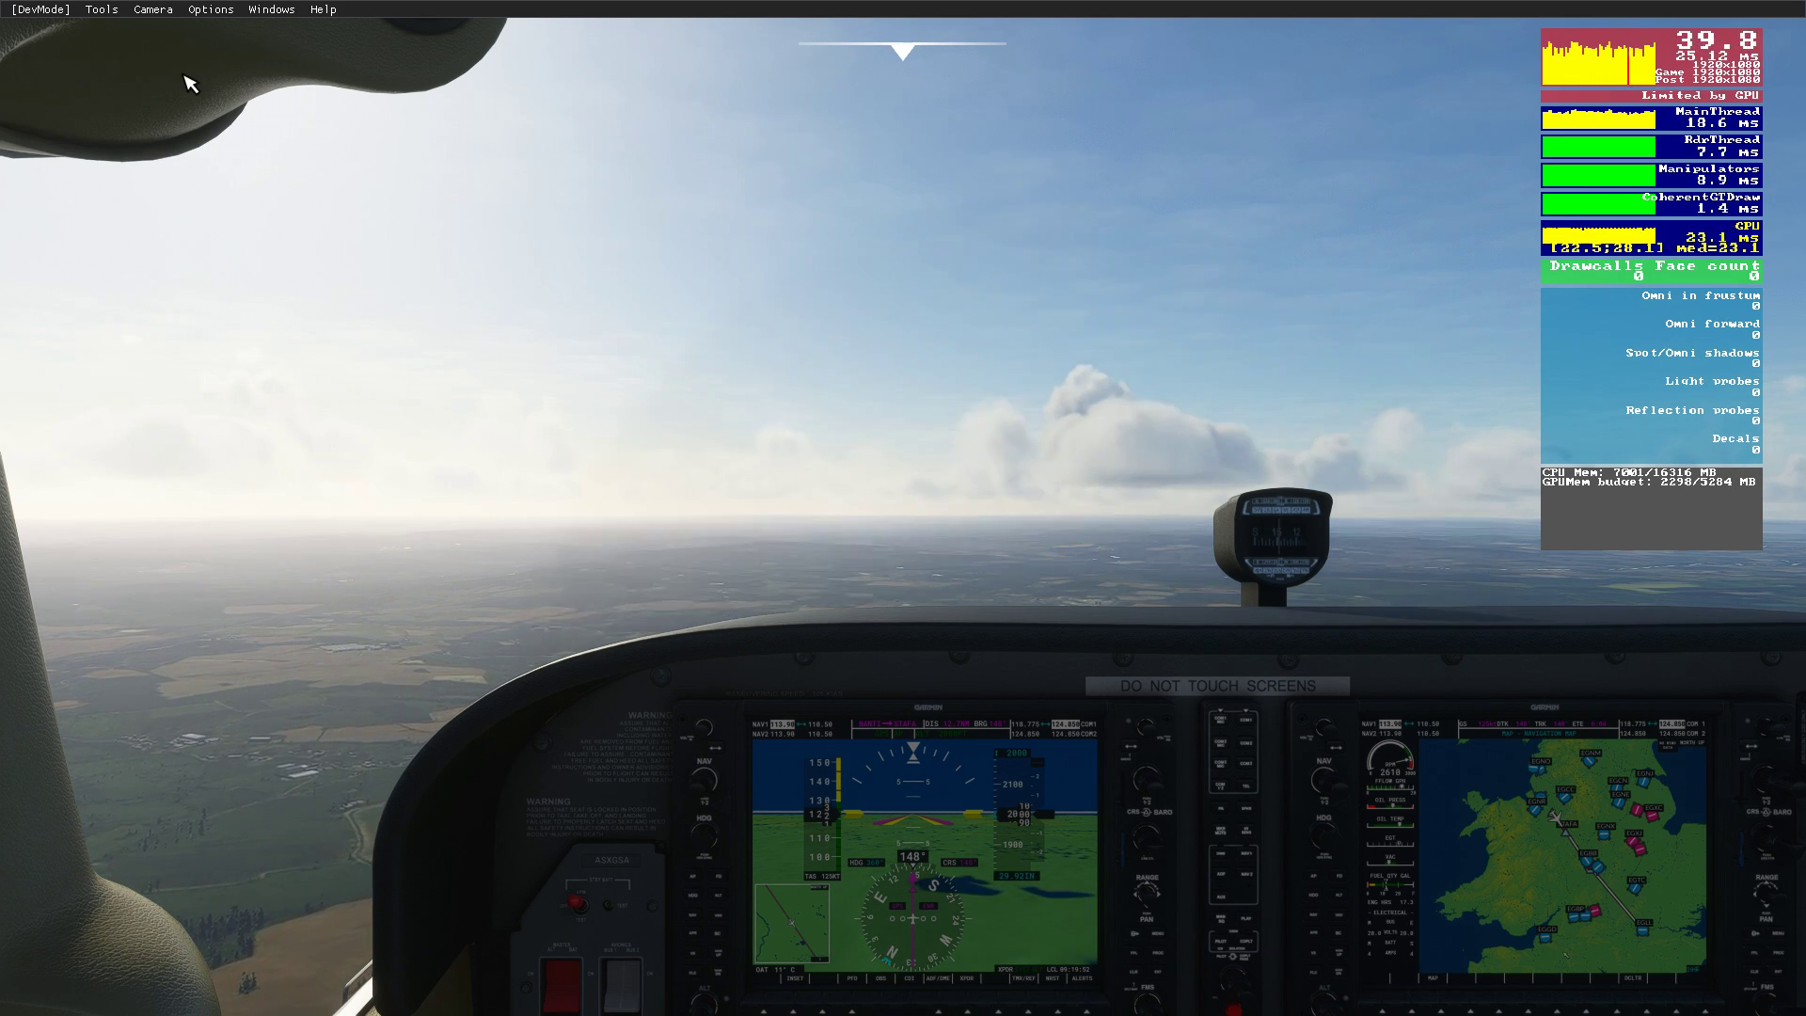
Look through the developer mode's simulation, window, camera and tool commands for a way to display the simulation rate.
{"action": "left_click", "coordinate": [210, 9]}
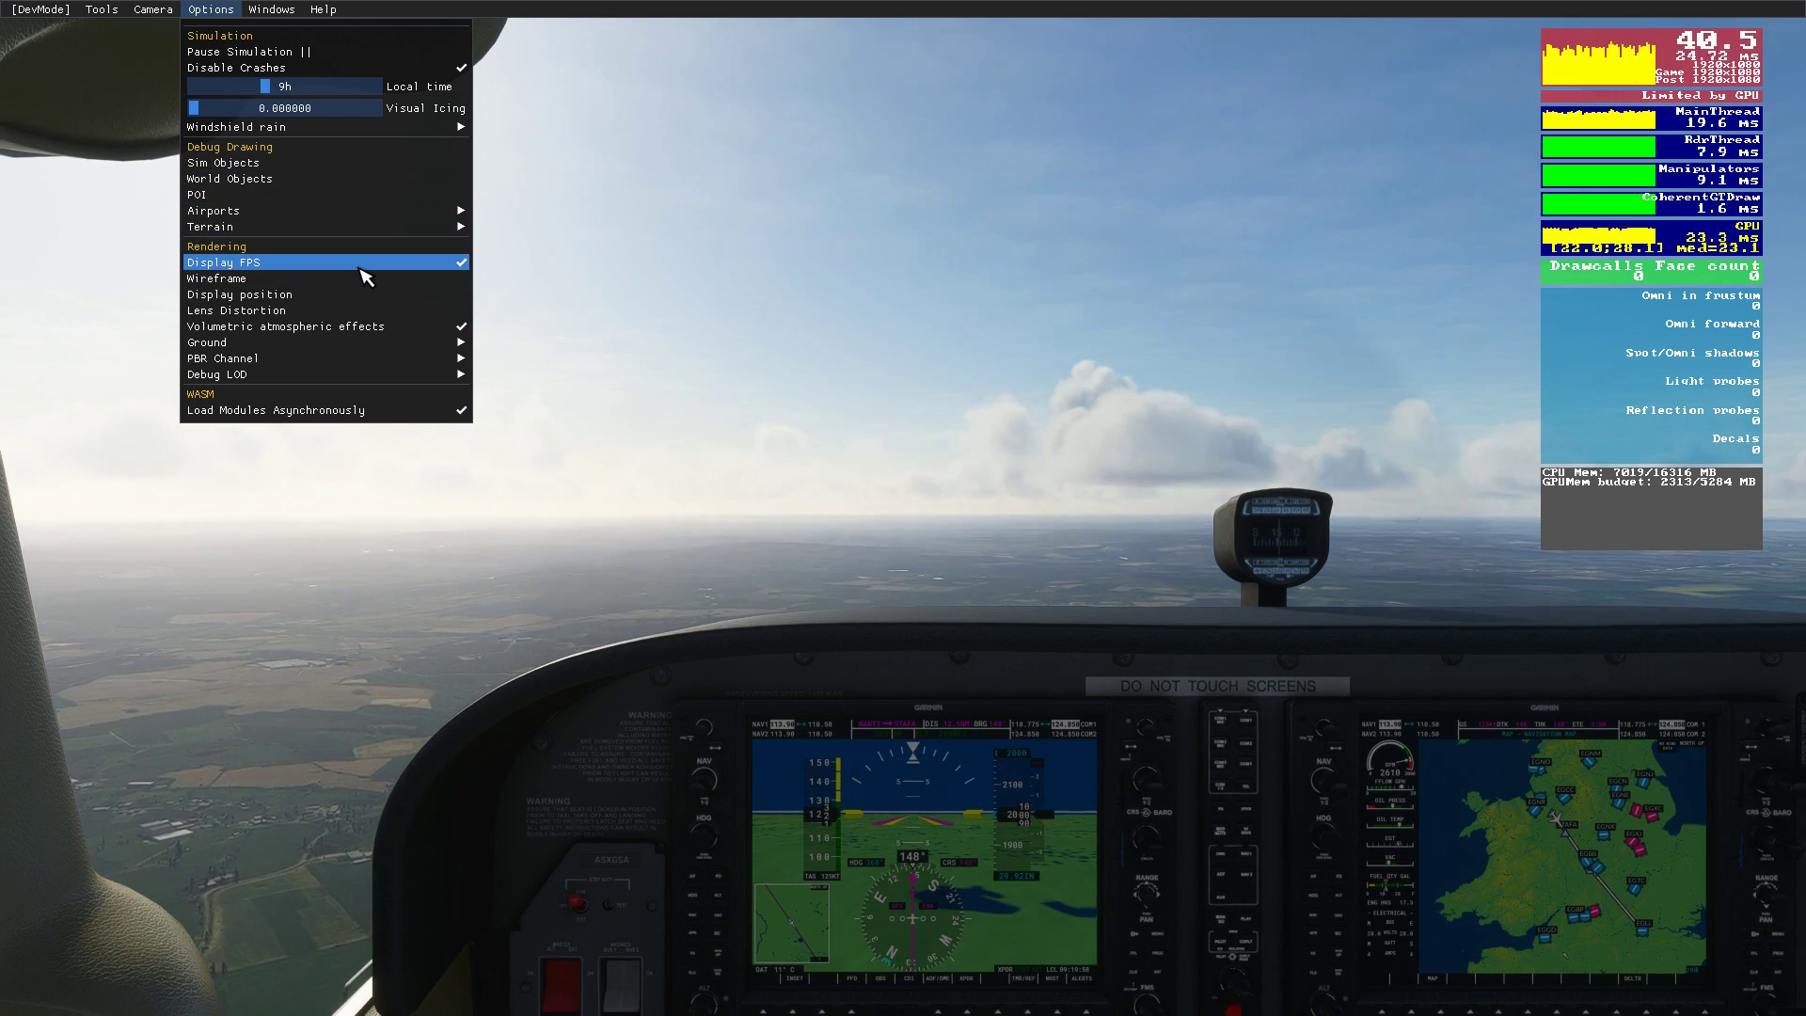
{"action": "mouse_move", "coordinate": [299, 216]}
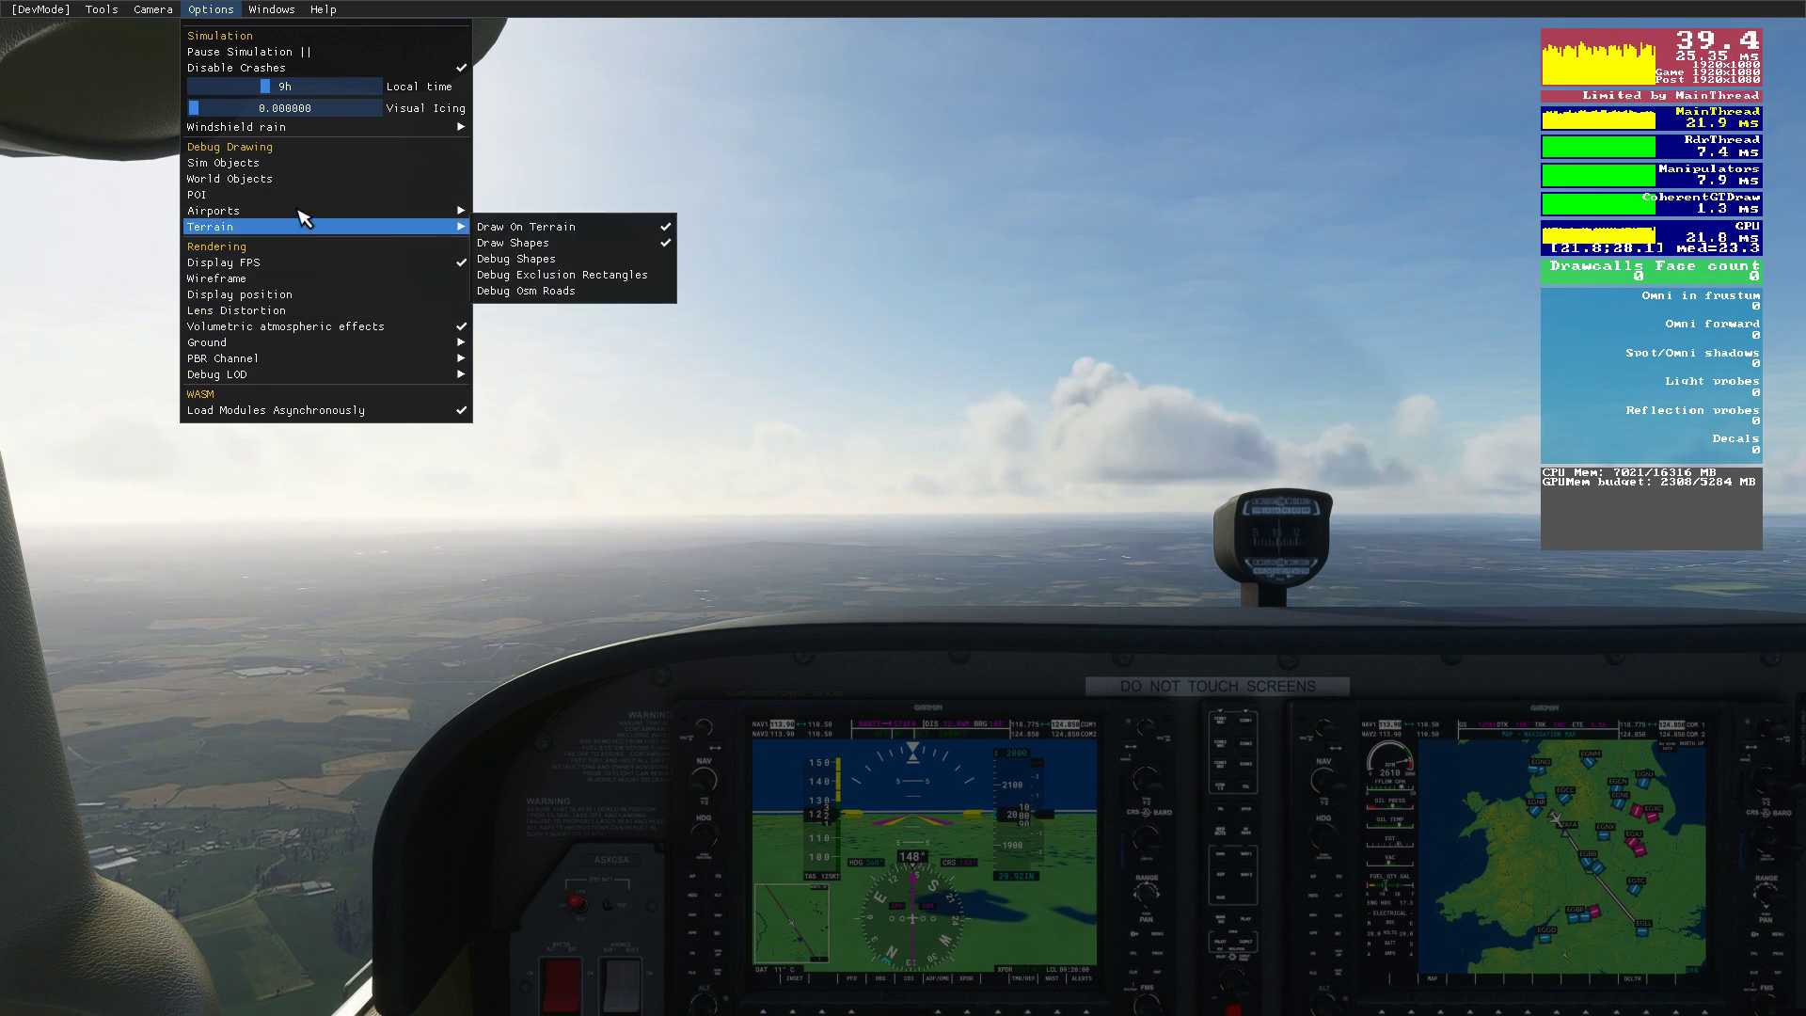
{"action": "mouse_move", "coordinate": [271, 9]}
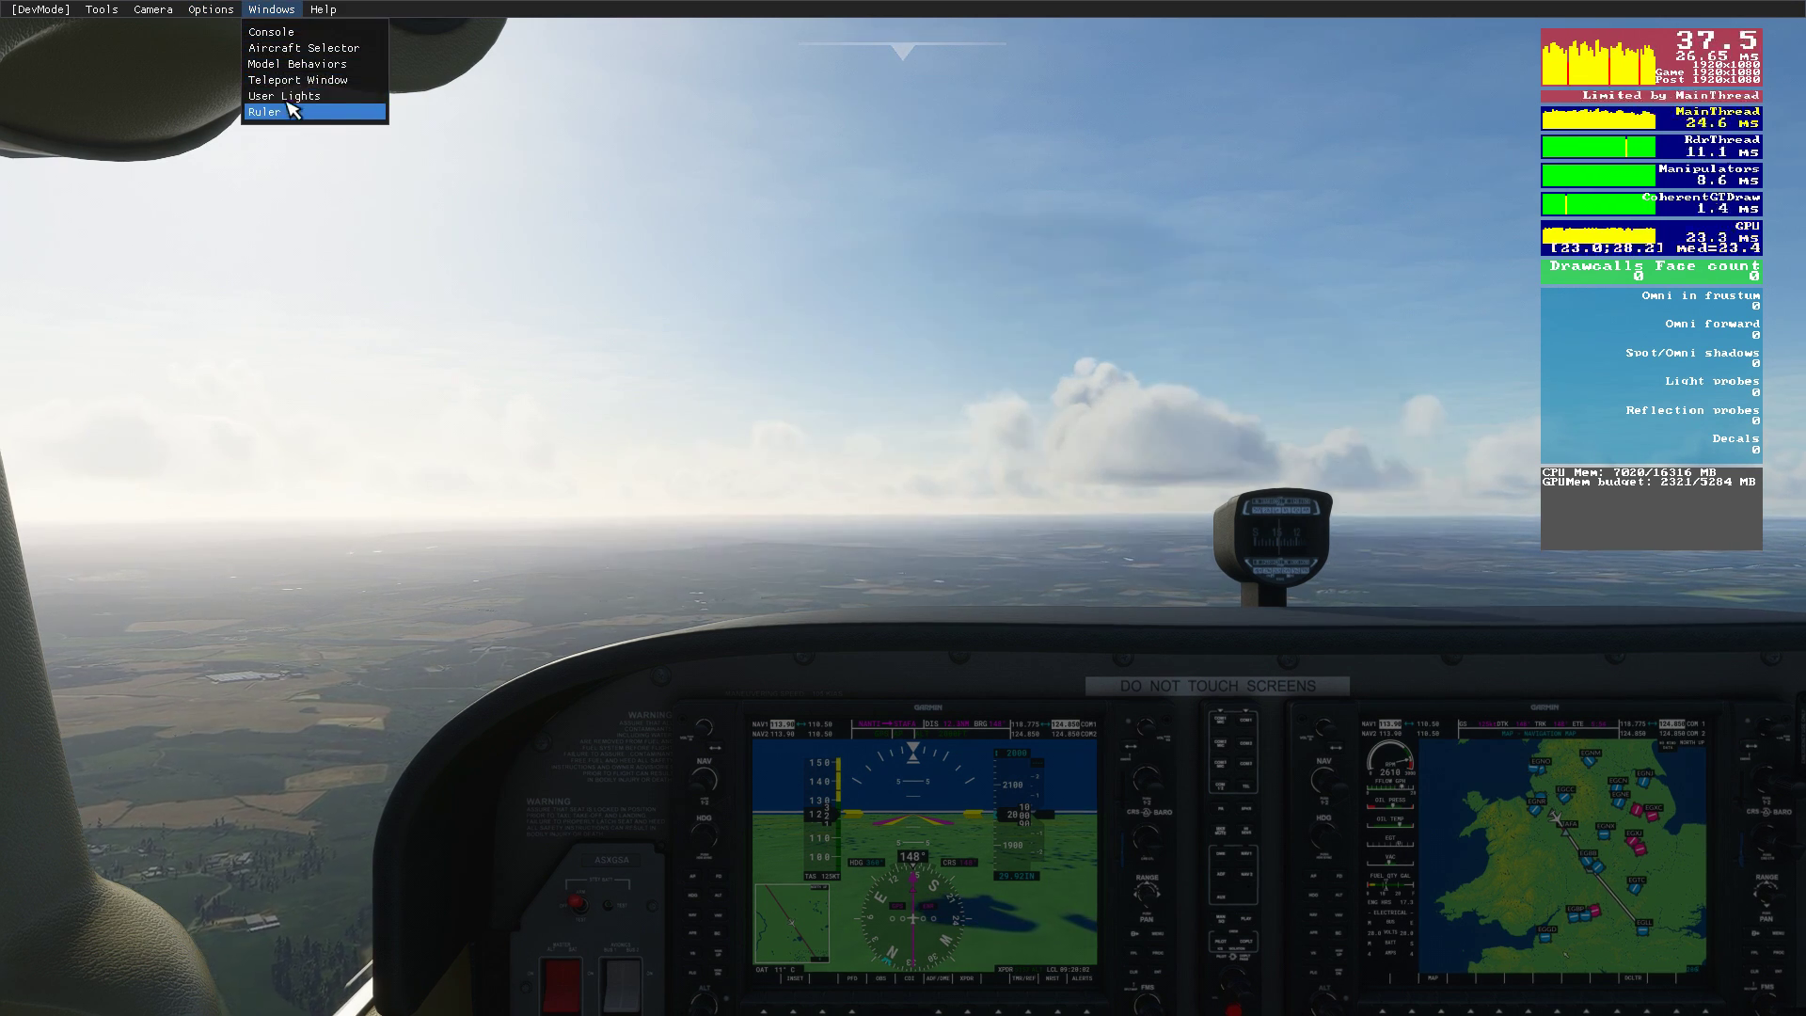
{"action": "left_click", "coordinate": [209, 11]}
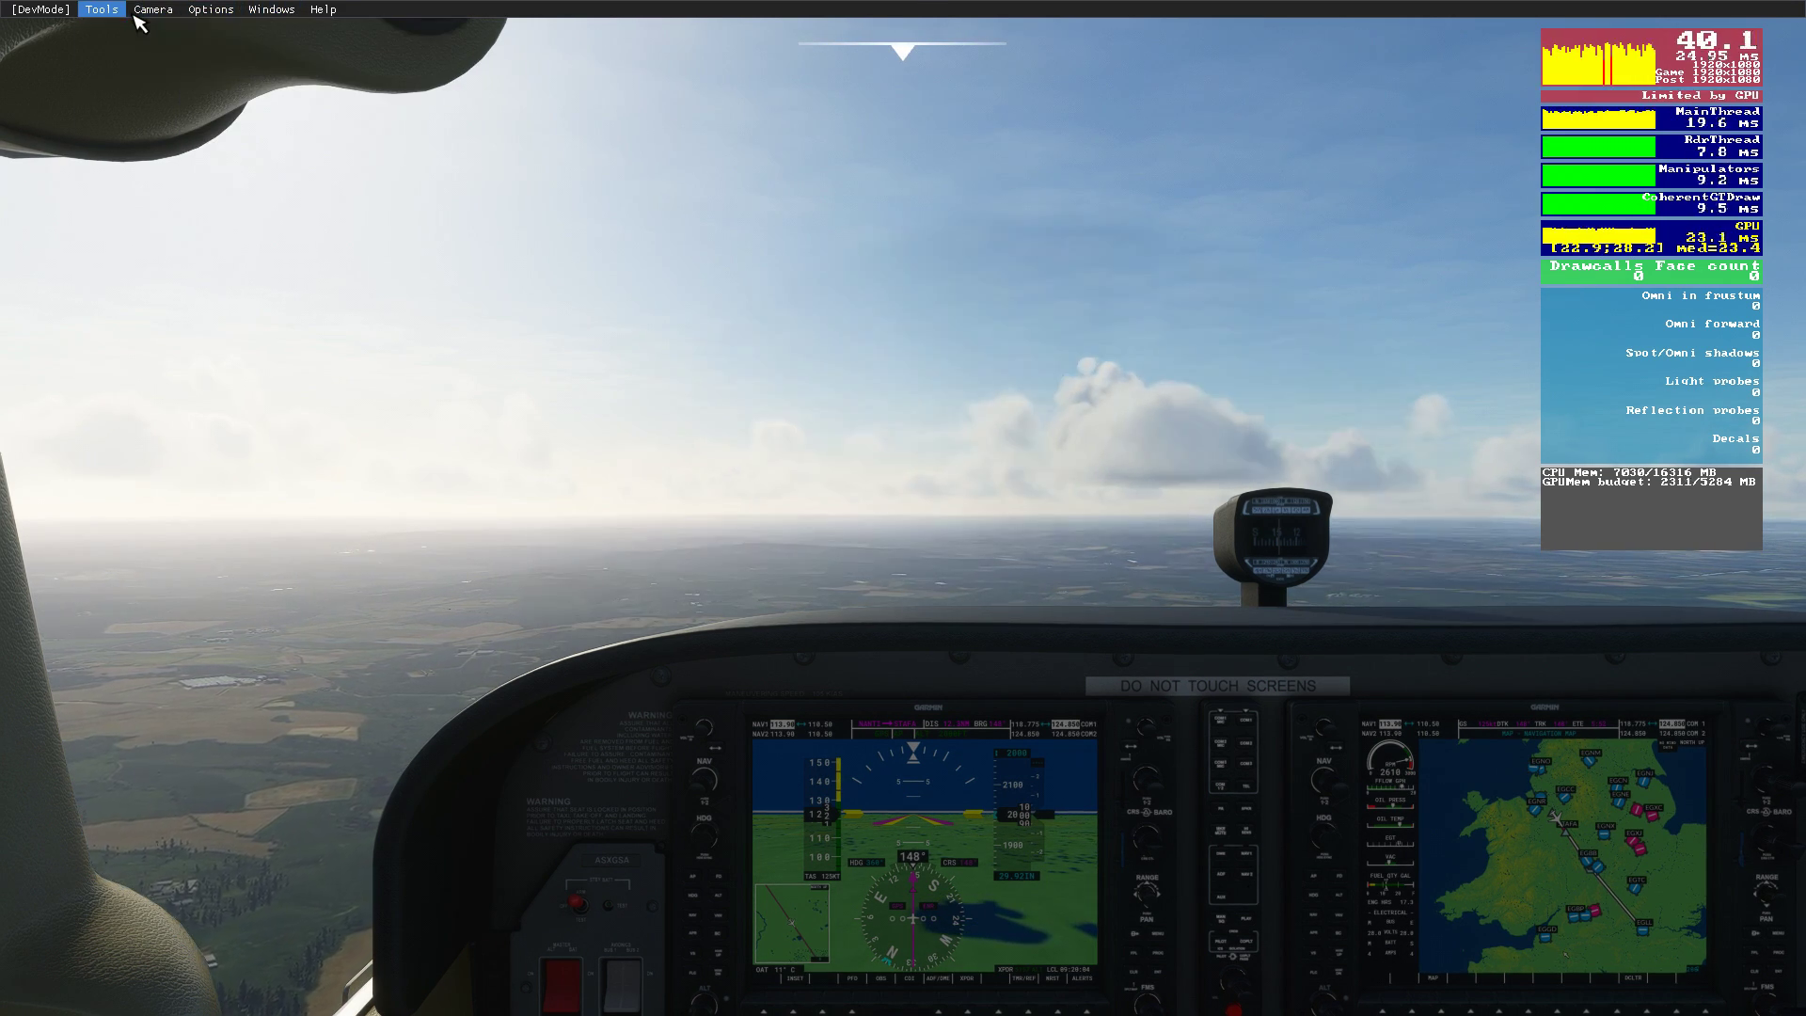
{"action": "left_click", "coordinate": [146, 11]}
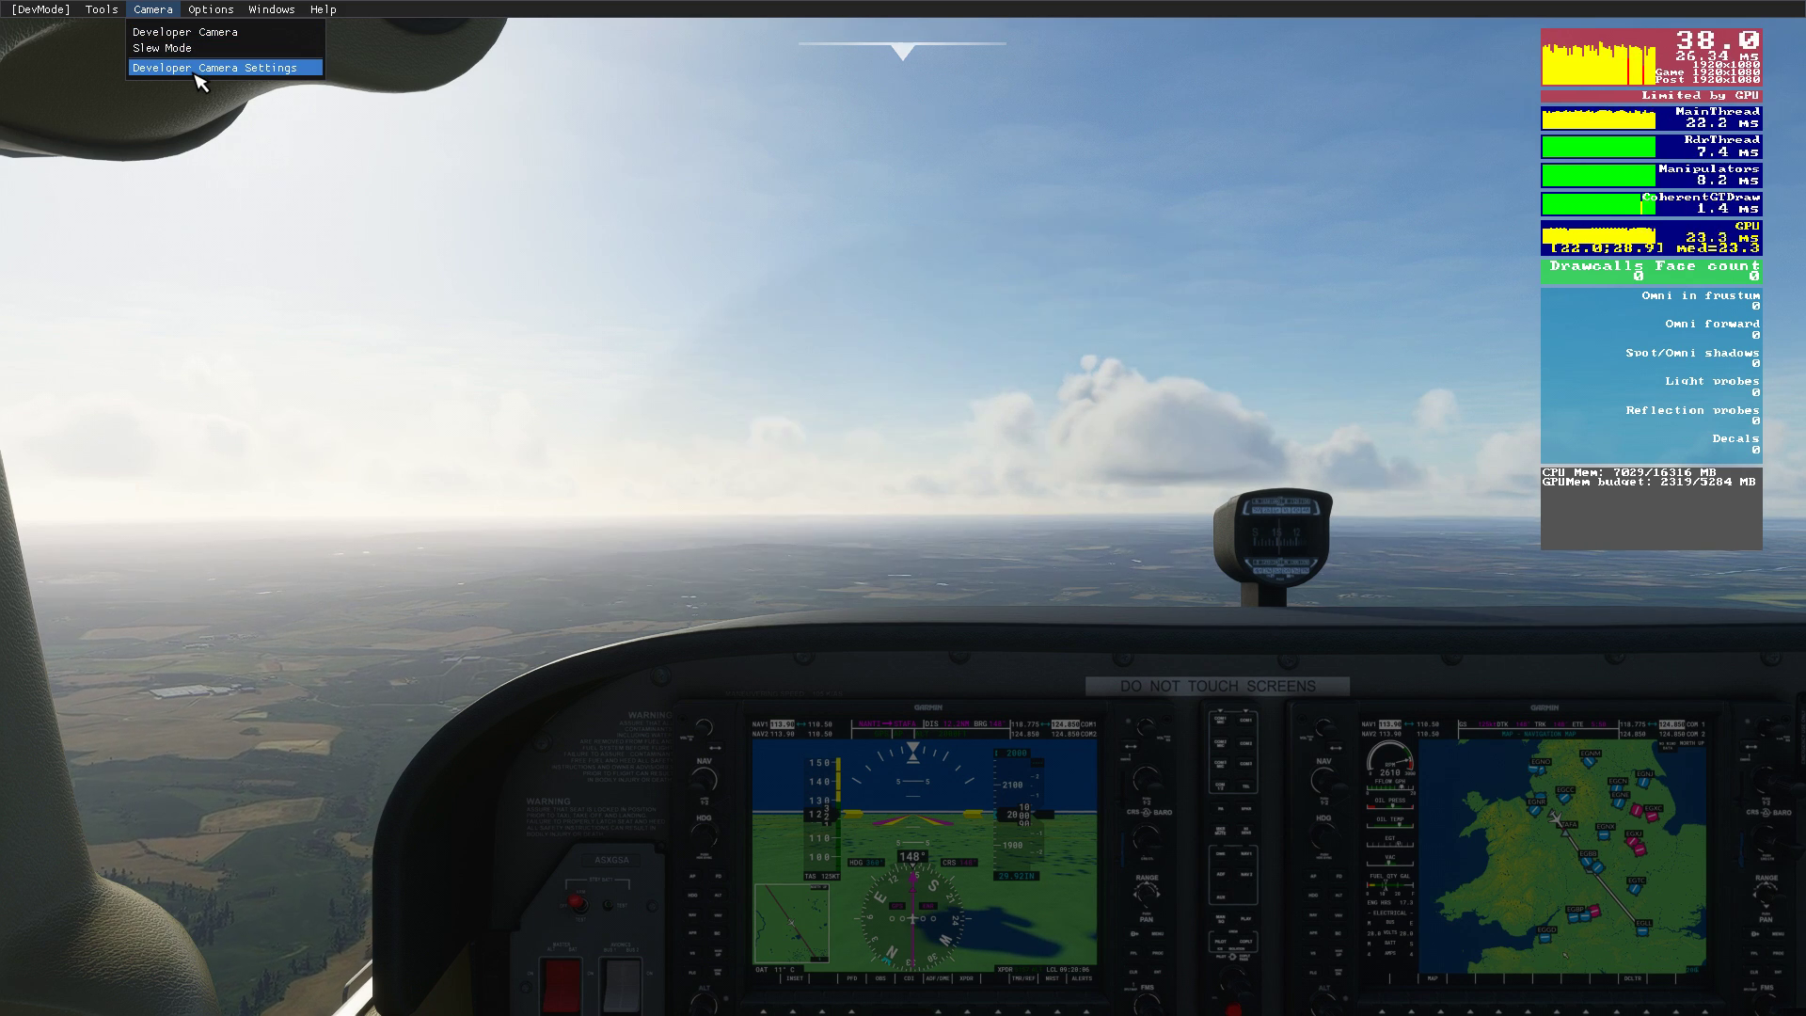
{"action": "left_click", "coordinate": [271, 9]}
{"action": "left_click", "coordinate": [152, 10]}
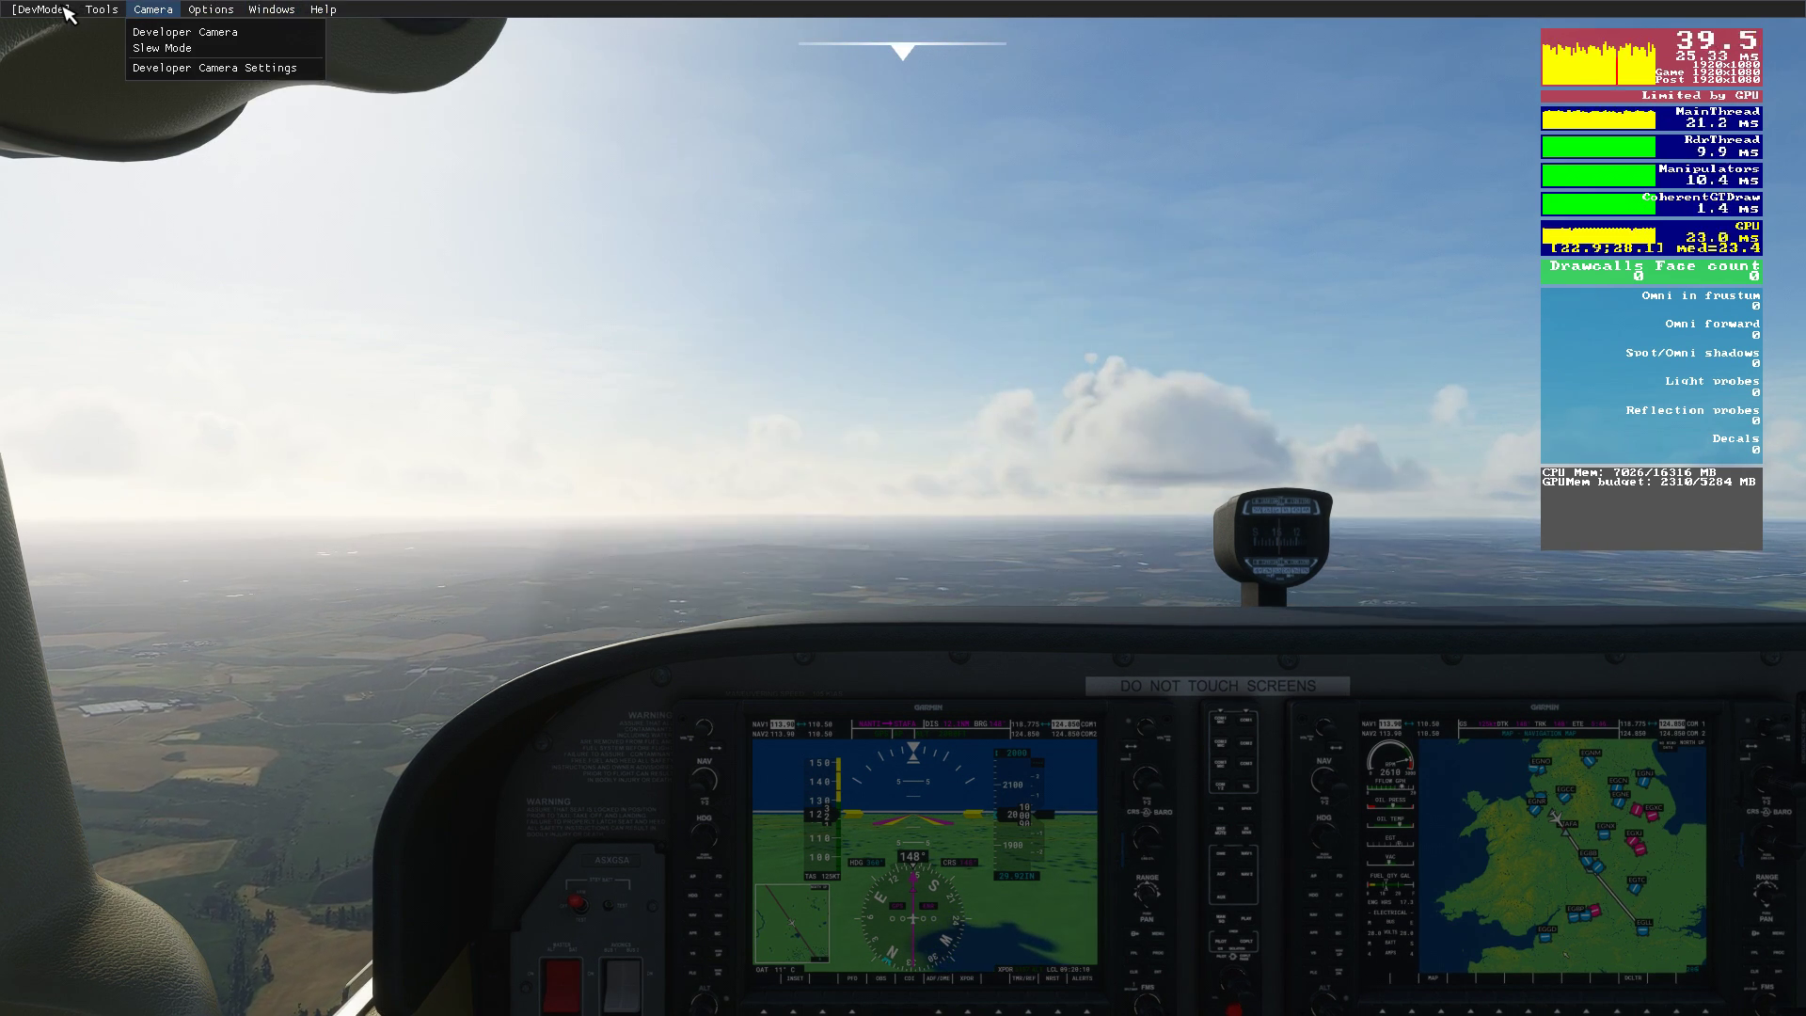
{"action": "left_click", "coordinate": [39, 9]}
{"action": "left_click", "coordinate": [100, 10]}
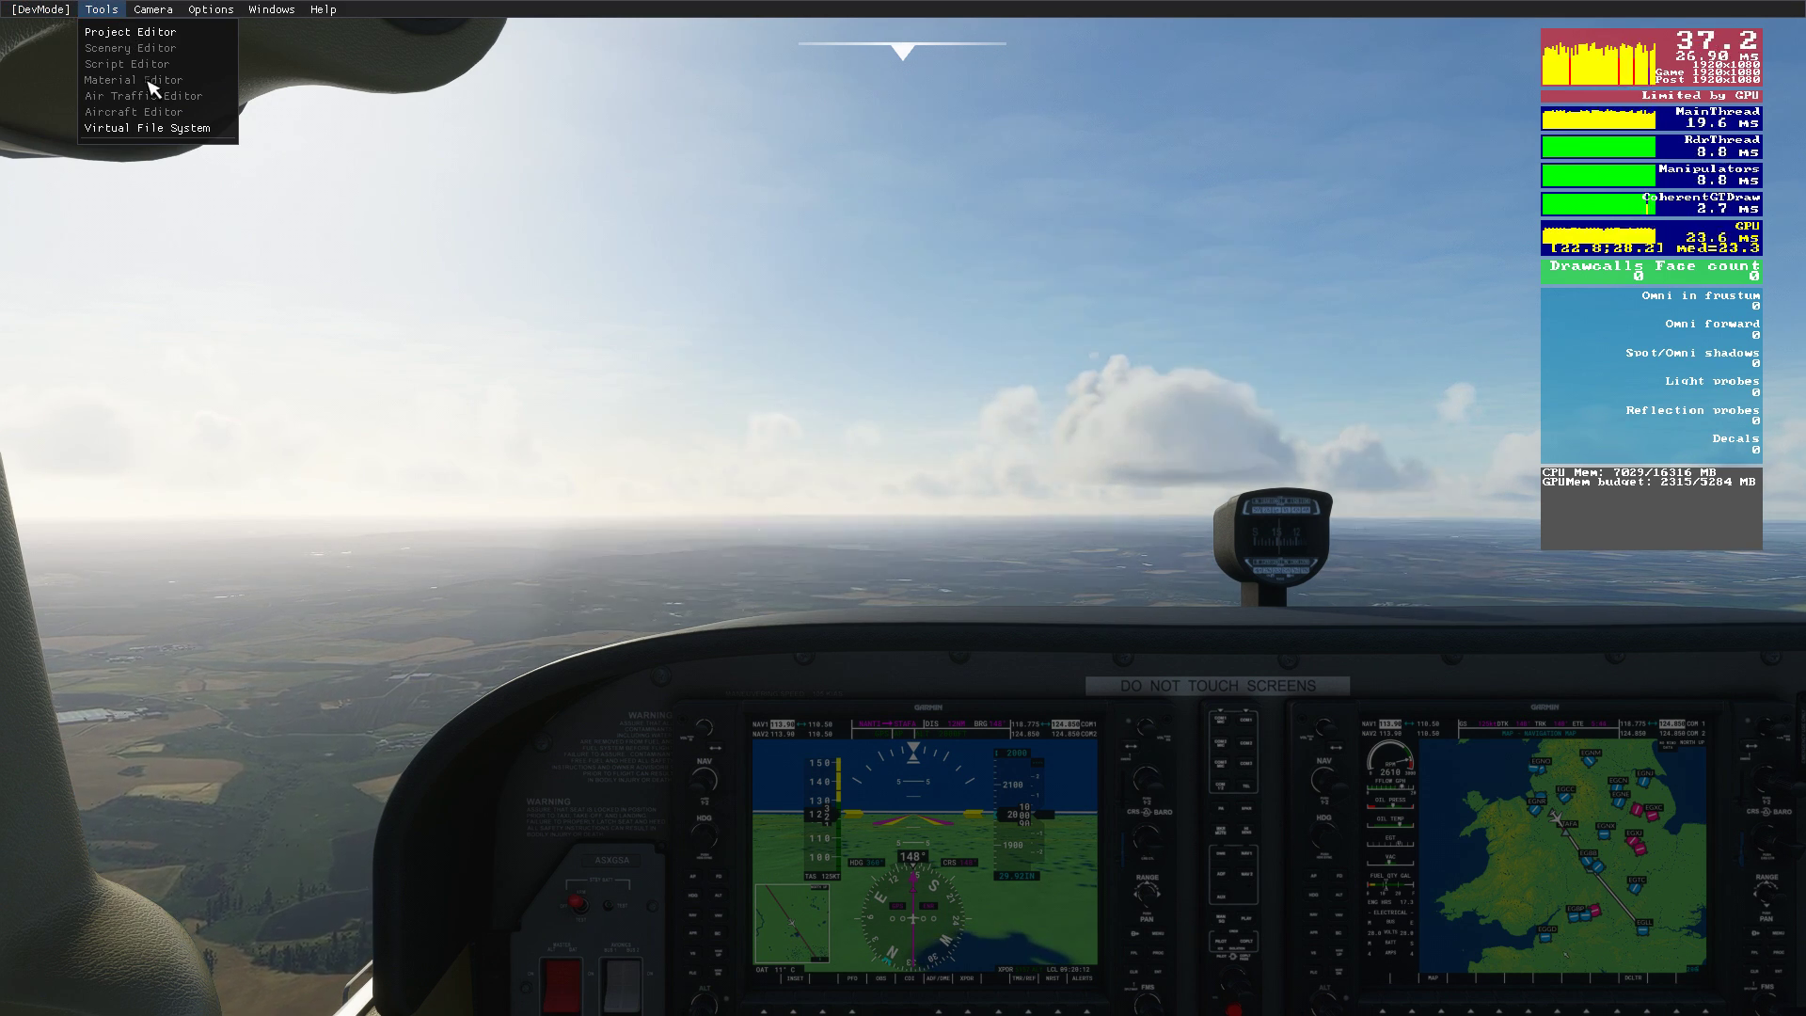
{"action": "mouse_move", "coordinate": [158, 16]}
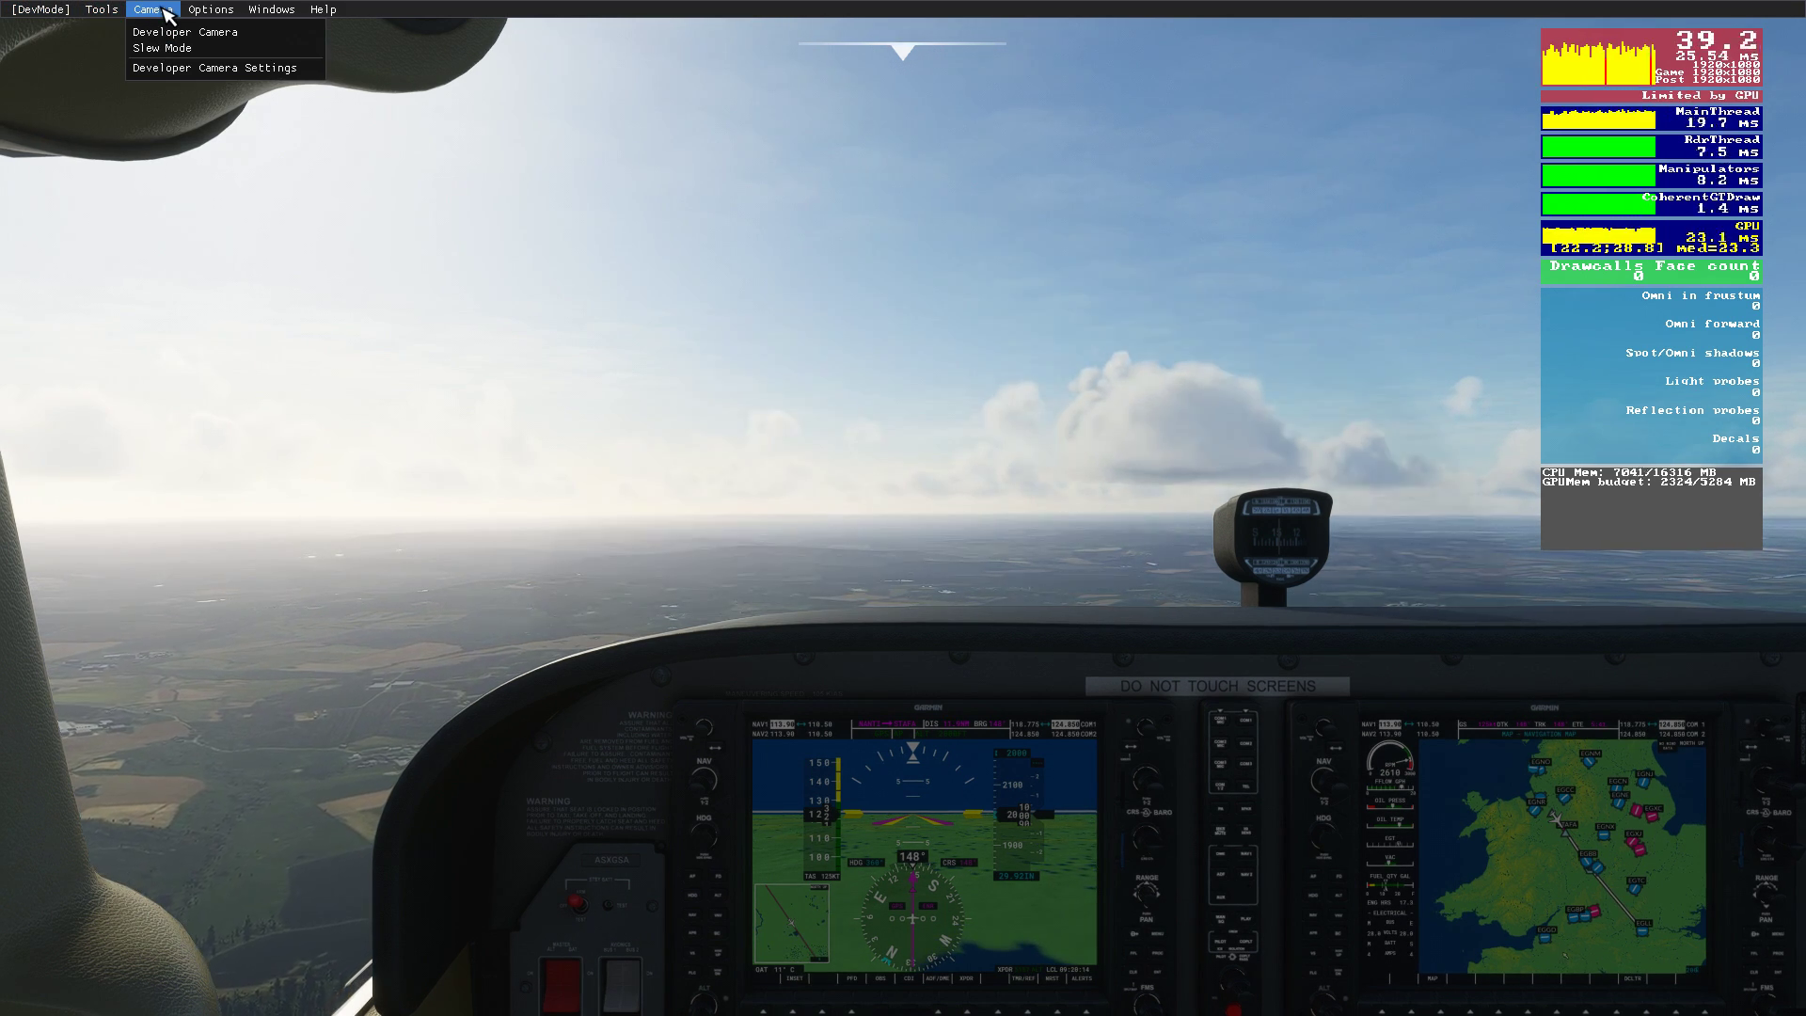
{"action": "mouse_move", "coordinate": [214, 12]}
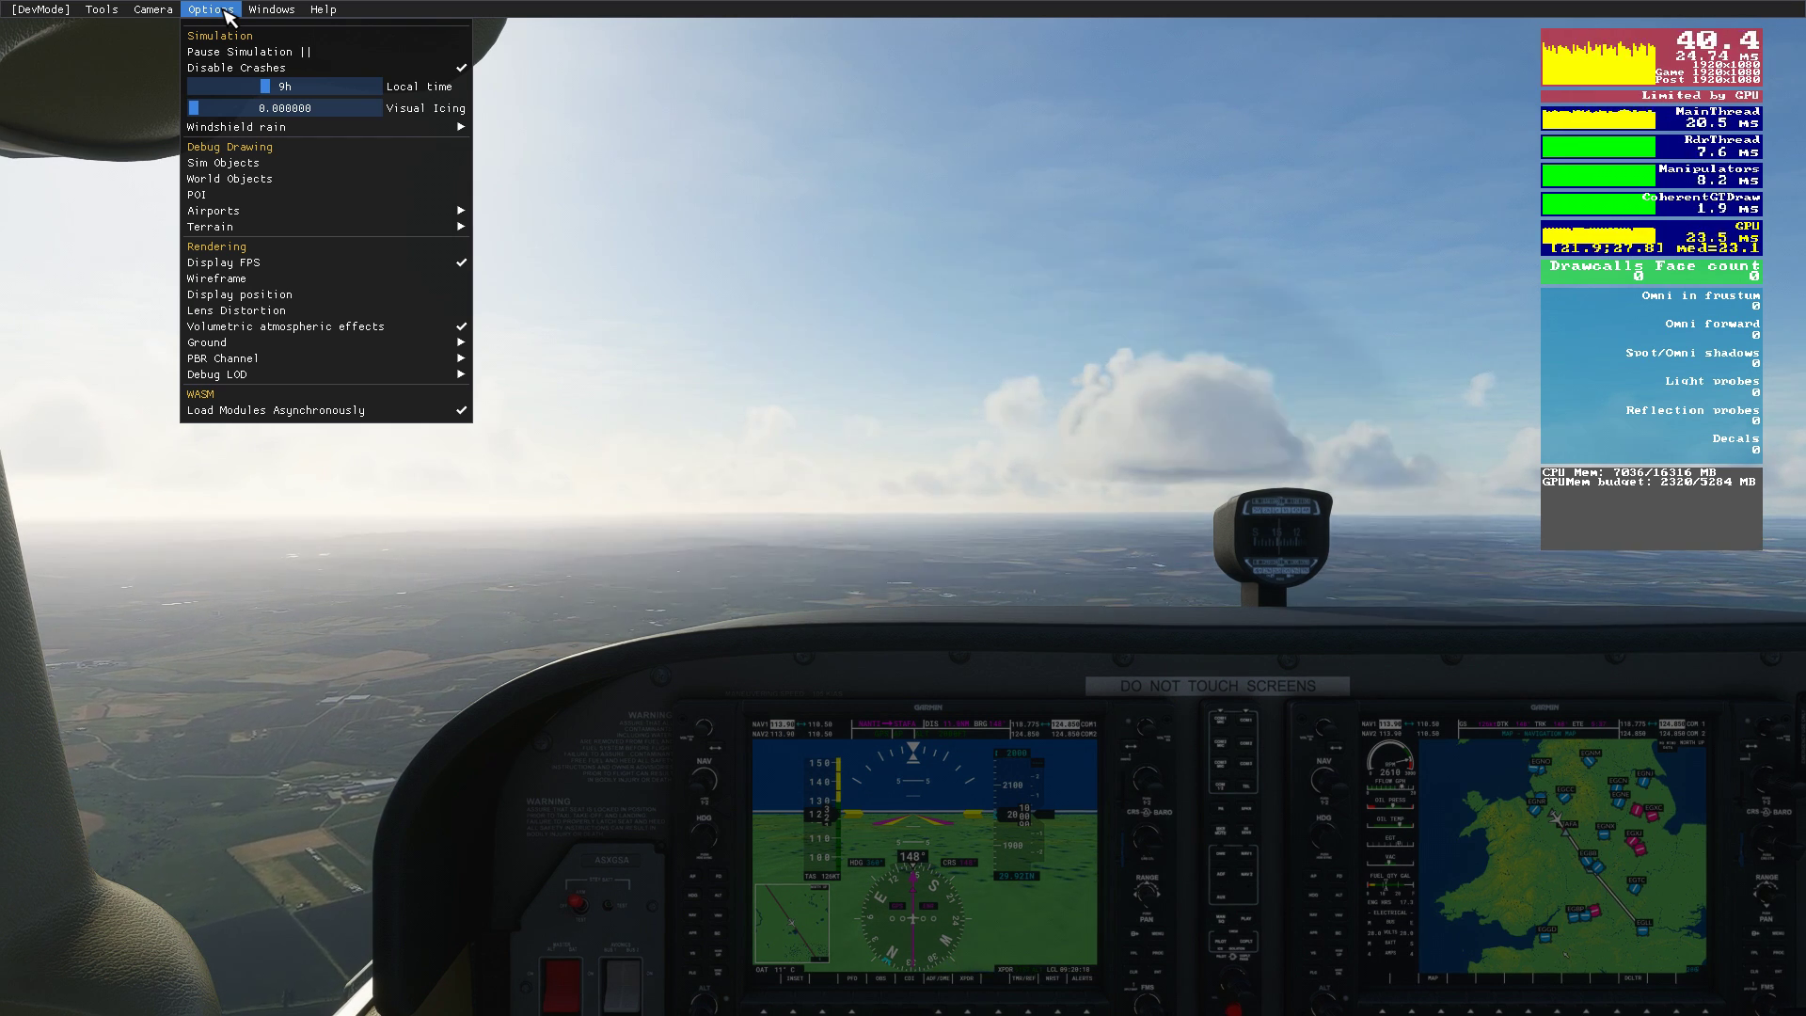
{"action": "left_click", "coordinate": [962, 368]}
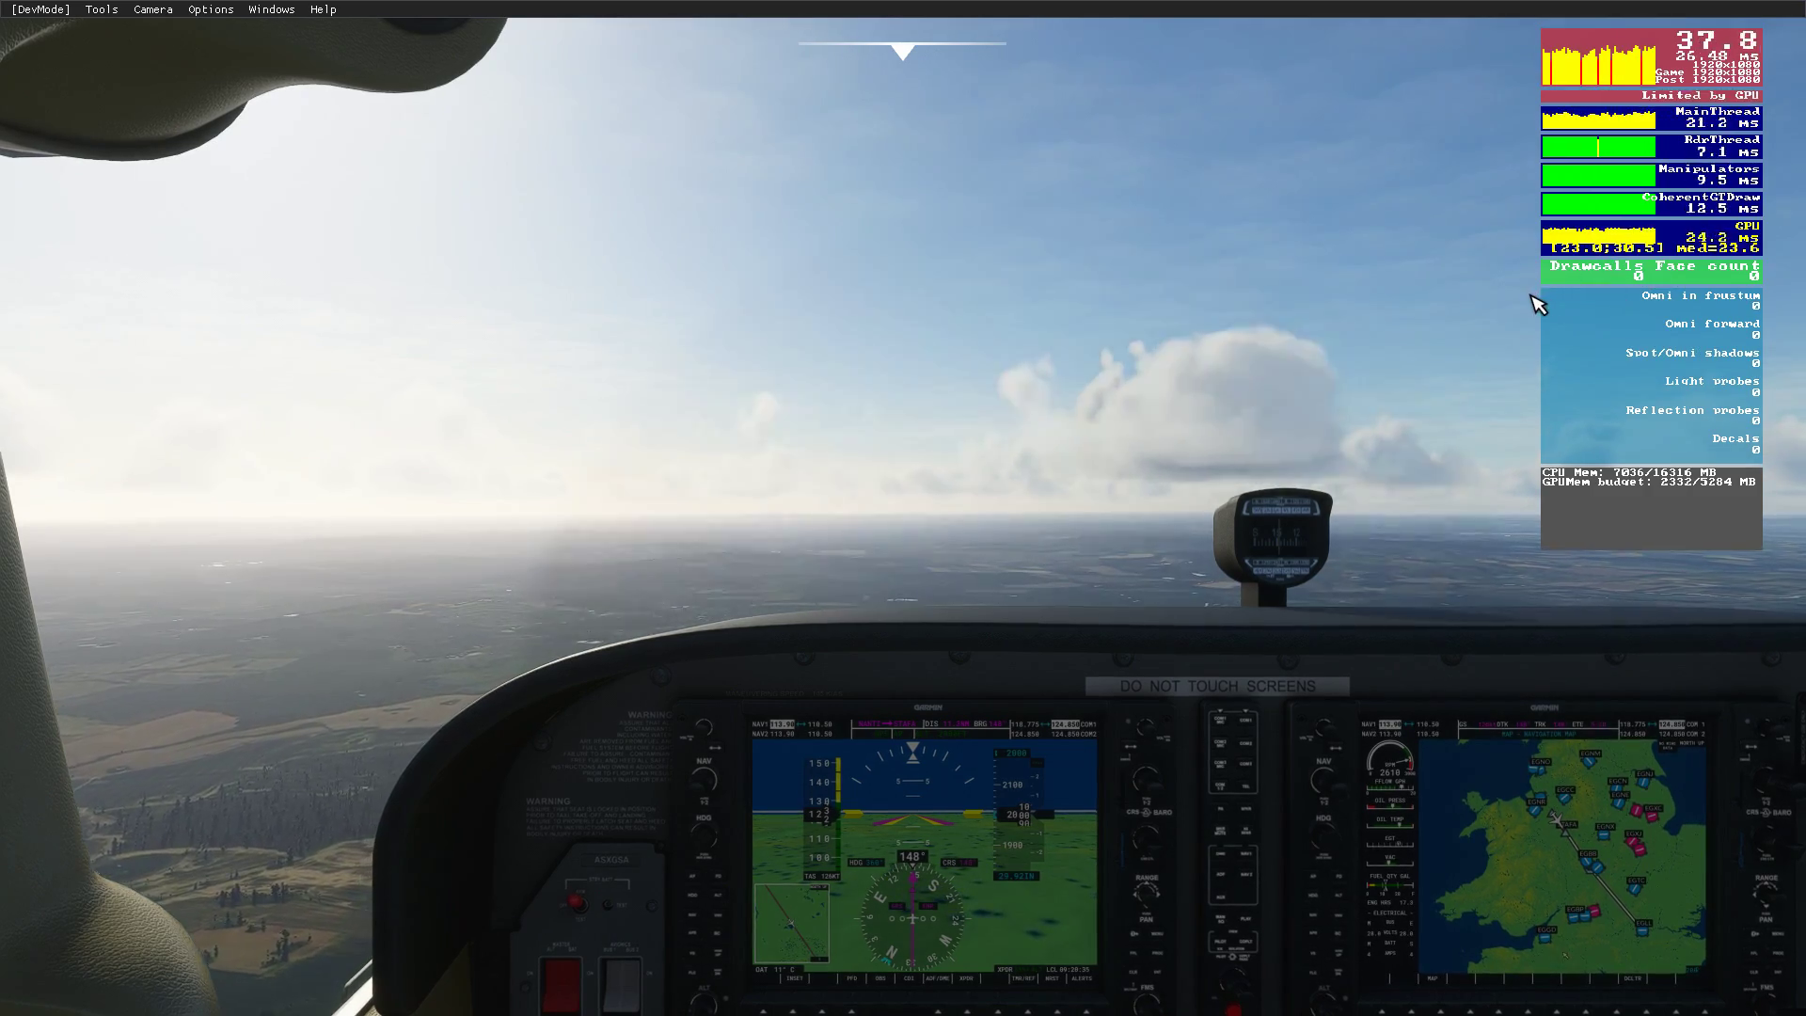
Inspect the primary flight display up close with developer mode on, and return to the pilot view.
{"action": "key", "text": "a"}
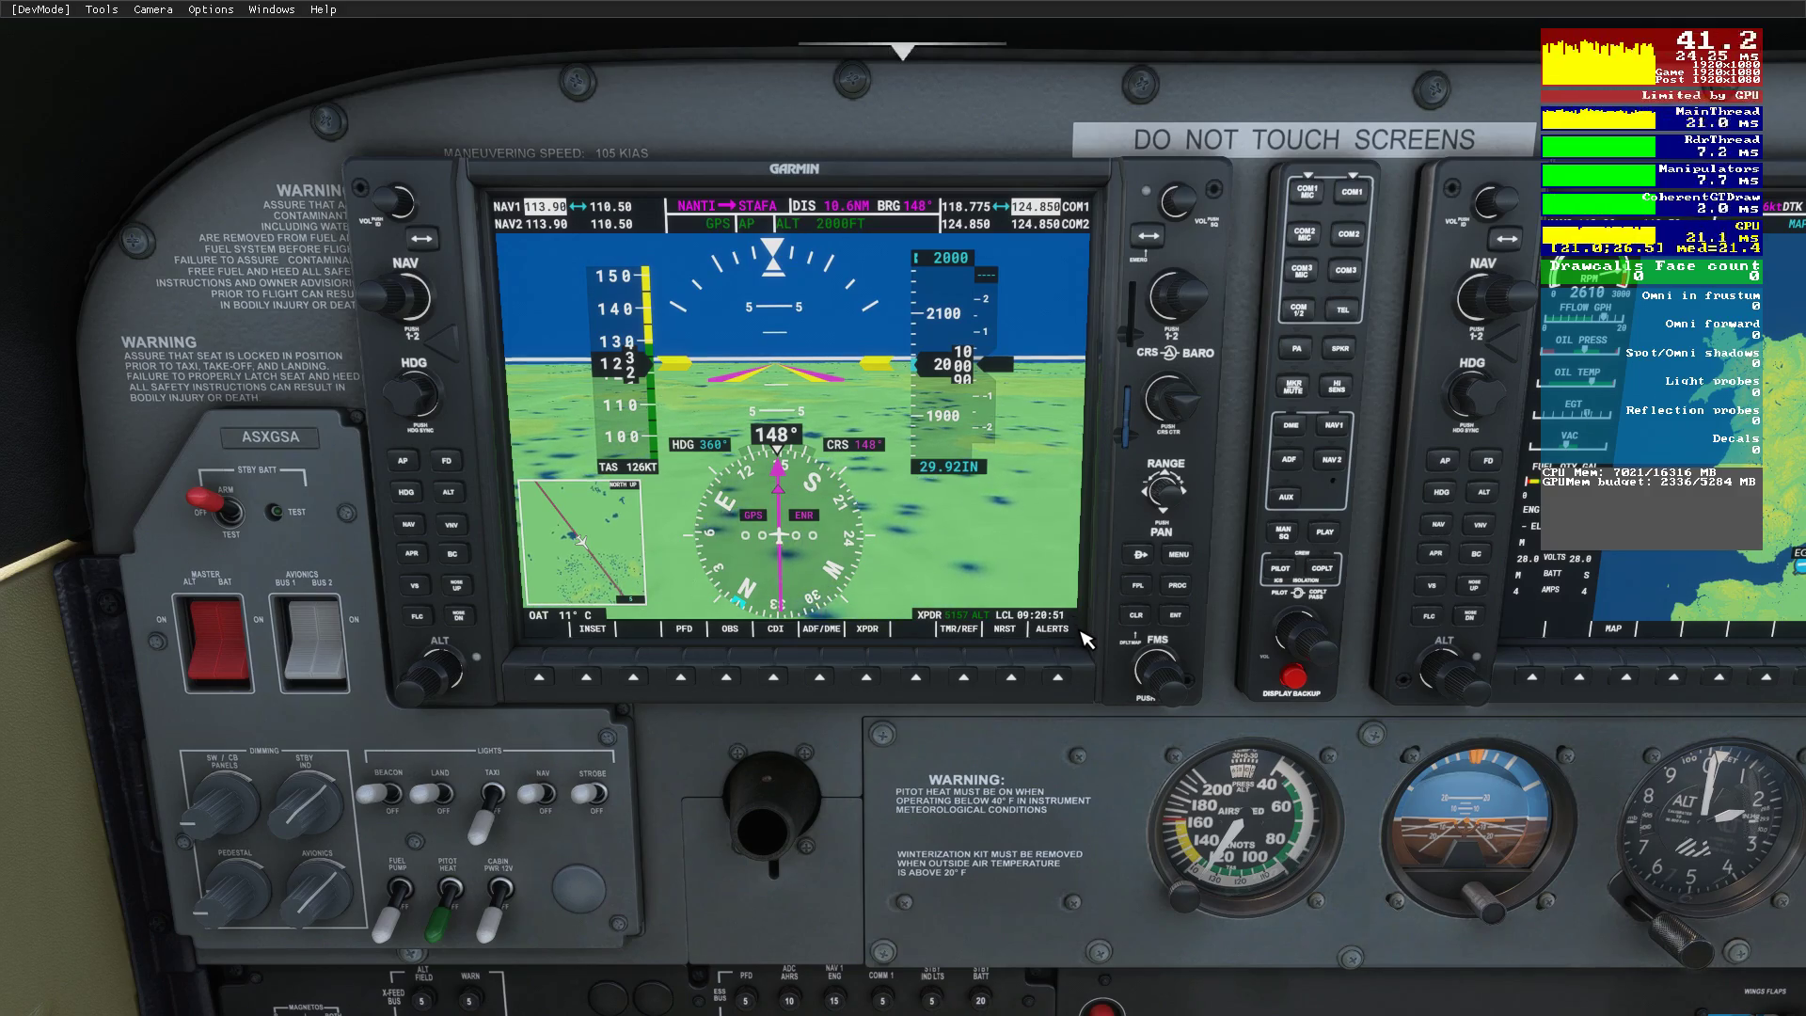
{"action": "key", "text": "ctrl+space"}
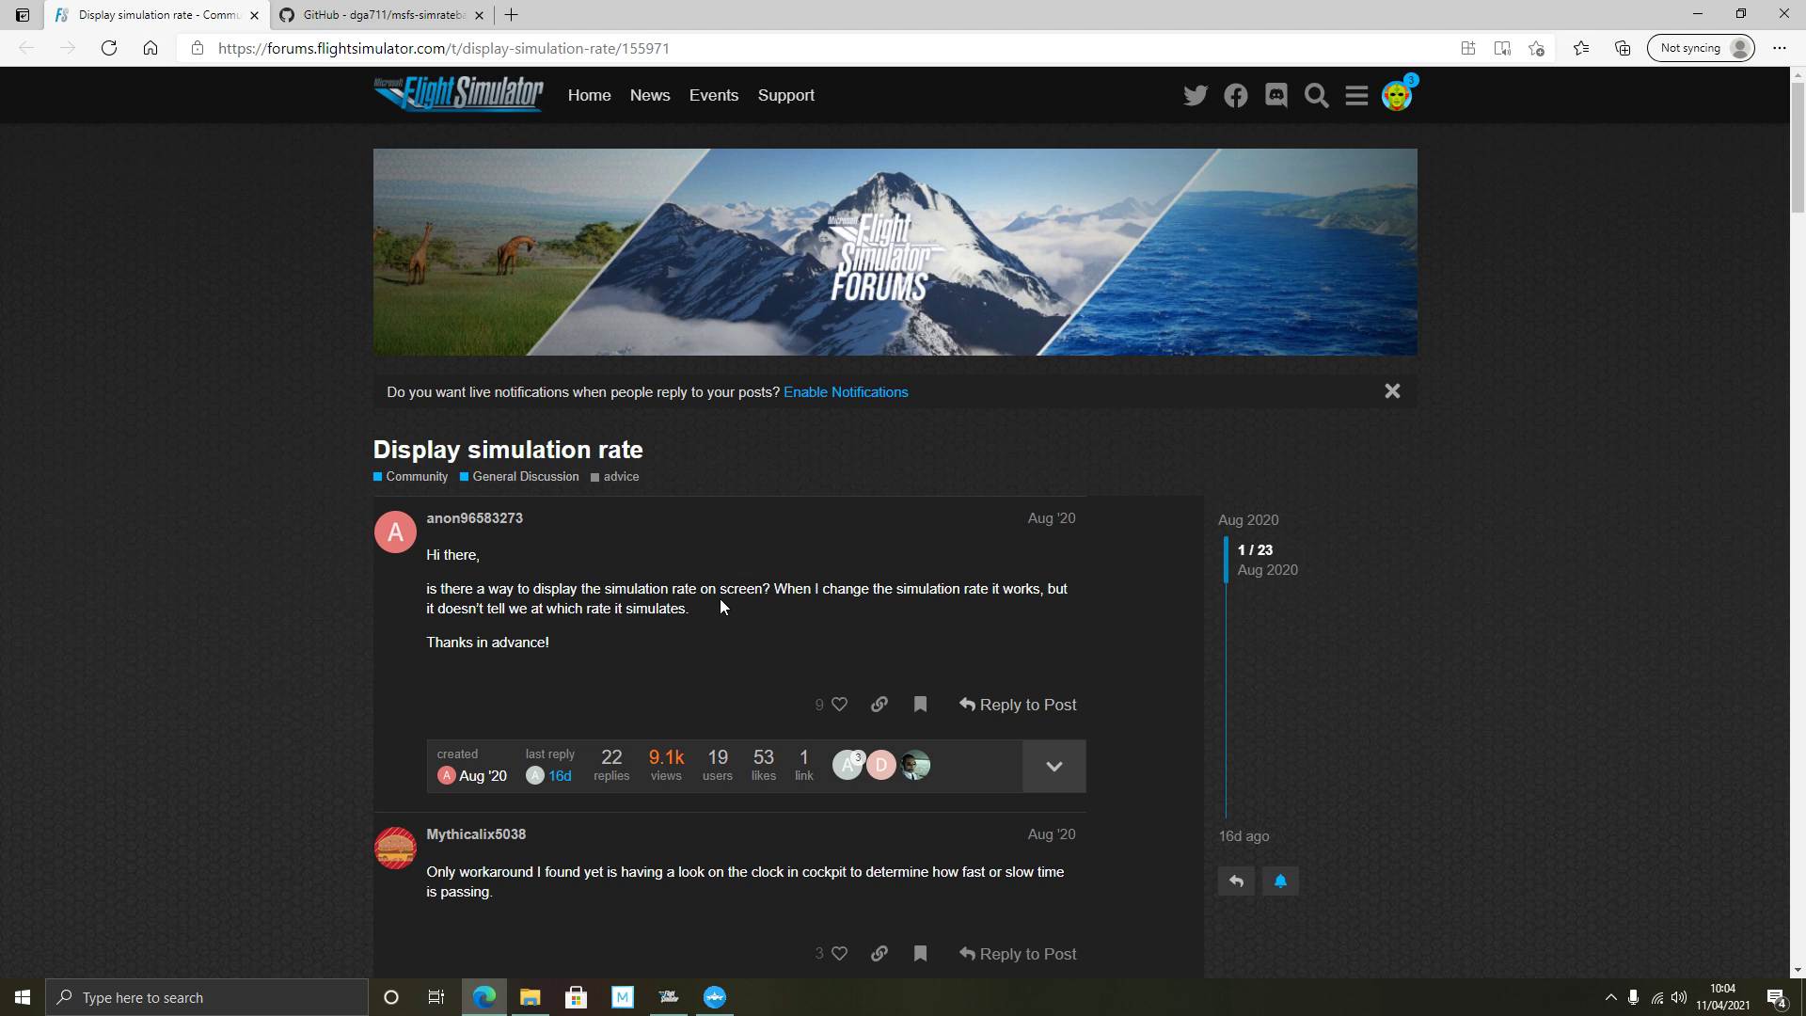
Read through the "Display simulation rate" forum thread for a tool that shows the current simulation rate.
{"action": "scroll", "coordinate": [955, 625], "scroll_direction": "down", "scroll_amount": 4}
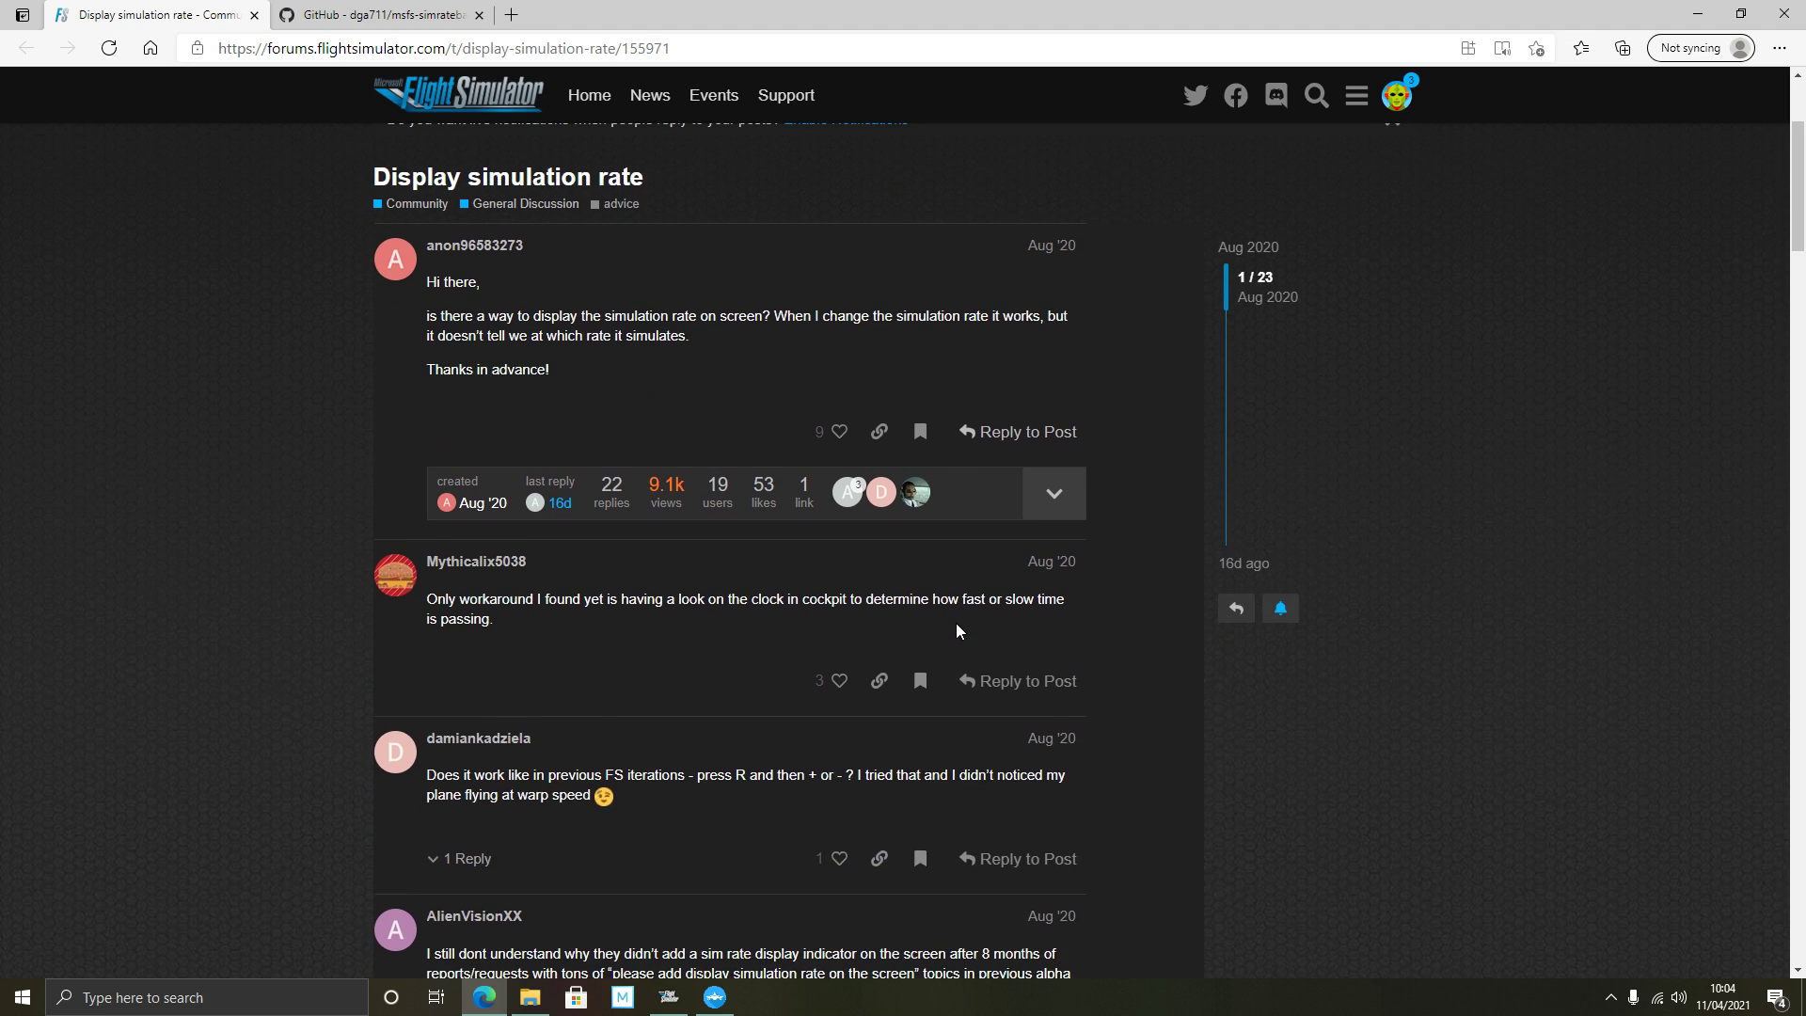
{"action": "scroll", "coordinate": [956, 625], "scroll_direction": "down", "scroll_amount": 1}
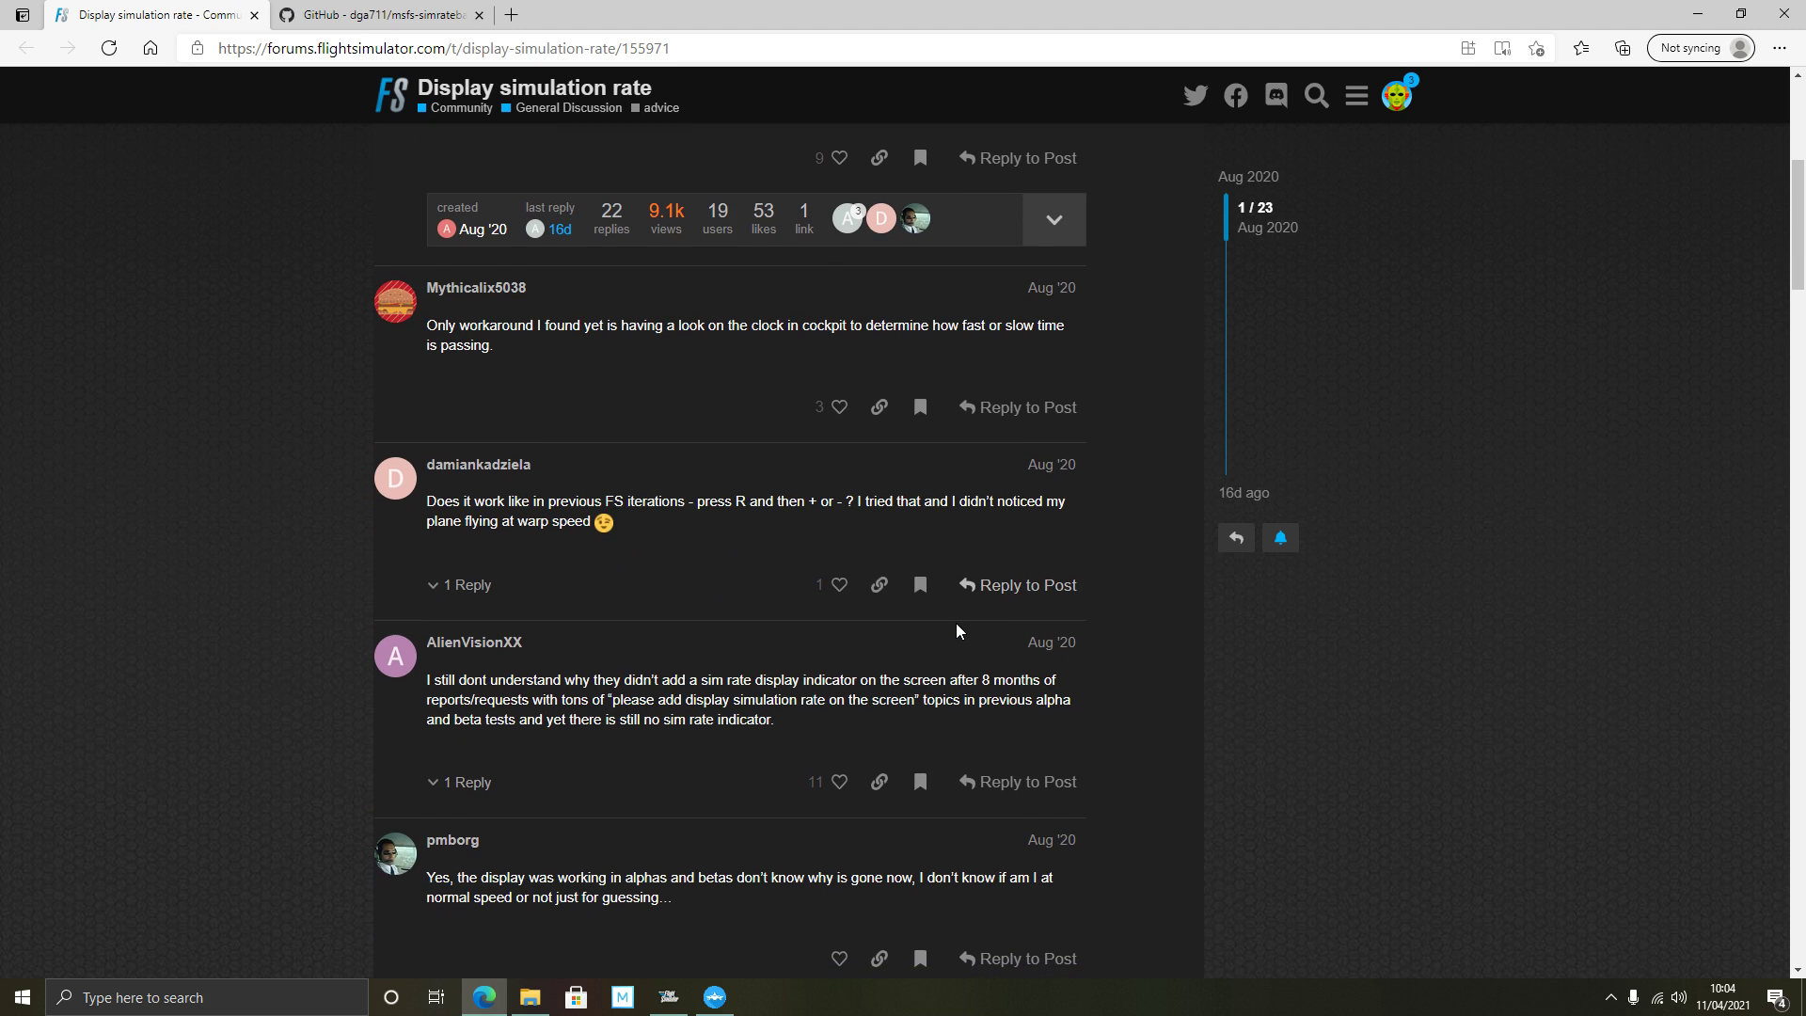
{"action": "scroll", "coordinate": [946, 617], "scroll_direction": "down", "scroll_amount": 1}
{"action": "scroll", "coordinate": [941, 608], "scroll_direction": "down", "scroll_amount": 4}
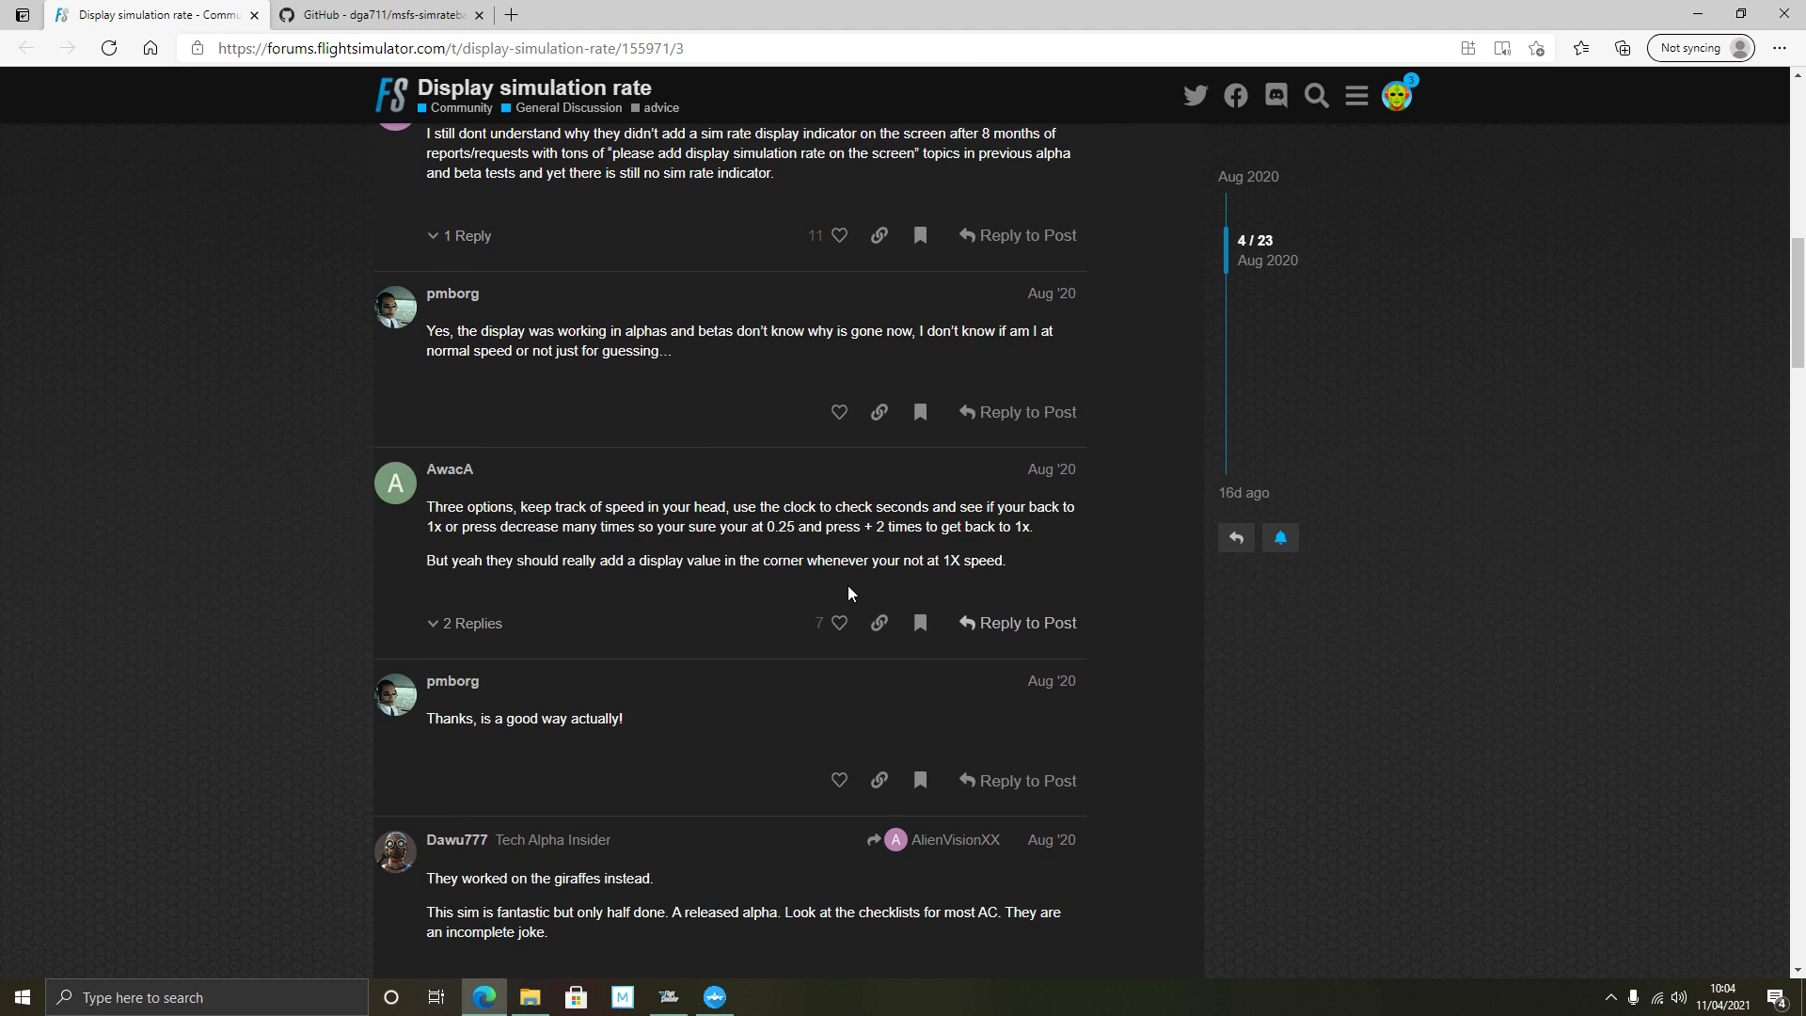
{"action": "scroll", "coordinate": [726, 609], "scroll_direction": "down", "scroll_amount": 1}
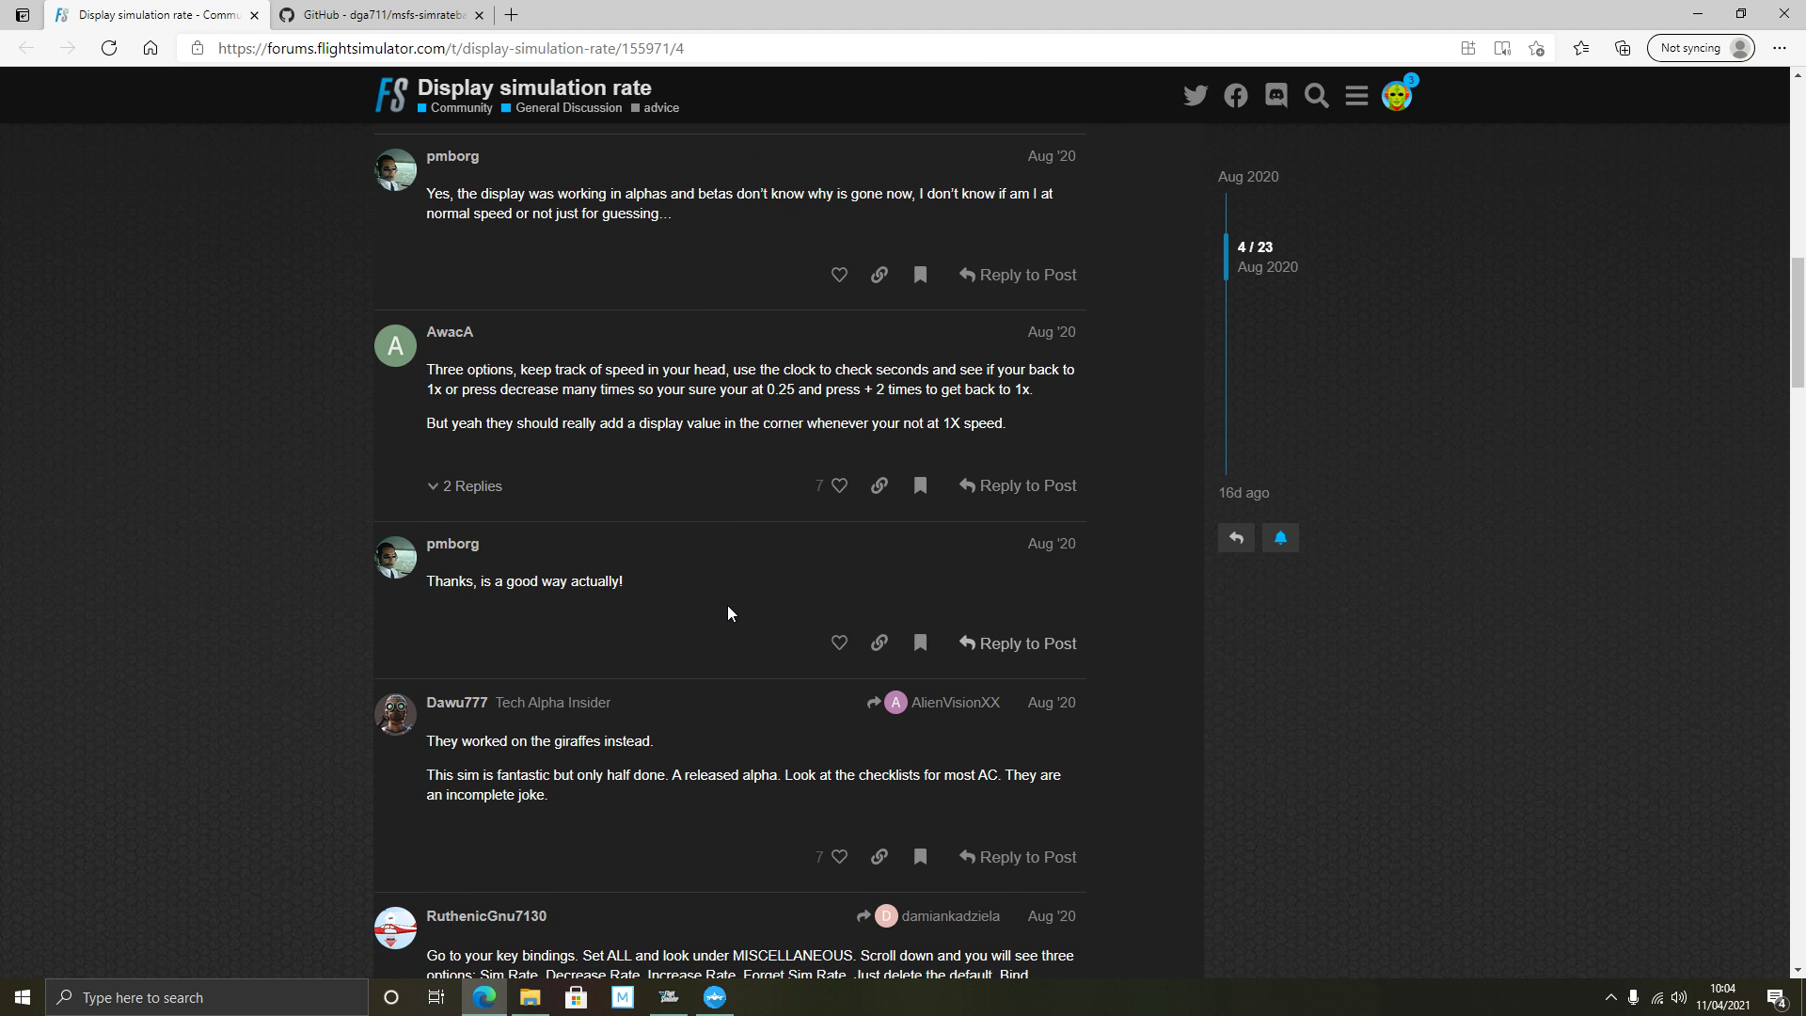
{"action": "scroll", "coordinate": [726, 610], "scroll_direction": "down", "scroll_amount": 1}
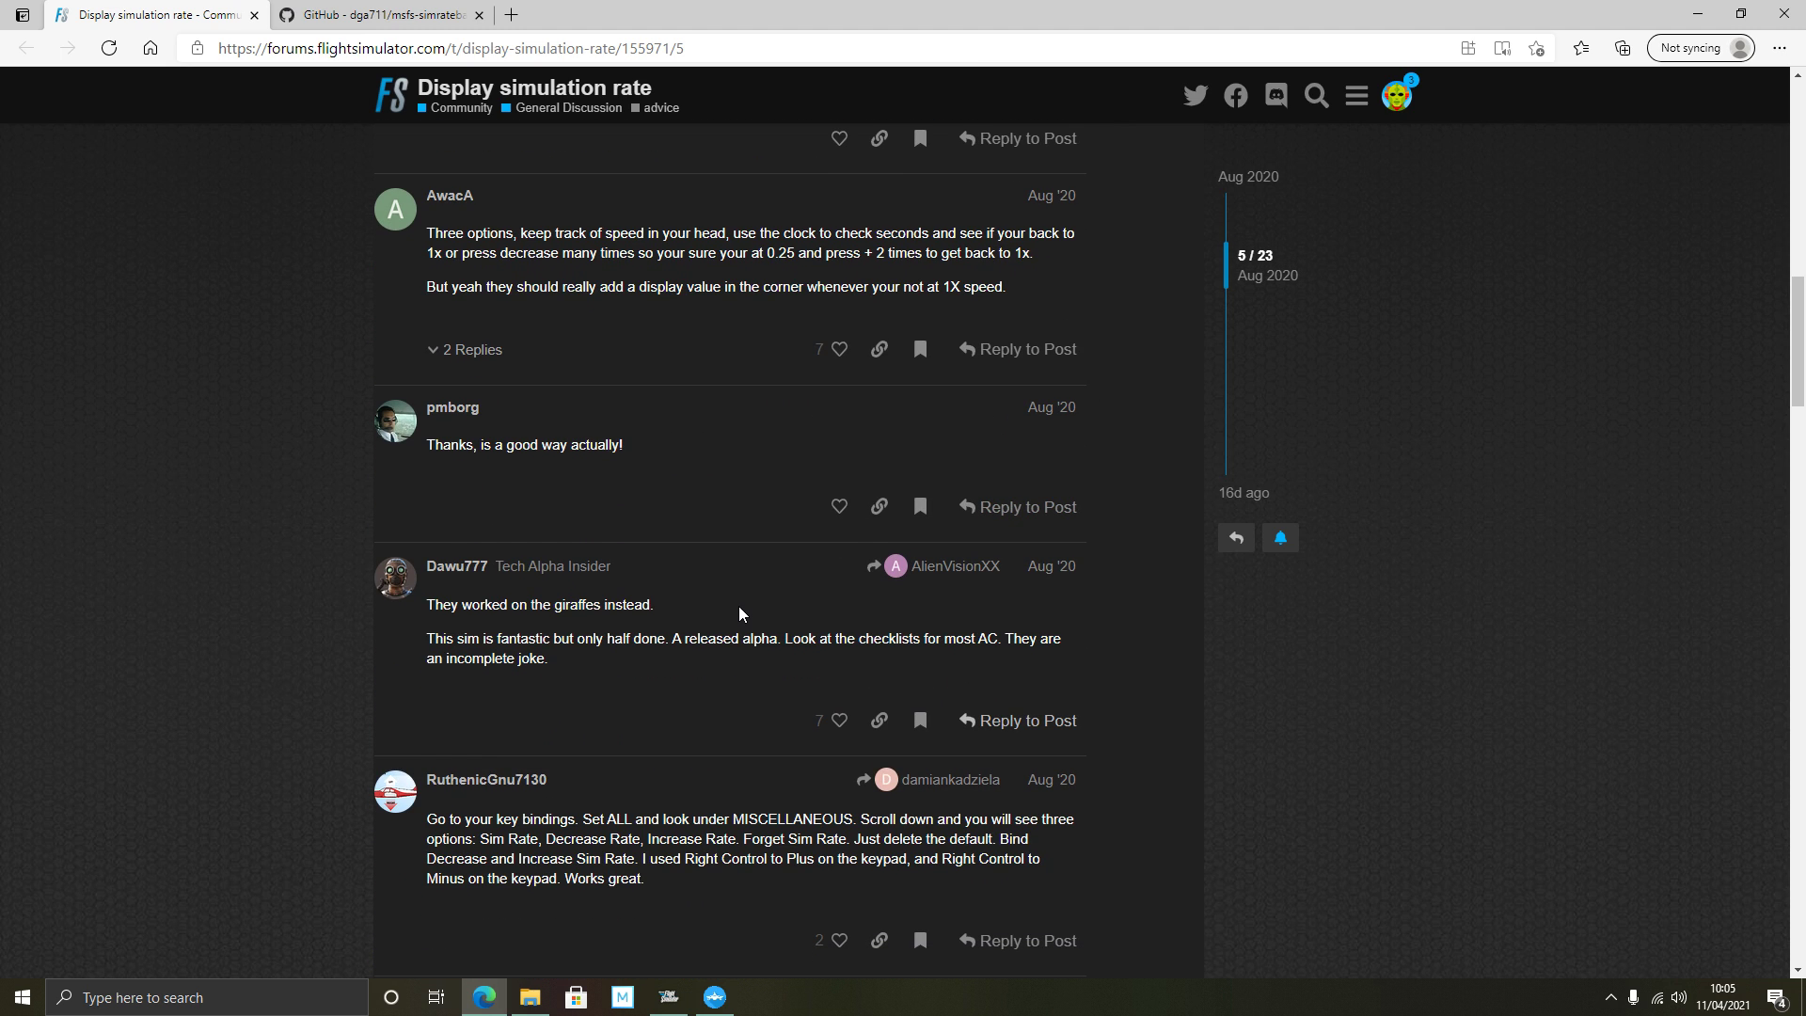
{"action": "scroll", "coordinate": [737, 609], "scroll_direction": "down", "scroll_amount": 1}
{"action": "scroll", "coordinate": [738, 611], "scroll_direction": "down", "scroll_amount": 2}
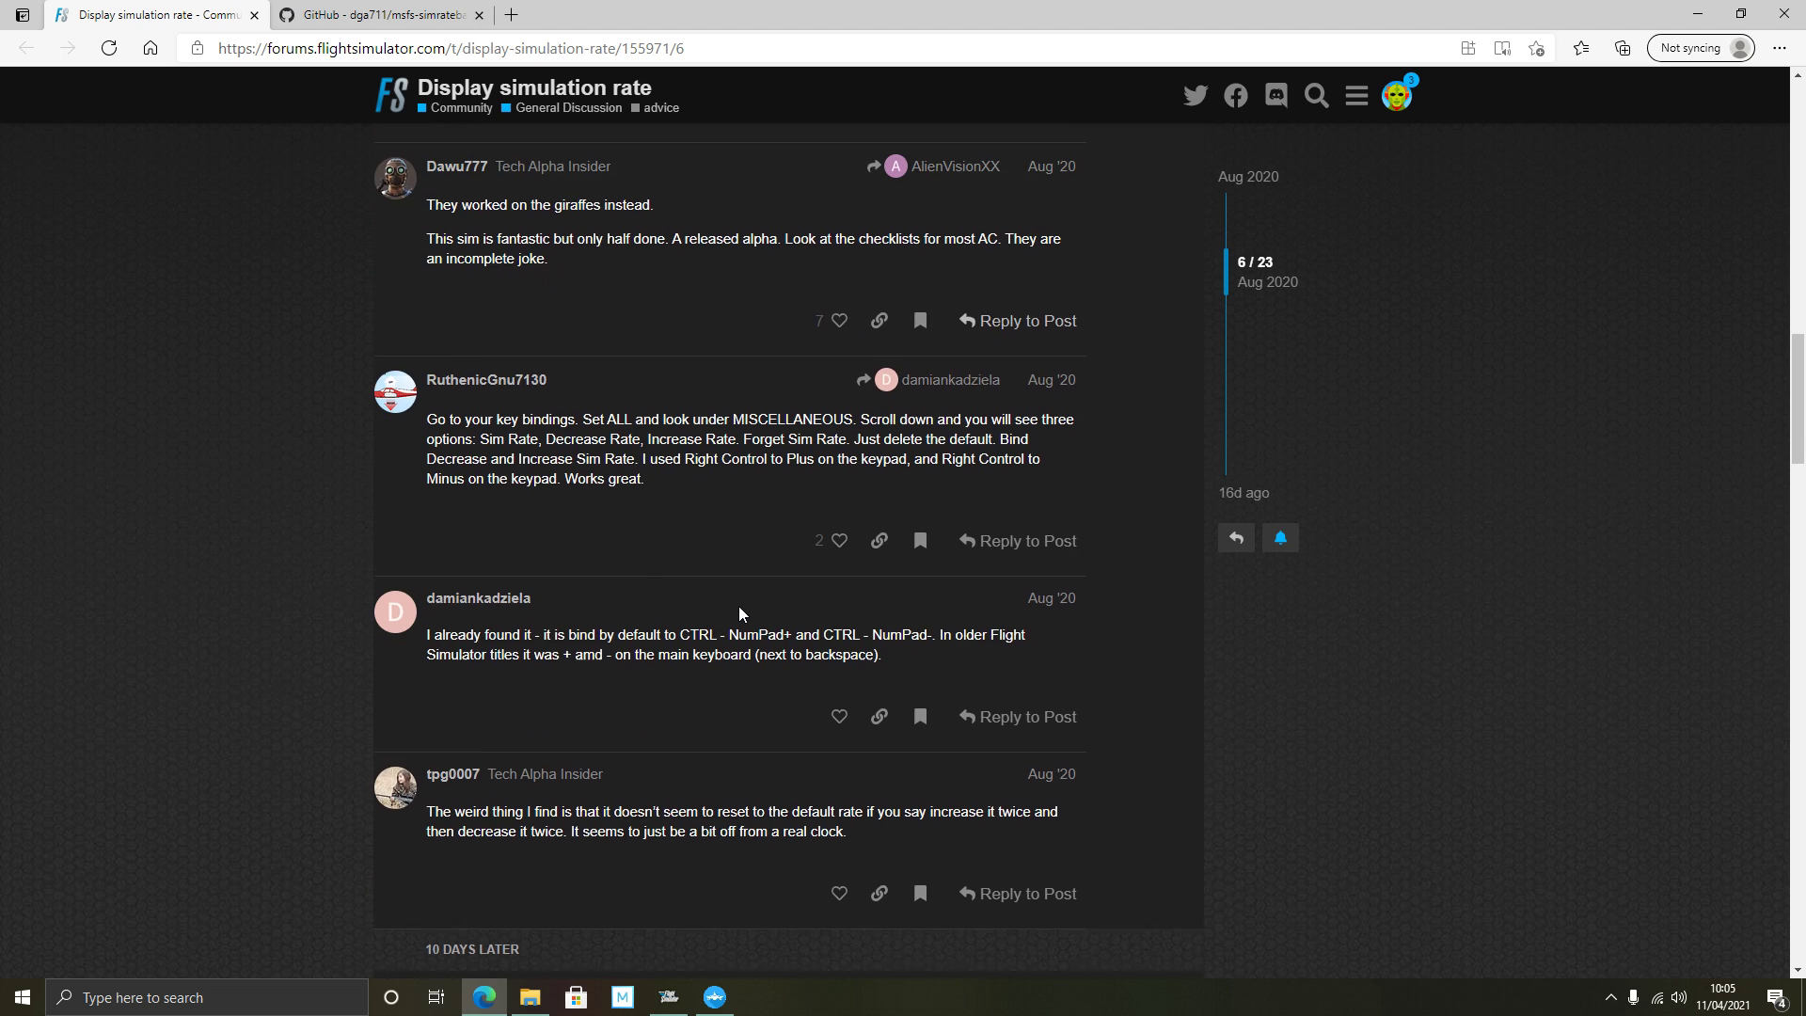
{"action": "scroll", "coordinate": [755, 613], "scroll_direction": "down", "scroll_amount": 3}
{"action": "scroll", "coordinate": [764, 619], "scroll_direction": "down", "scroll_amount": 4}
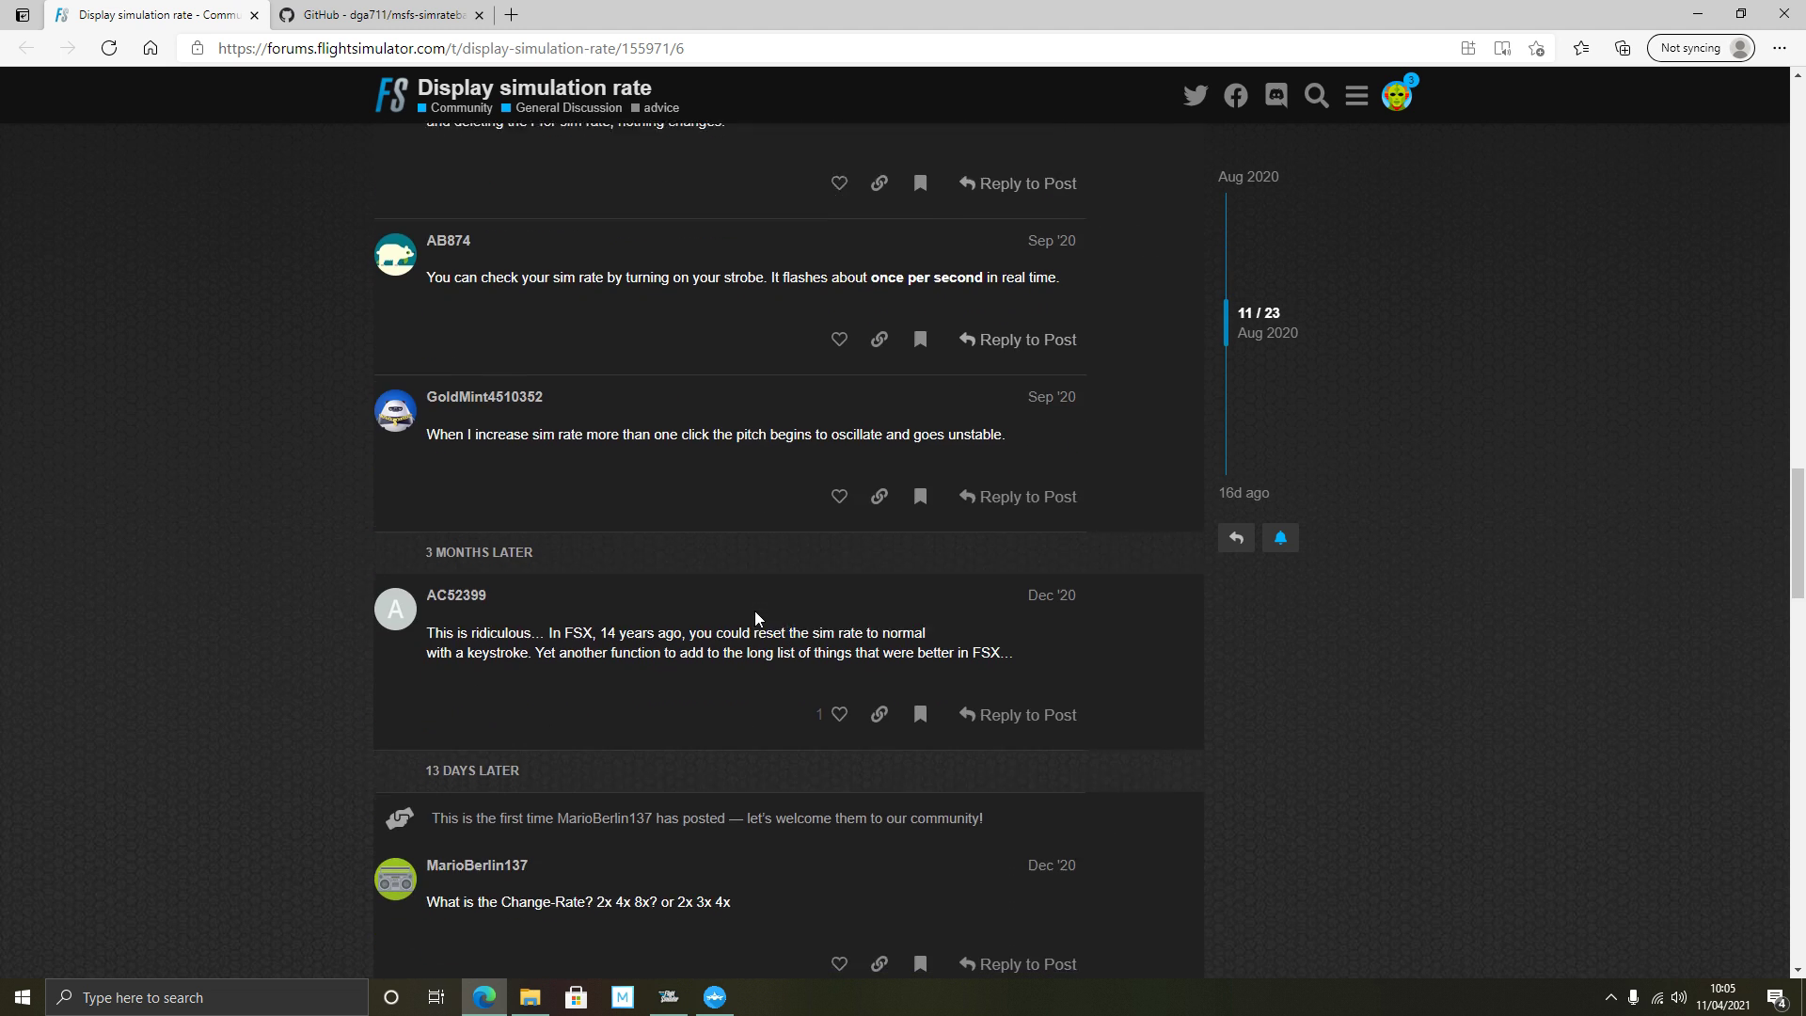
{"action": "scroll", "coordinate": [755, 613], "scroll_direction": "down", "scroll_amount": 3}
{"action": "scroll", "coordinate": [754, 611], "scroll_direction": "down", "scroll_amount": 8}
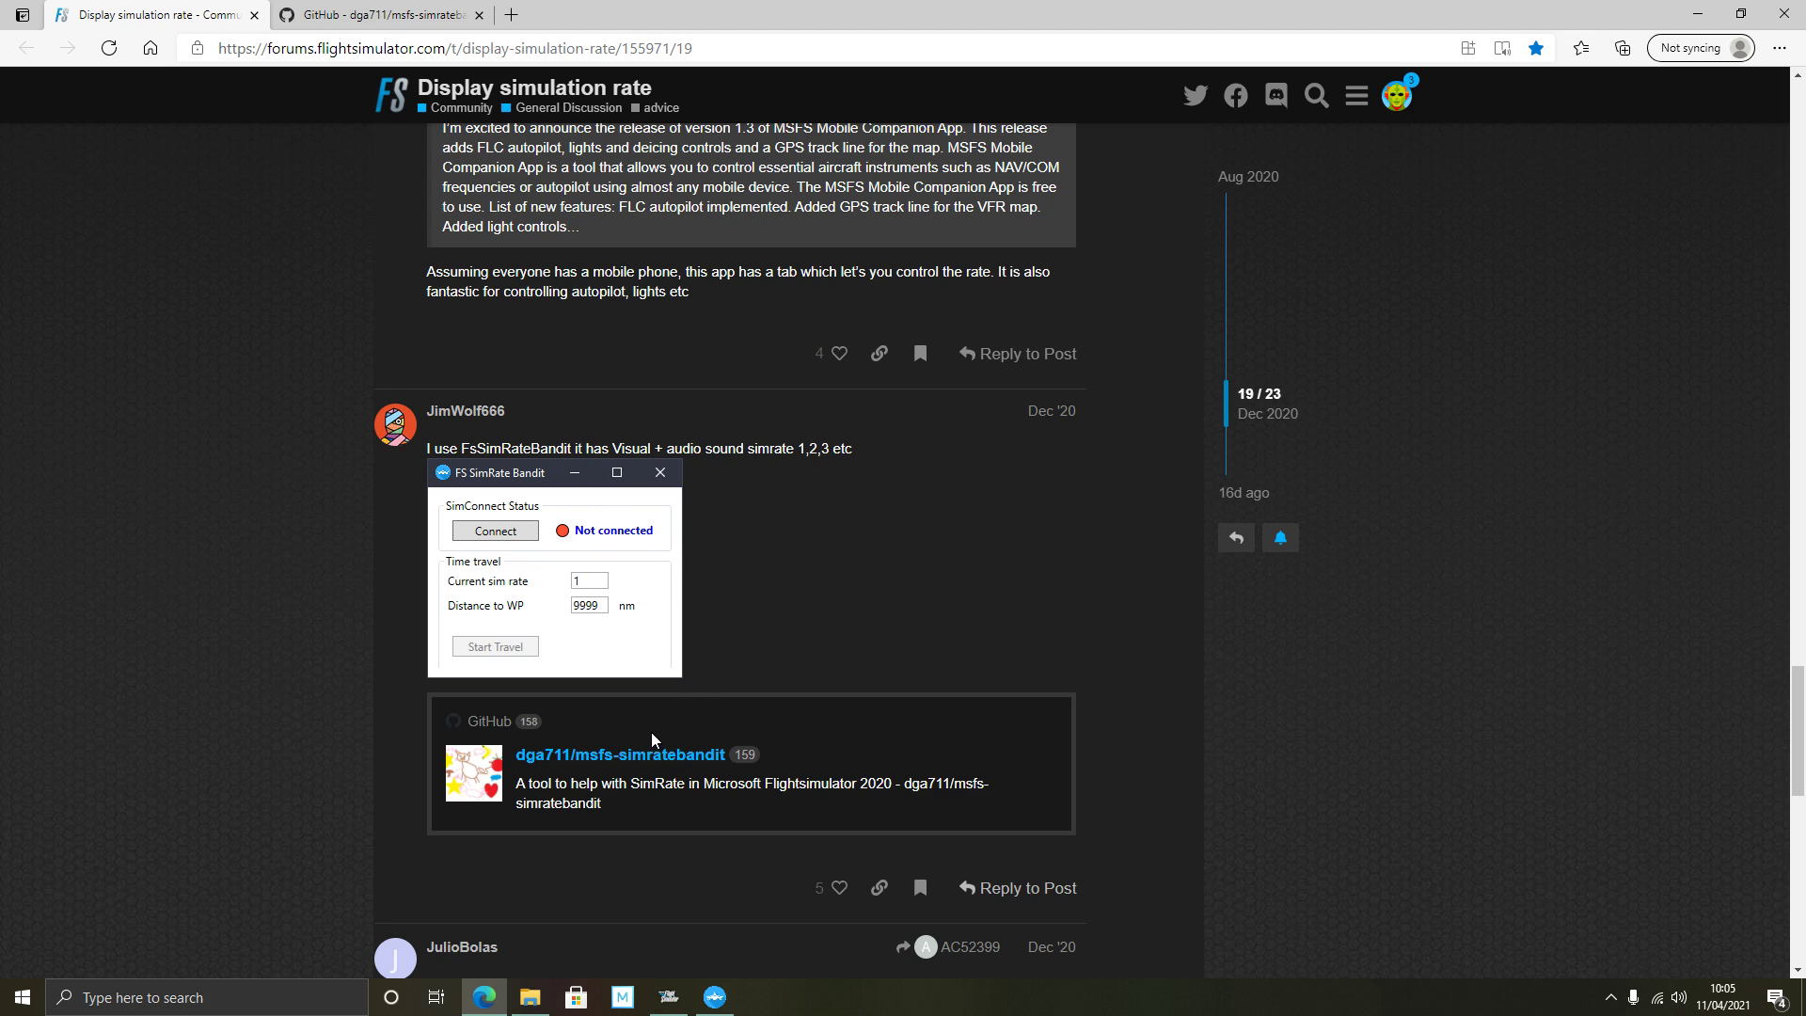
Open the msfs-simratebandit GitHub page and read the README's description, features and usage of FS SimRate Bandit.
{"action": "left_click", "coordinate": [405, 14]}
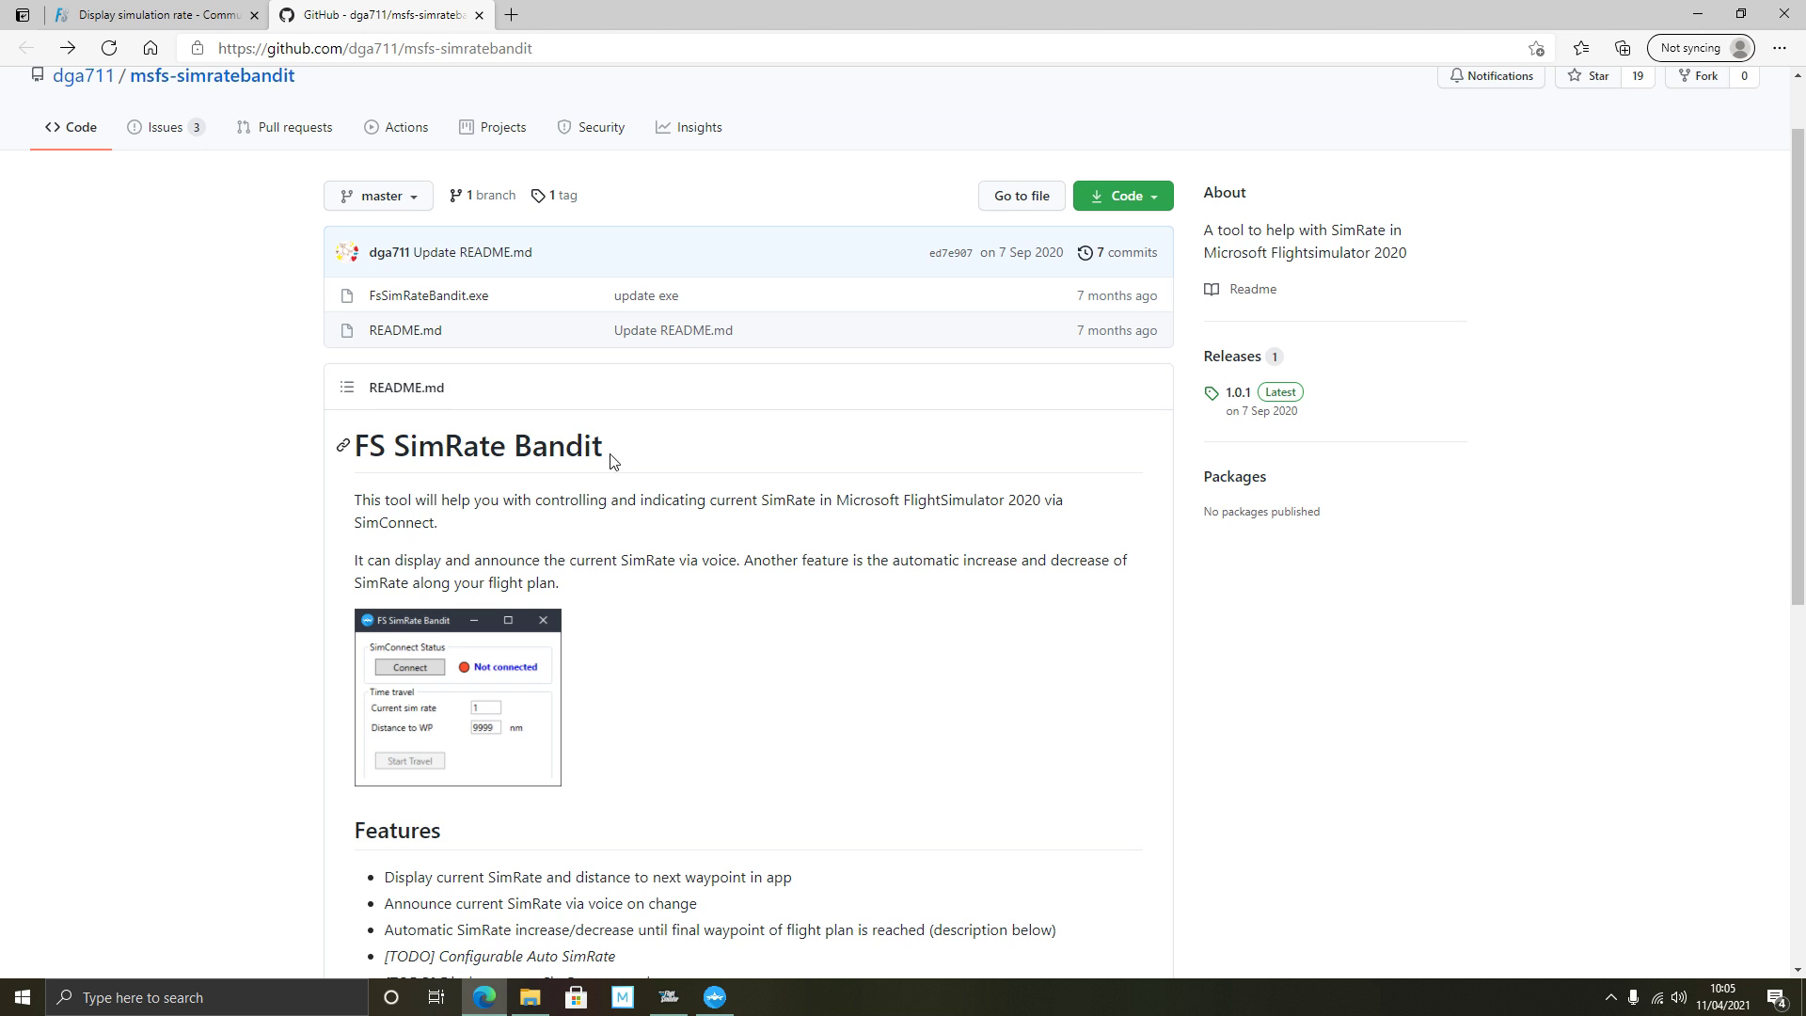
{"action": "scroll", "coordinate": [590, 451], "scroll_direction": "down", "scroll_amount": 3}
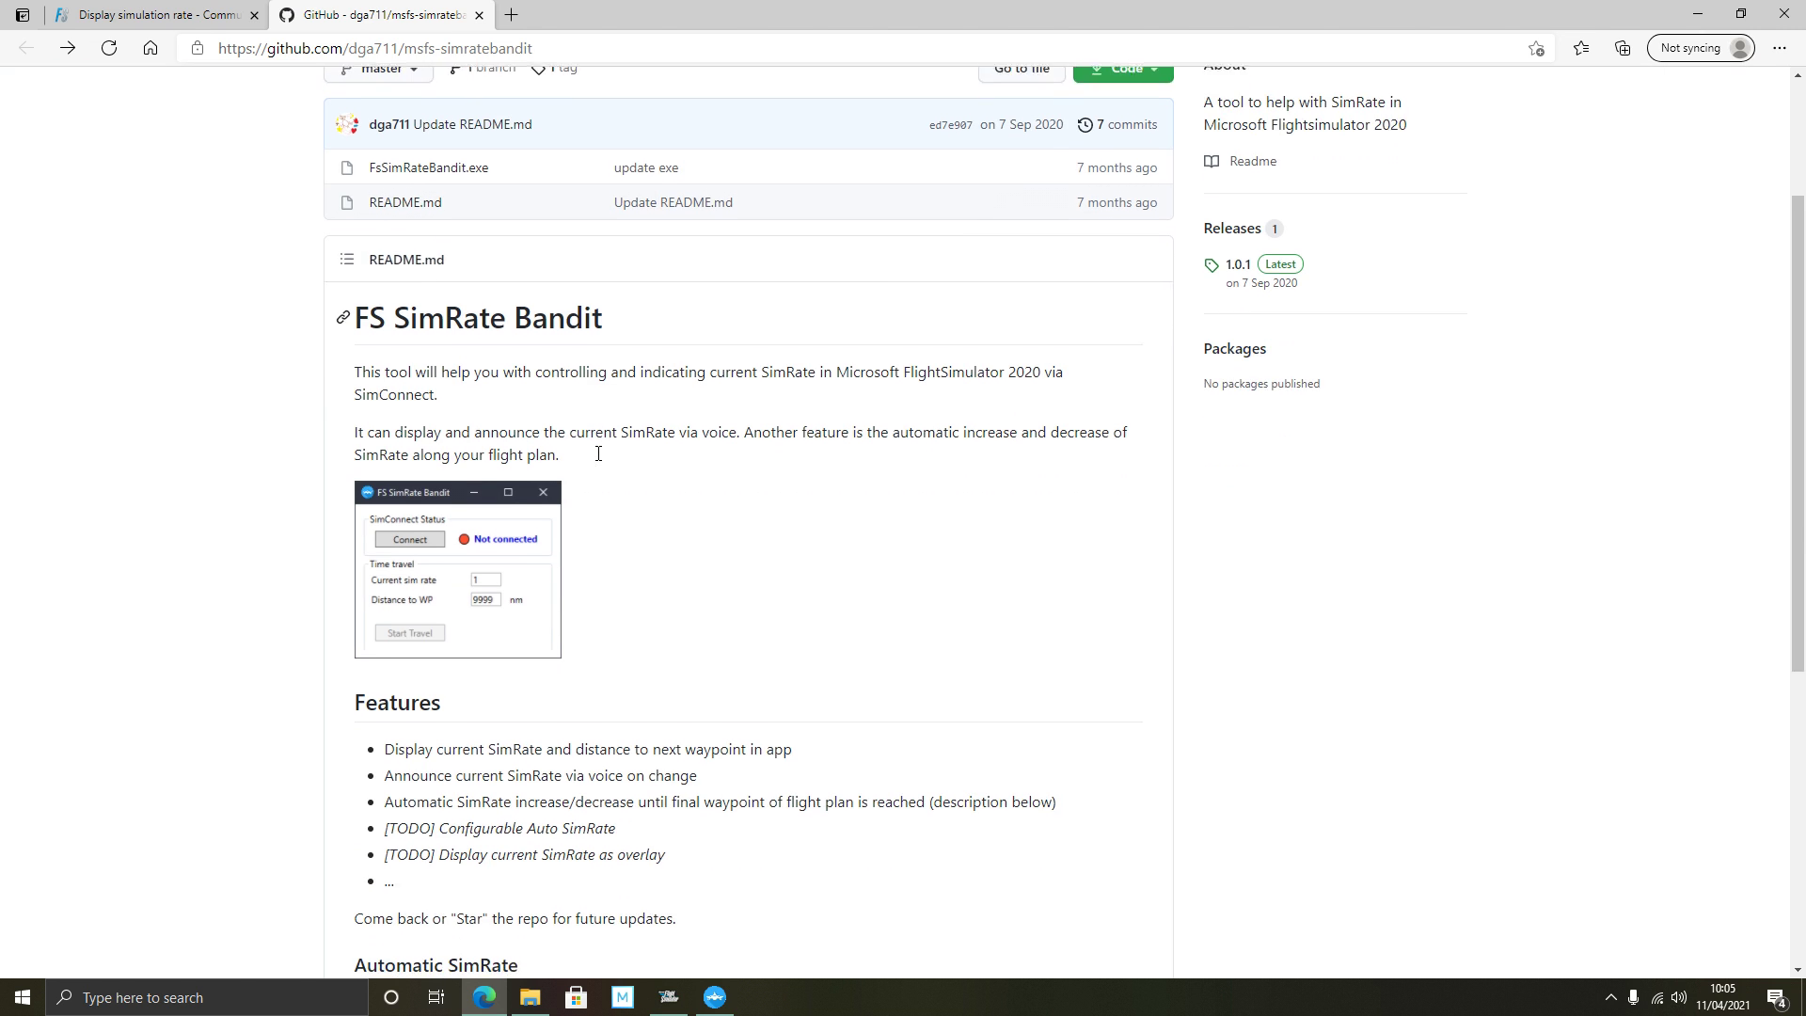
{"action": "scroll", "coordinate": [590, 446], "scroll_direction": "down", "scroll_amount": 4}
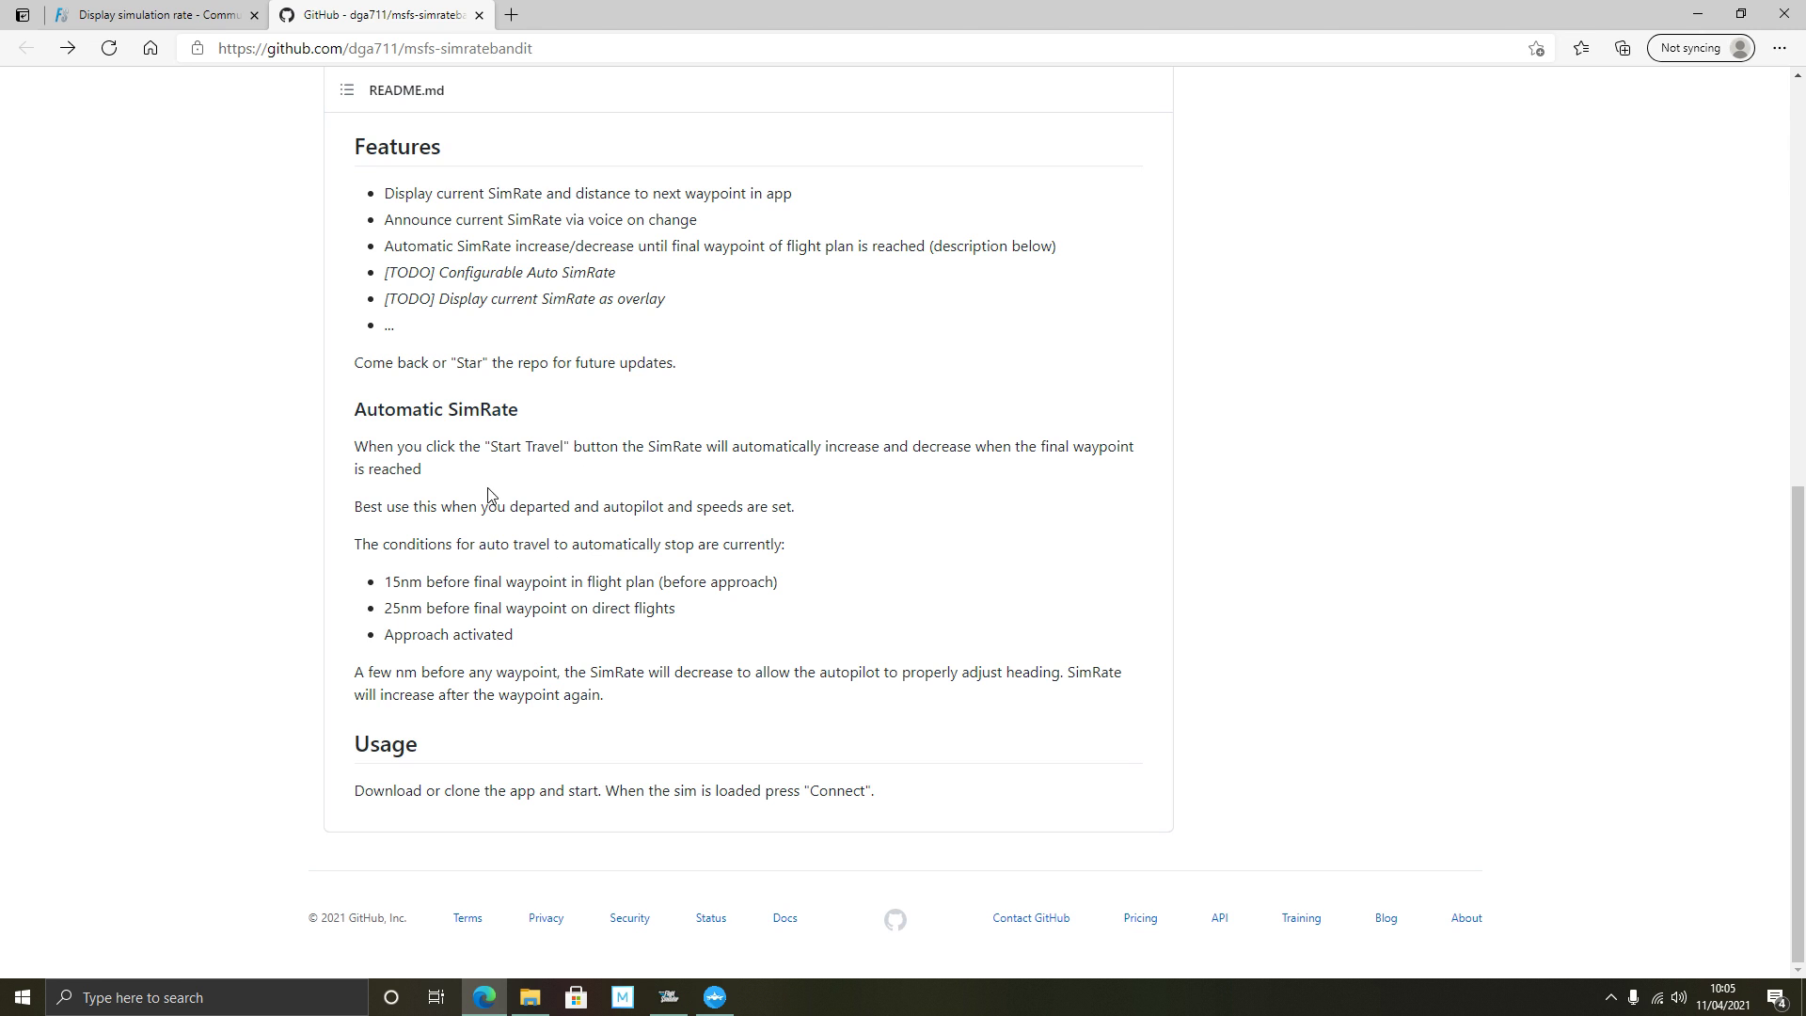
{"action": "scroll", "coordinate": [658, 505], "scroll_direction": "up", "scroll_amount": 2}
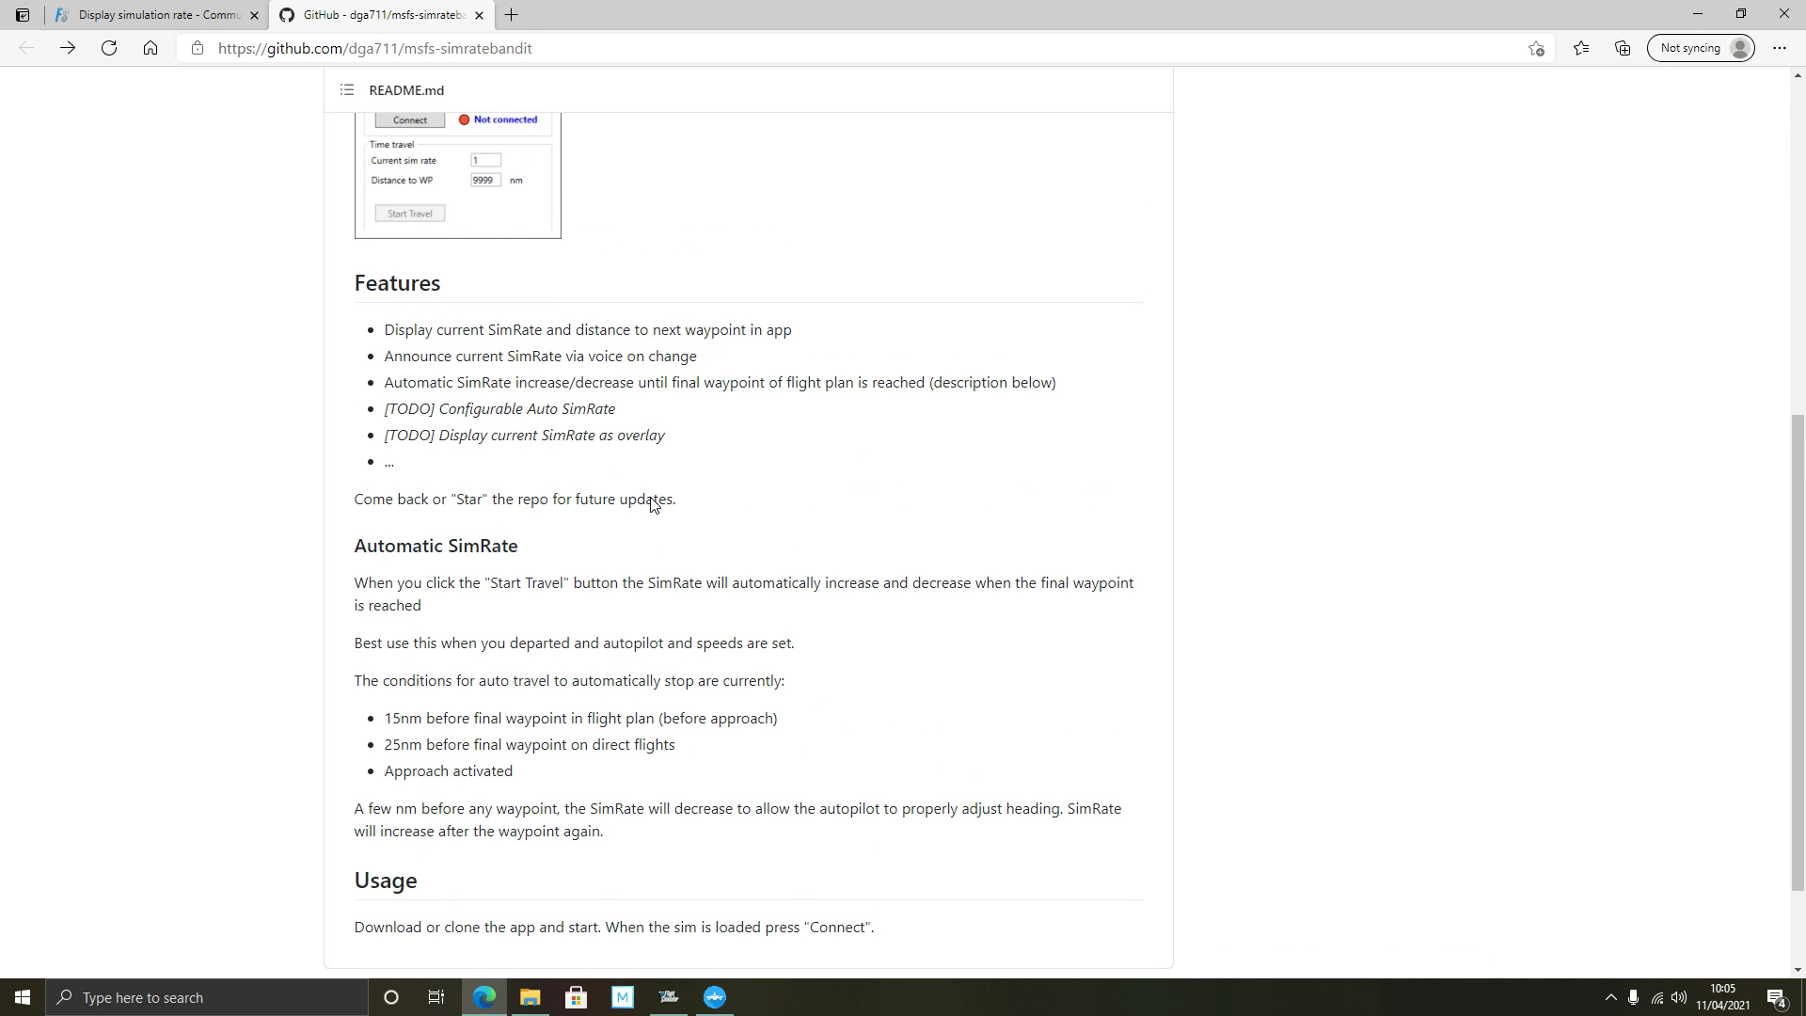
{"action": "scroll", "coordinate": [645, 506], "scroll_direction": "up", "scroll_amount": 2}
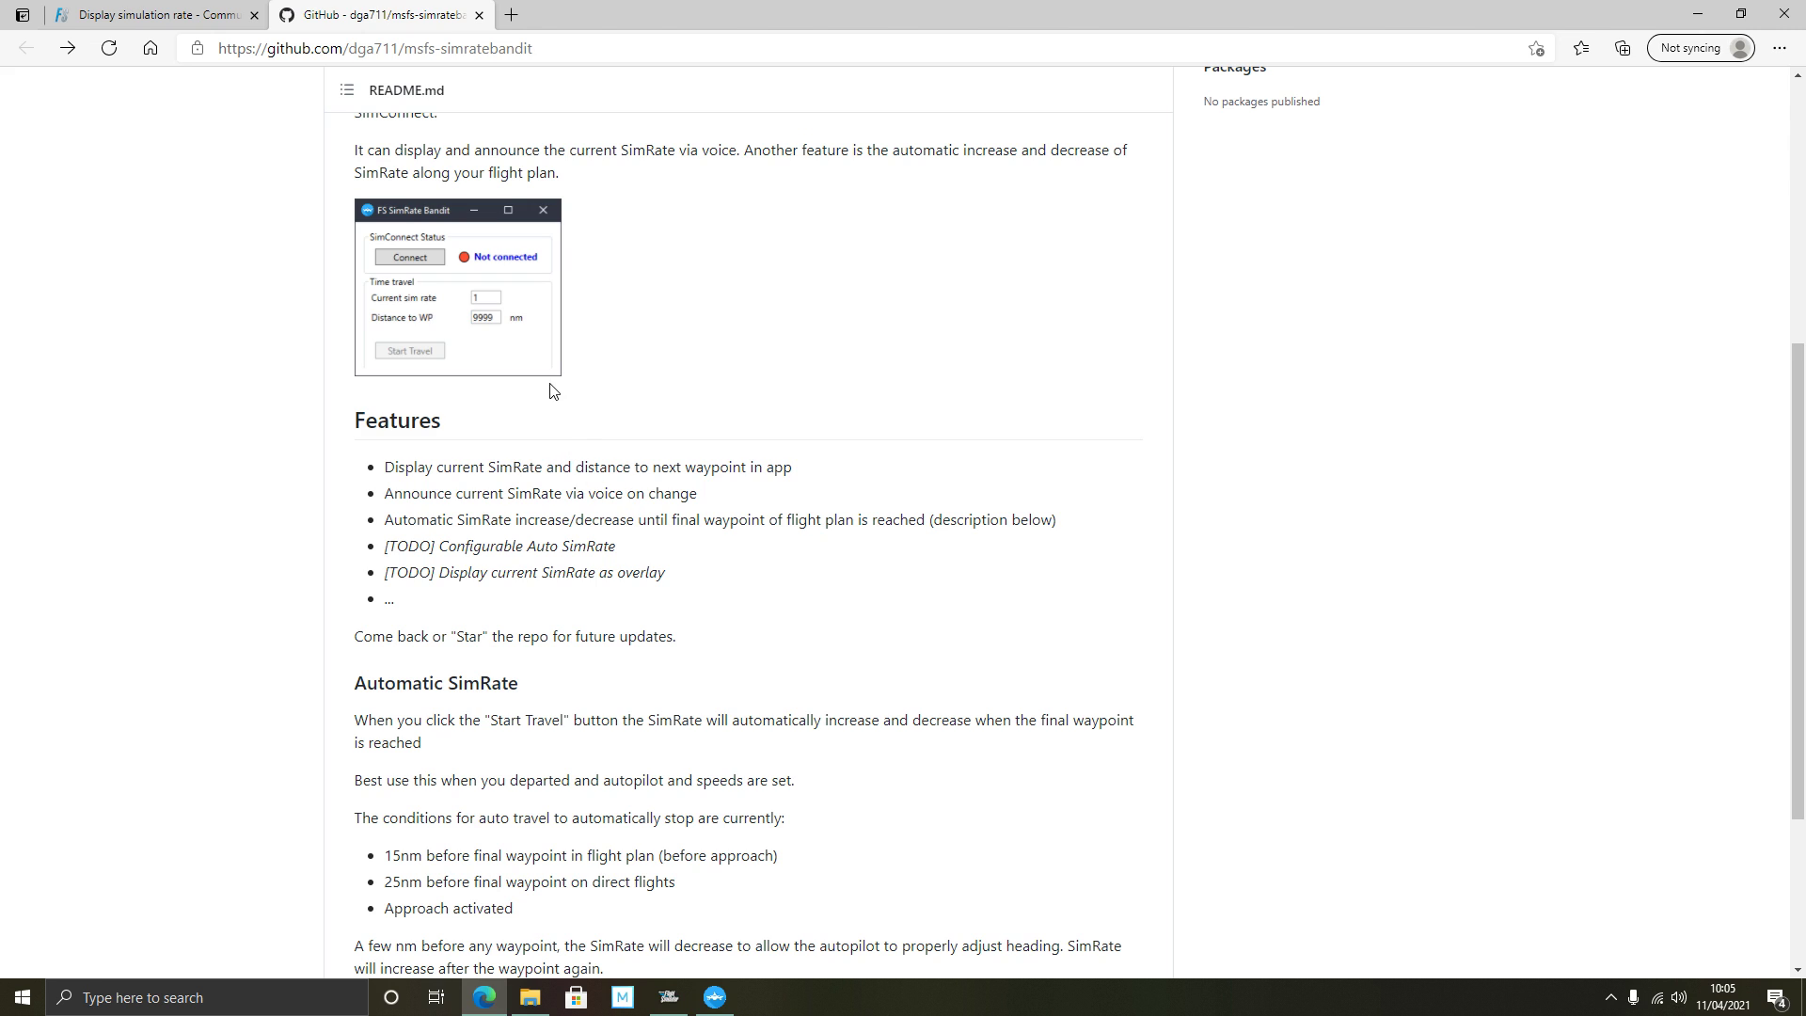
{"action": "scroll", "coordinate": [610, 497], "scroll_direction": "up", "scroll_amount": 3}
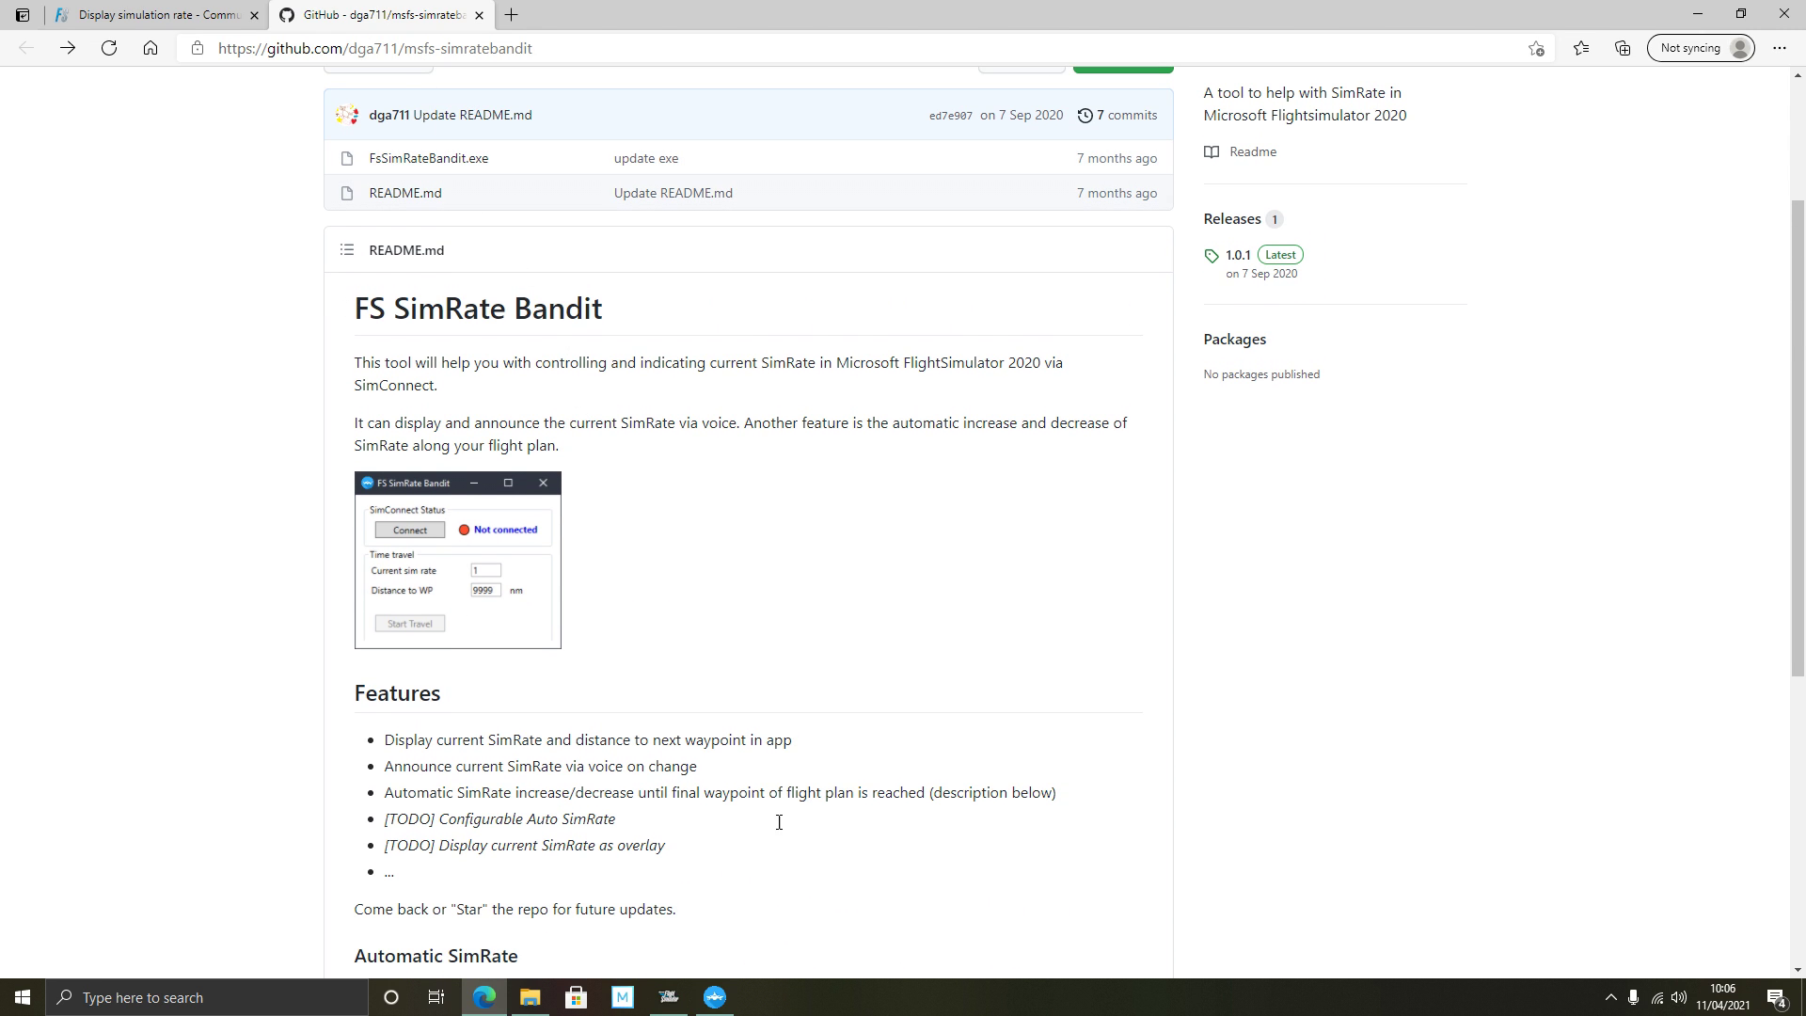
Switch to Flight Simulator, resume the flight, and show the FS SimRate Bandit window over the cockpit.
{"action": "key", "text": "alt+Tab"}
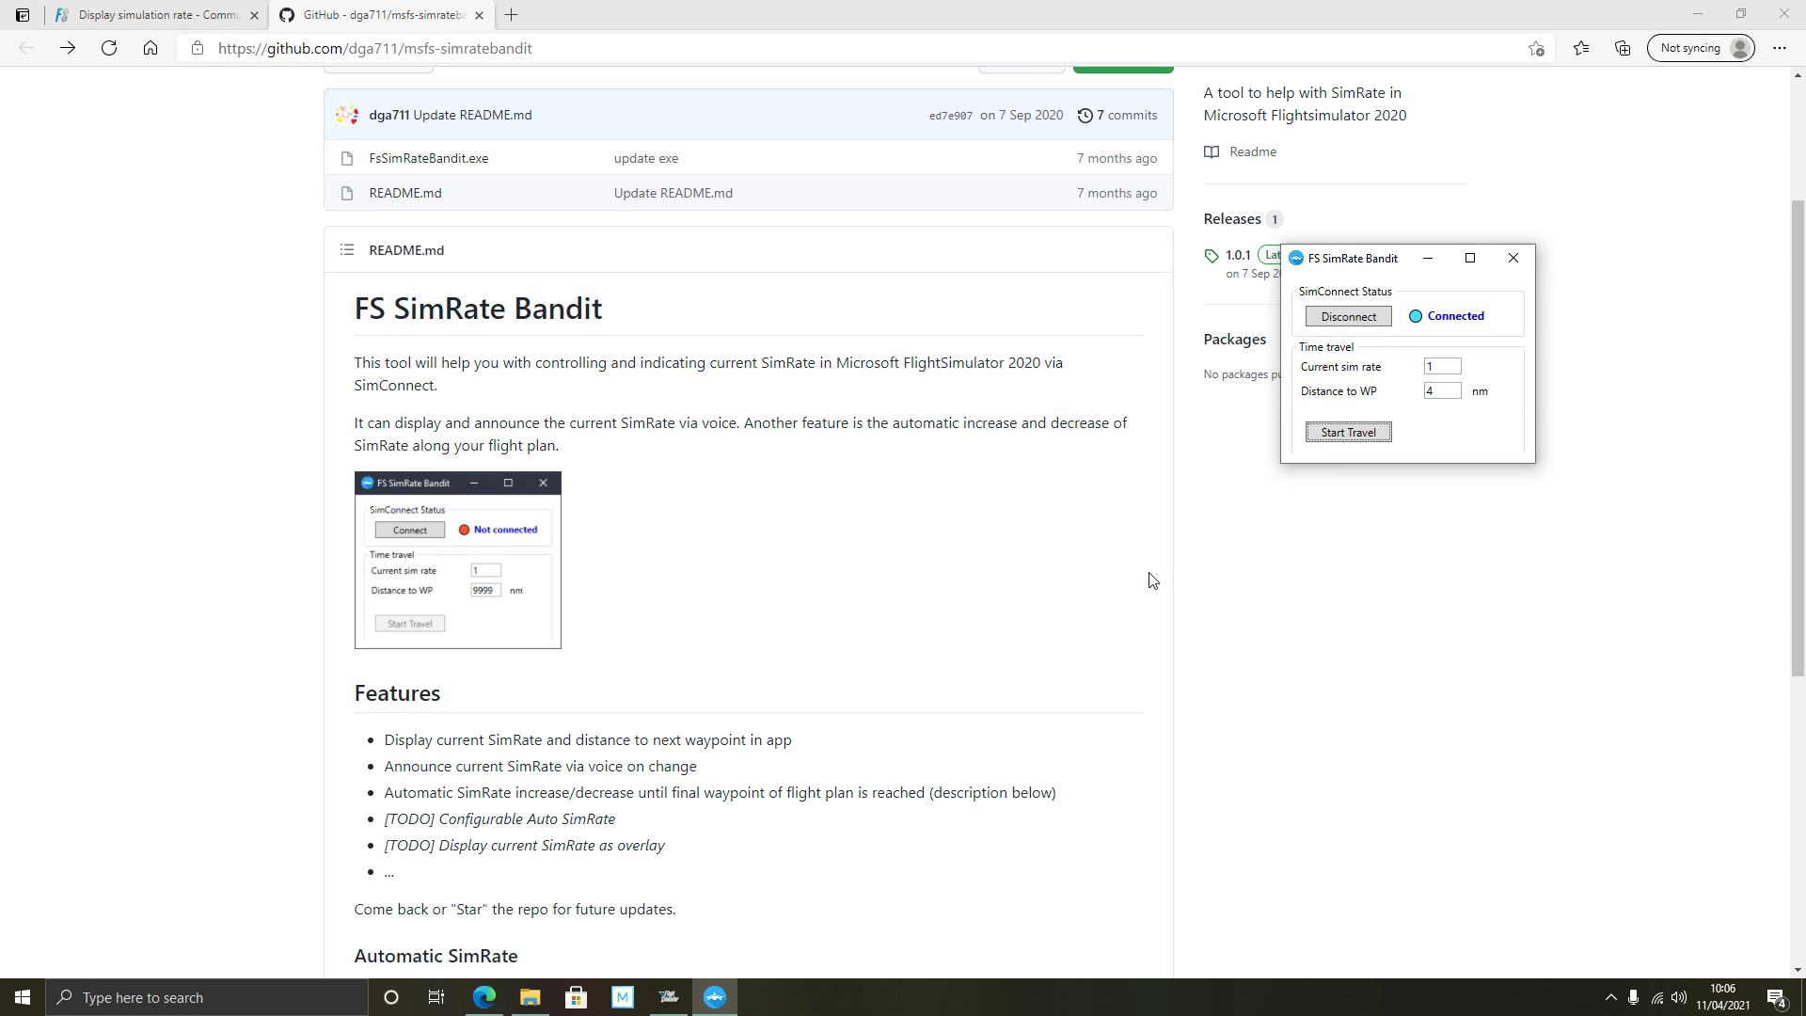
{"action": "left_click", "coordinate": [683, 1000]}
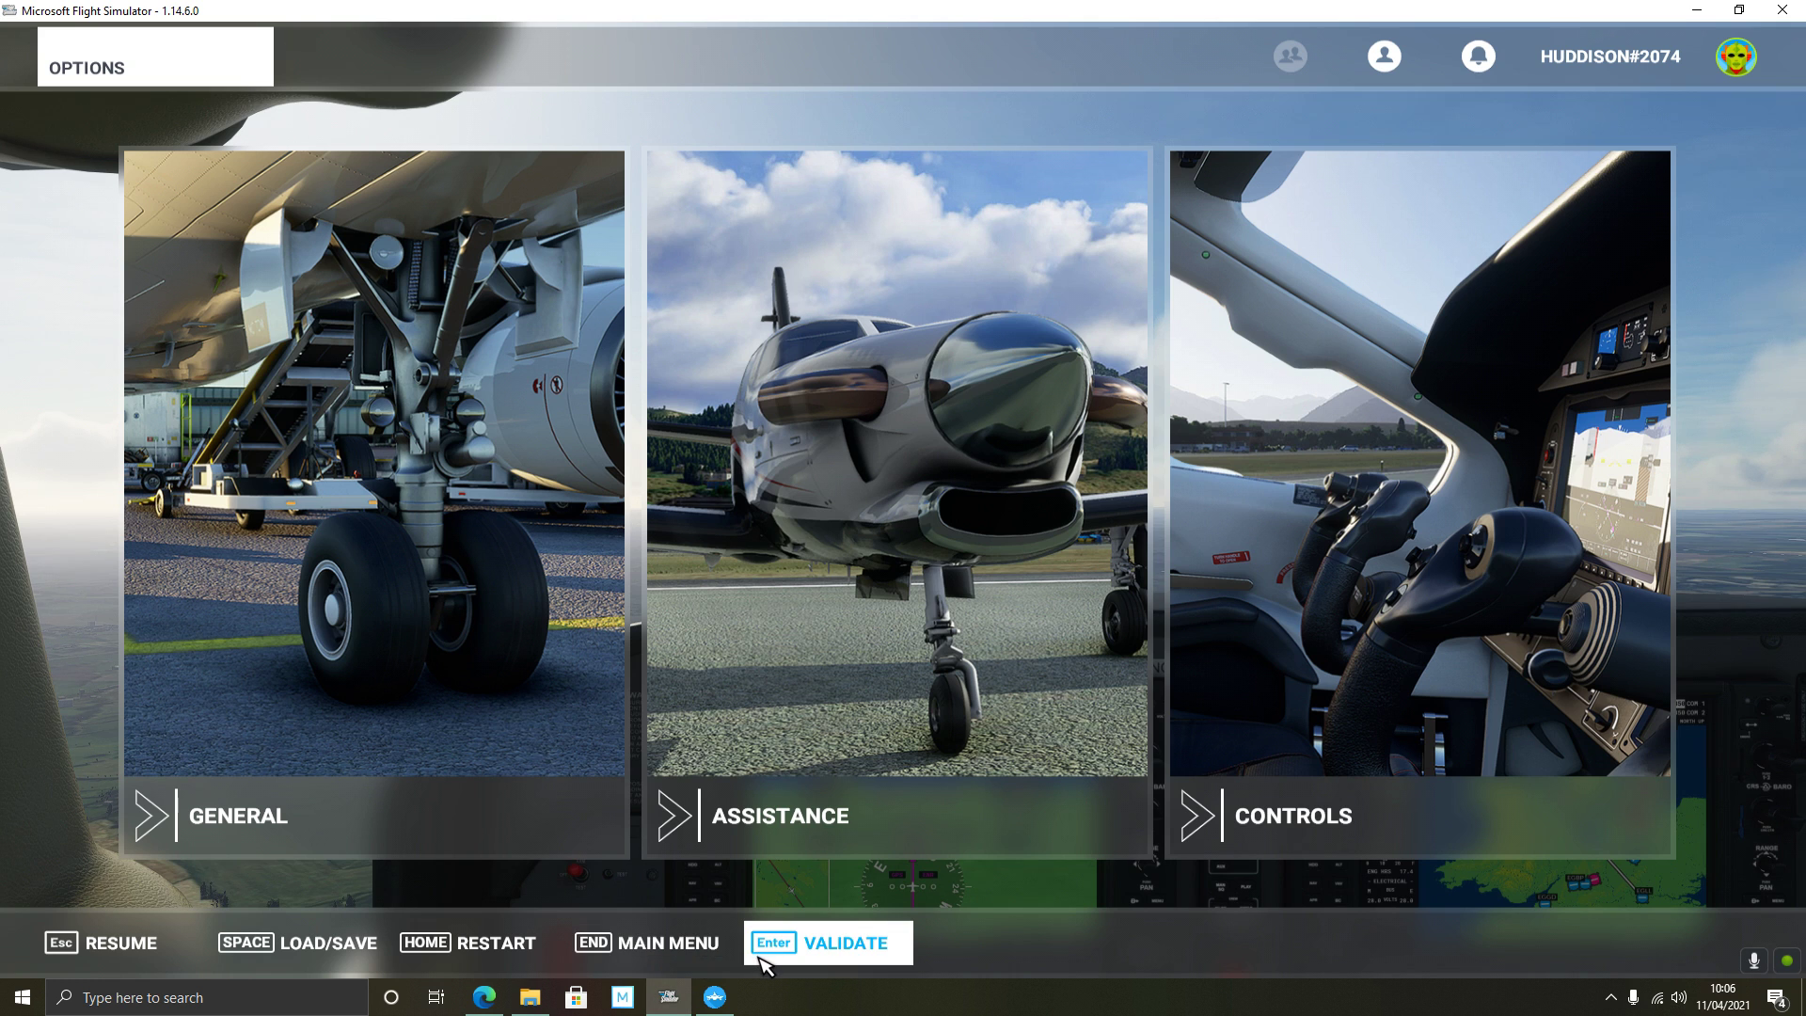
{"action": "key", "text": "Escape"}
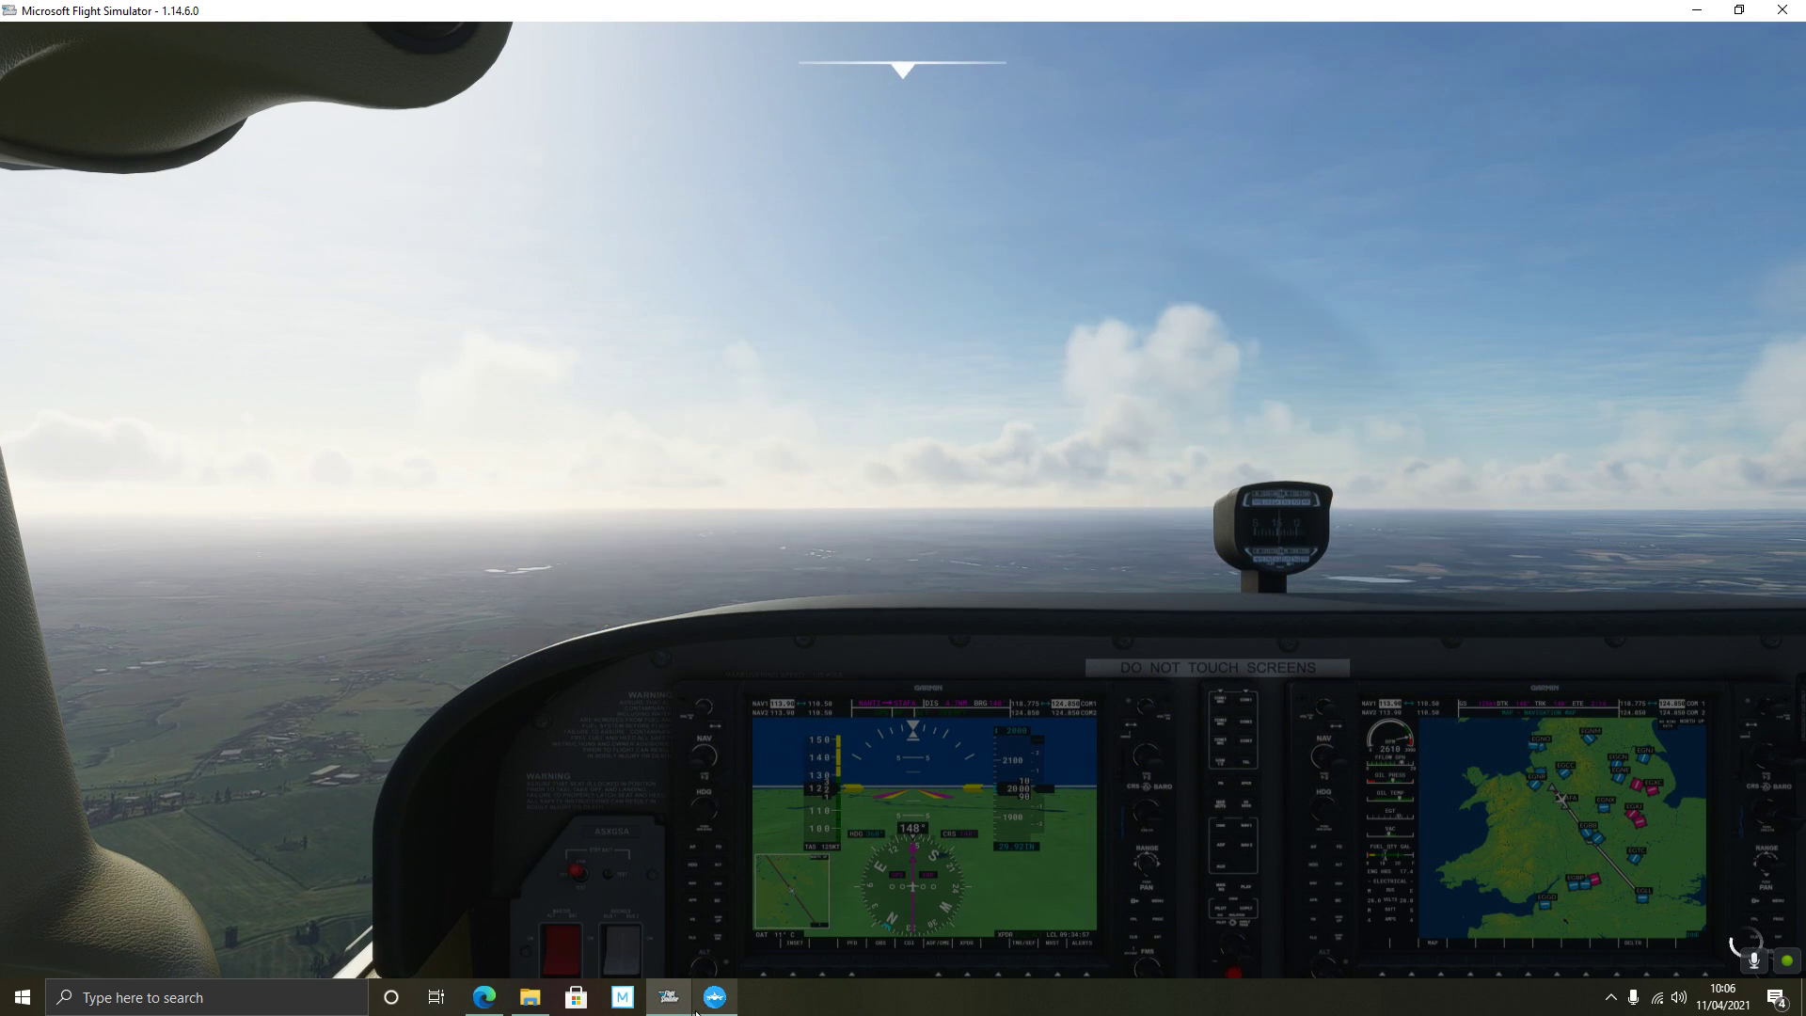
{"action": "left_click", "coordinate": [712, 999]}
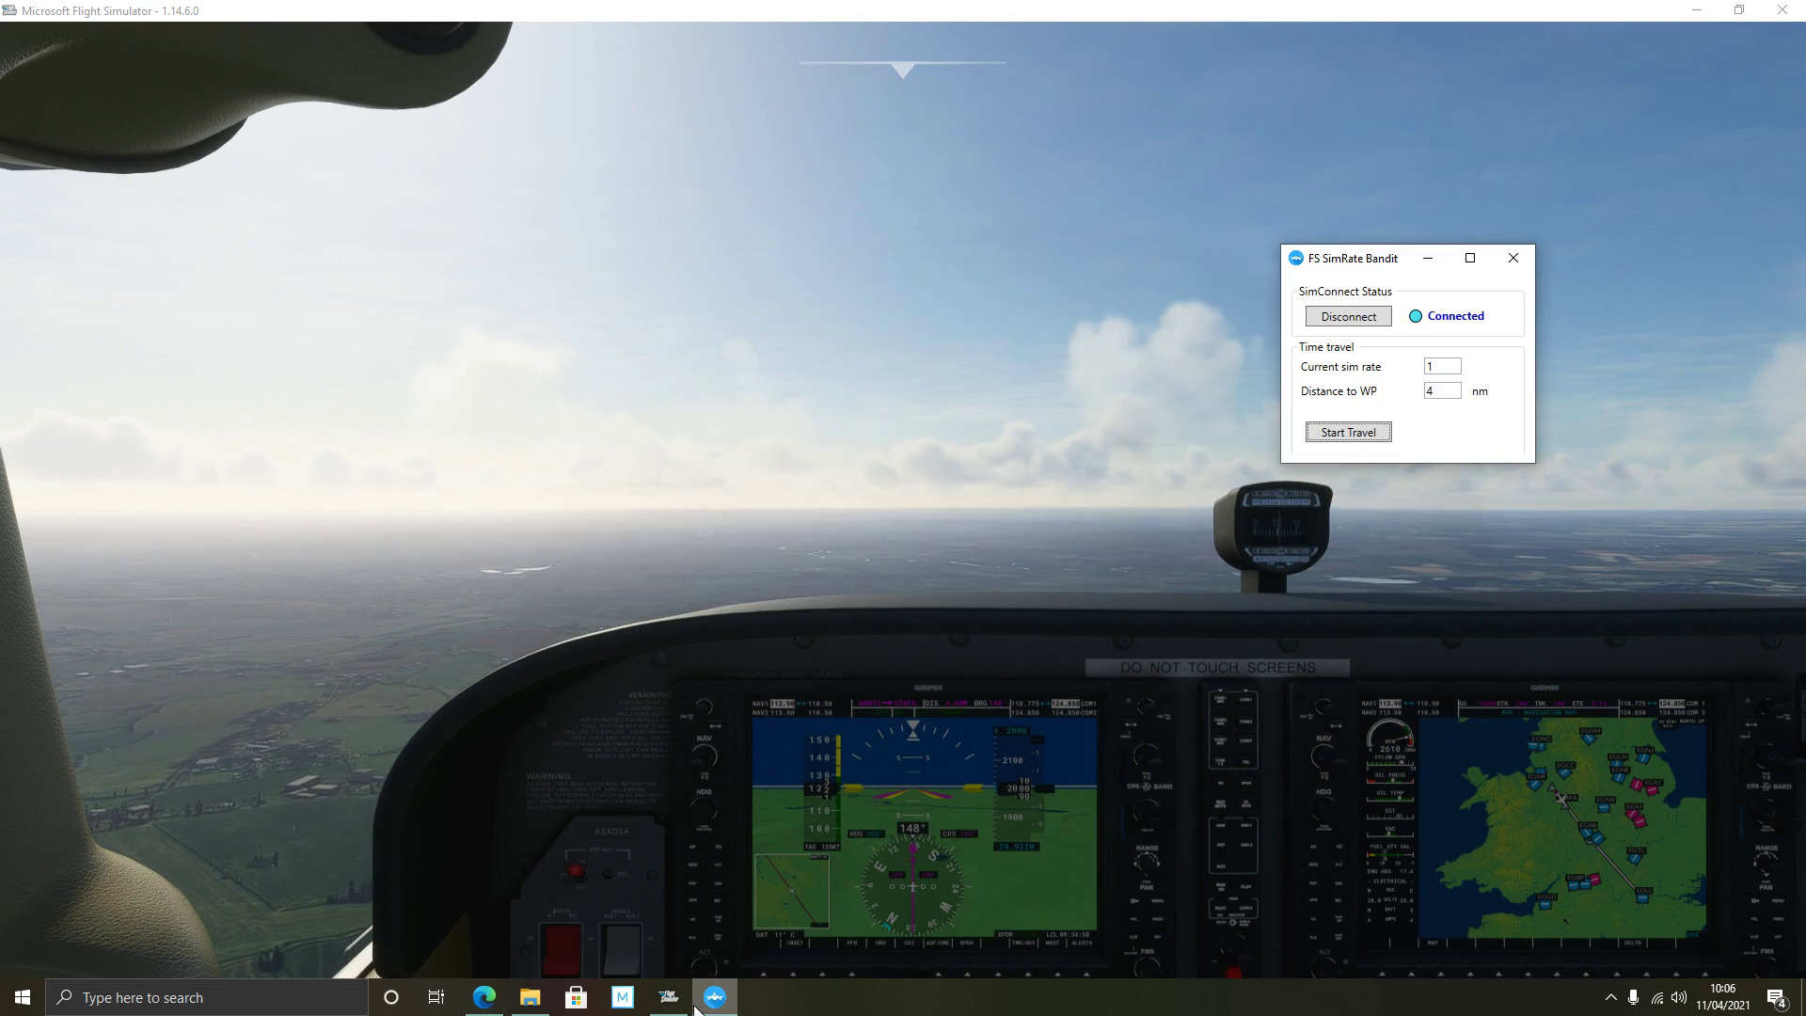
{"action": "left_click", "coordinate": [712, 1002]}
{"action": "left_click", "coordinate": [712, 1002]}
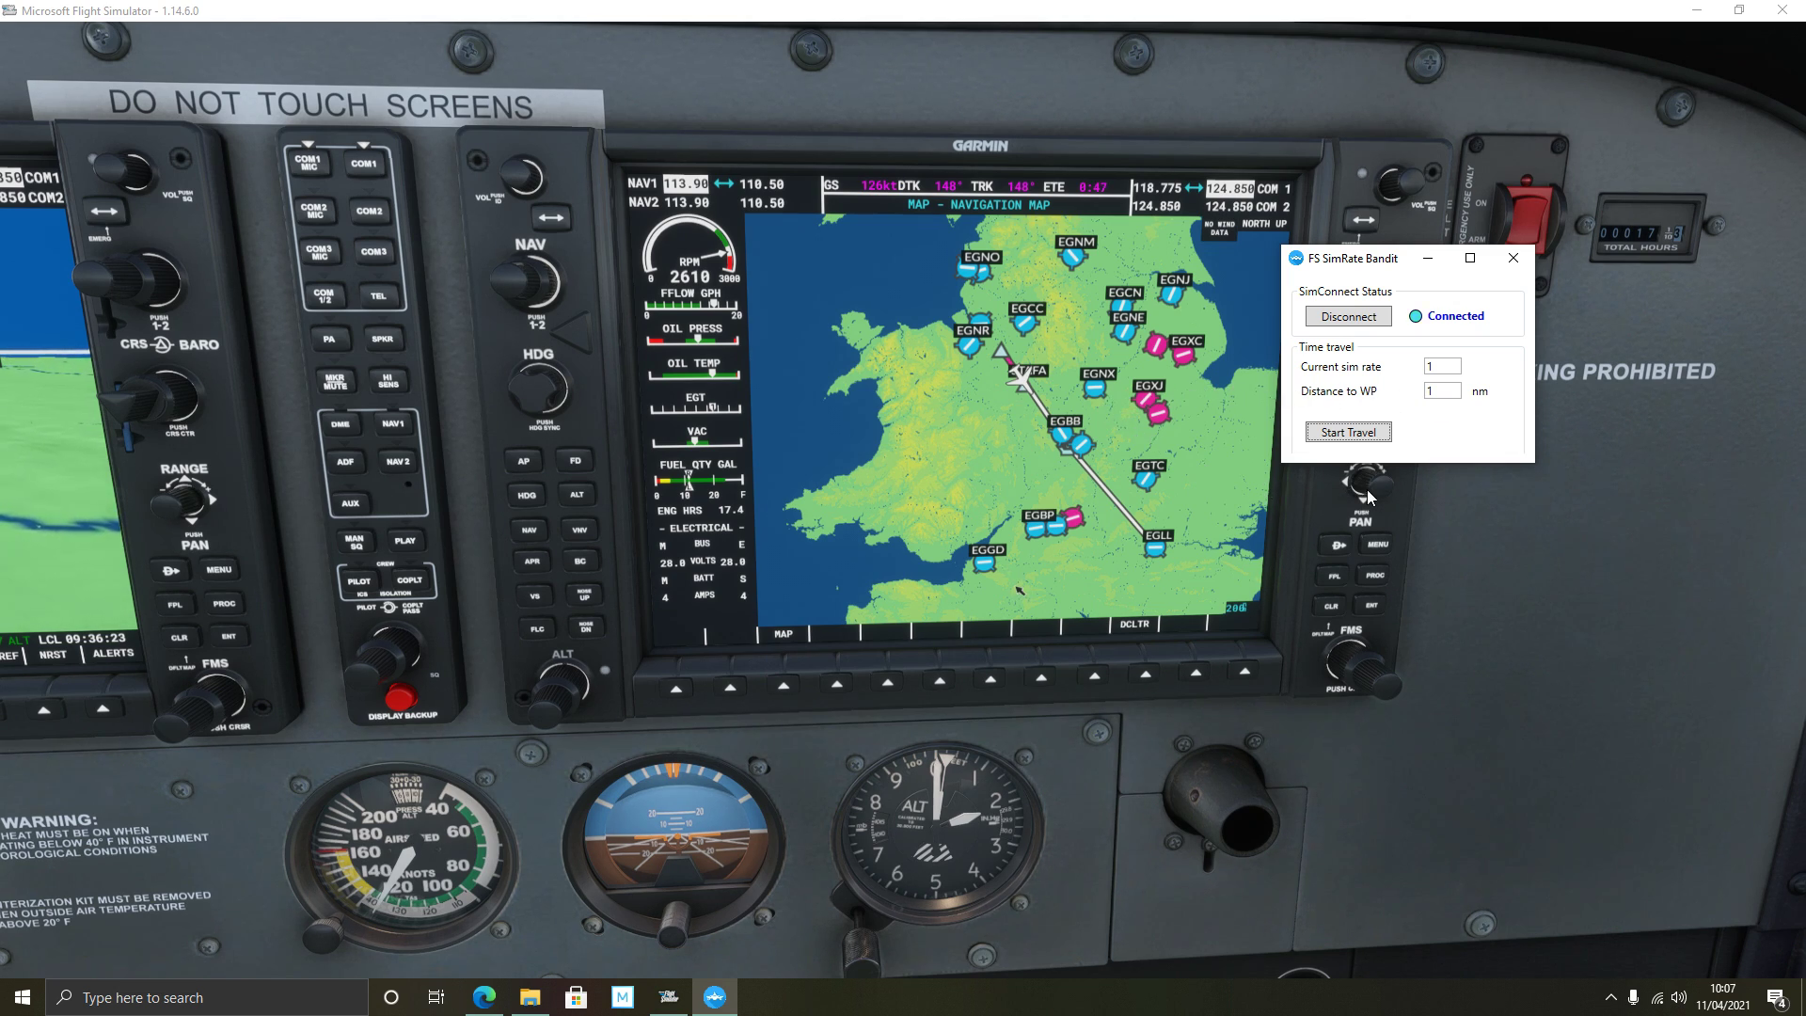
Zoom in the navigation map on the multifunction display and bring the FS SimRate Bandit window back over the simulator.
{"action": "left_click", "coordinate": [1471, 510]}
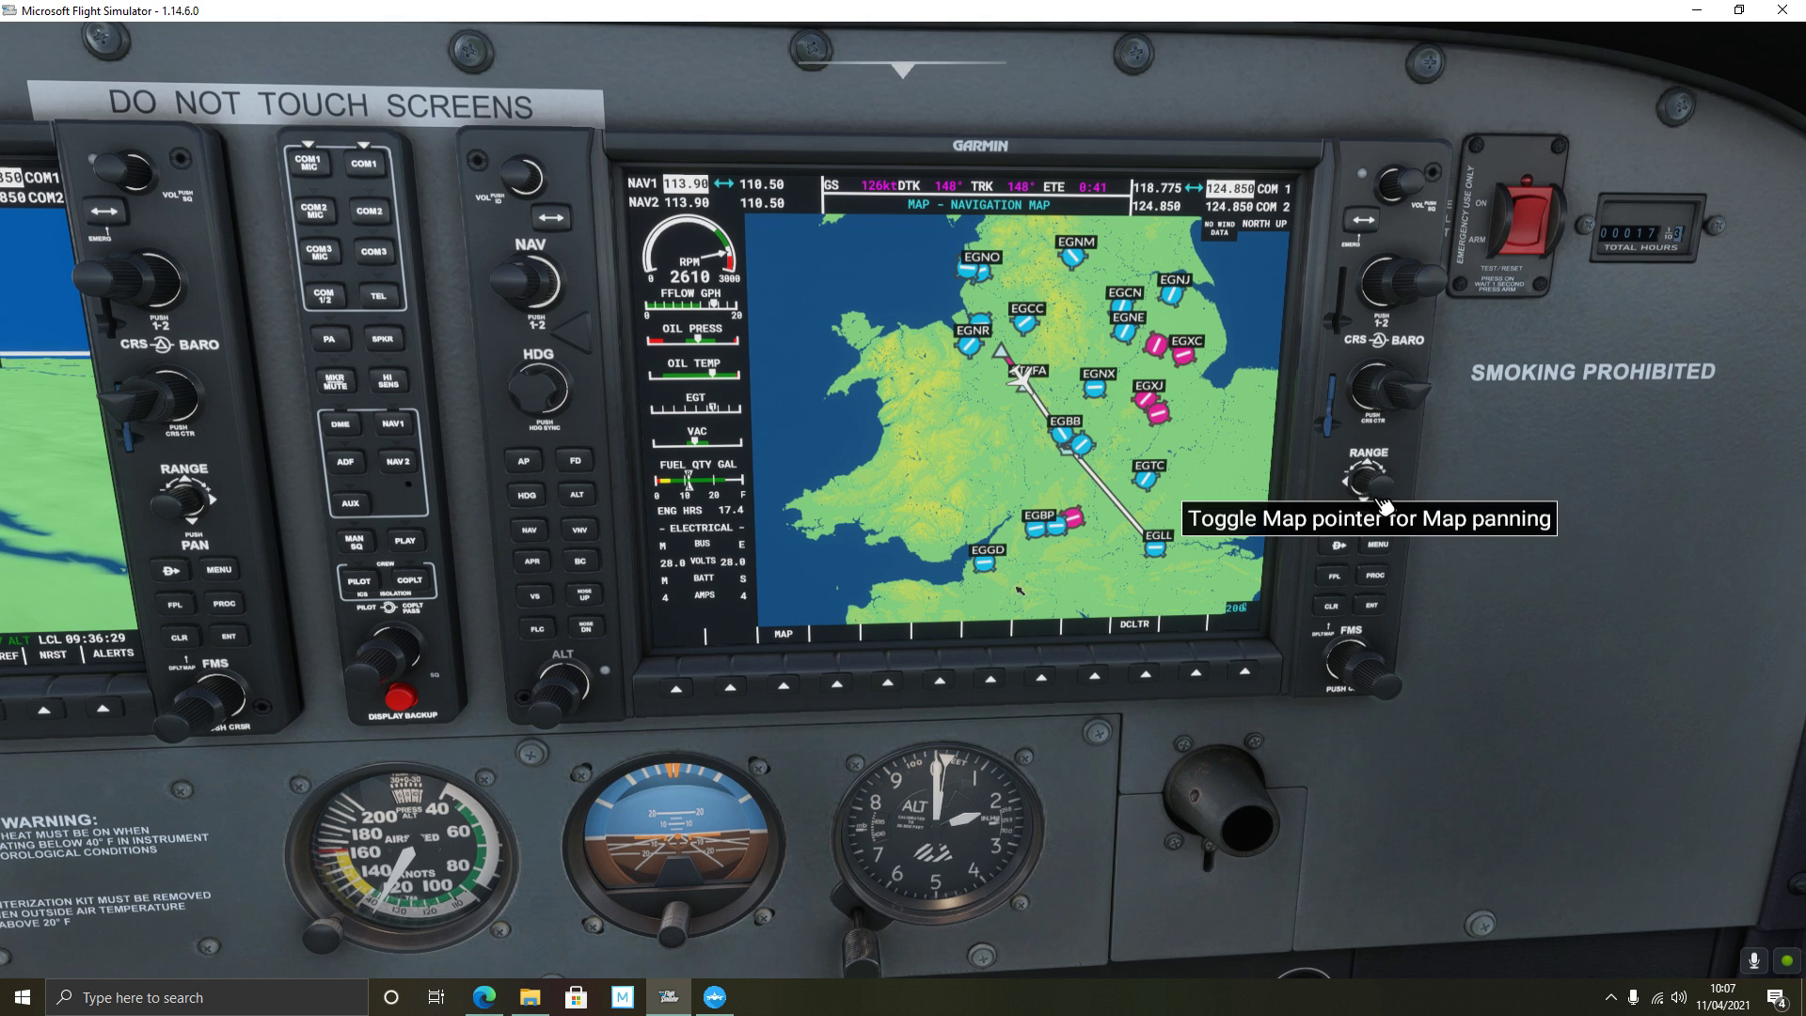
{"action": "scroll", "coordinate": [1373, 498], "scroll_direction": "down", "scroll_amount": 1}
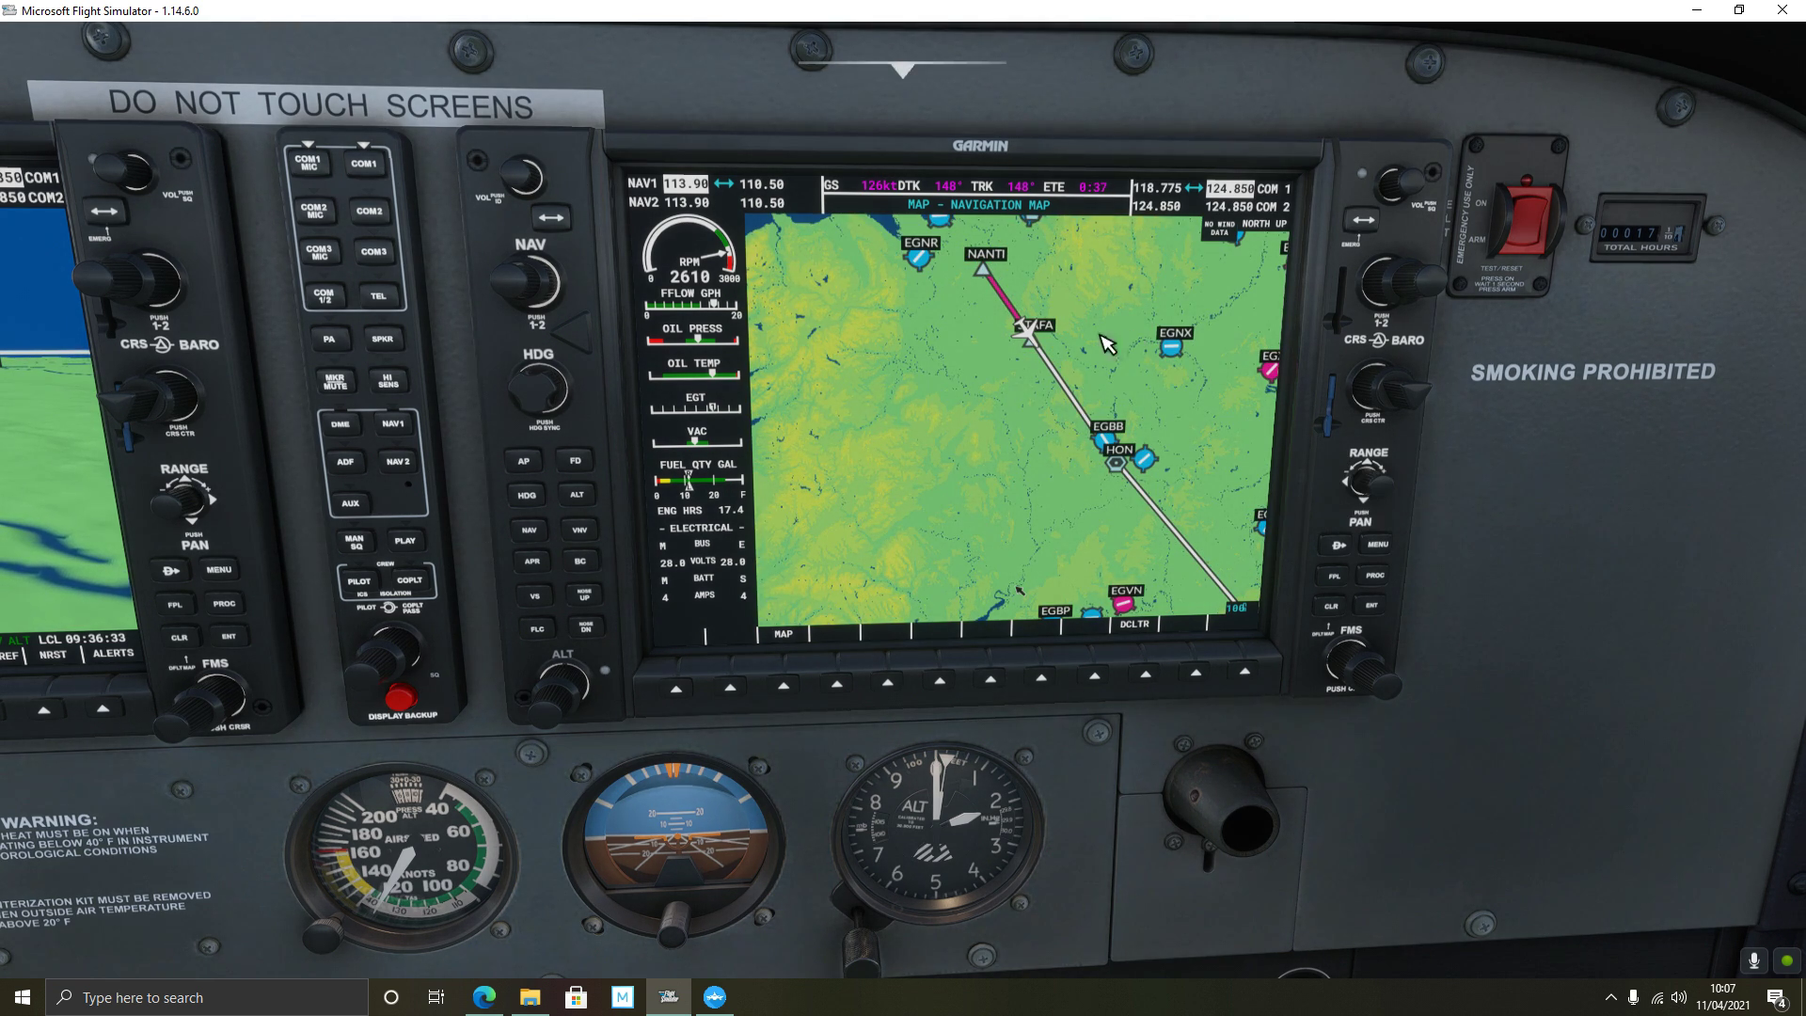
{"action": "left_click", "coordinate": [714, 997]}
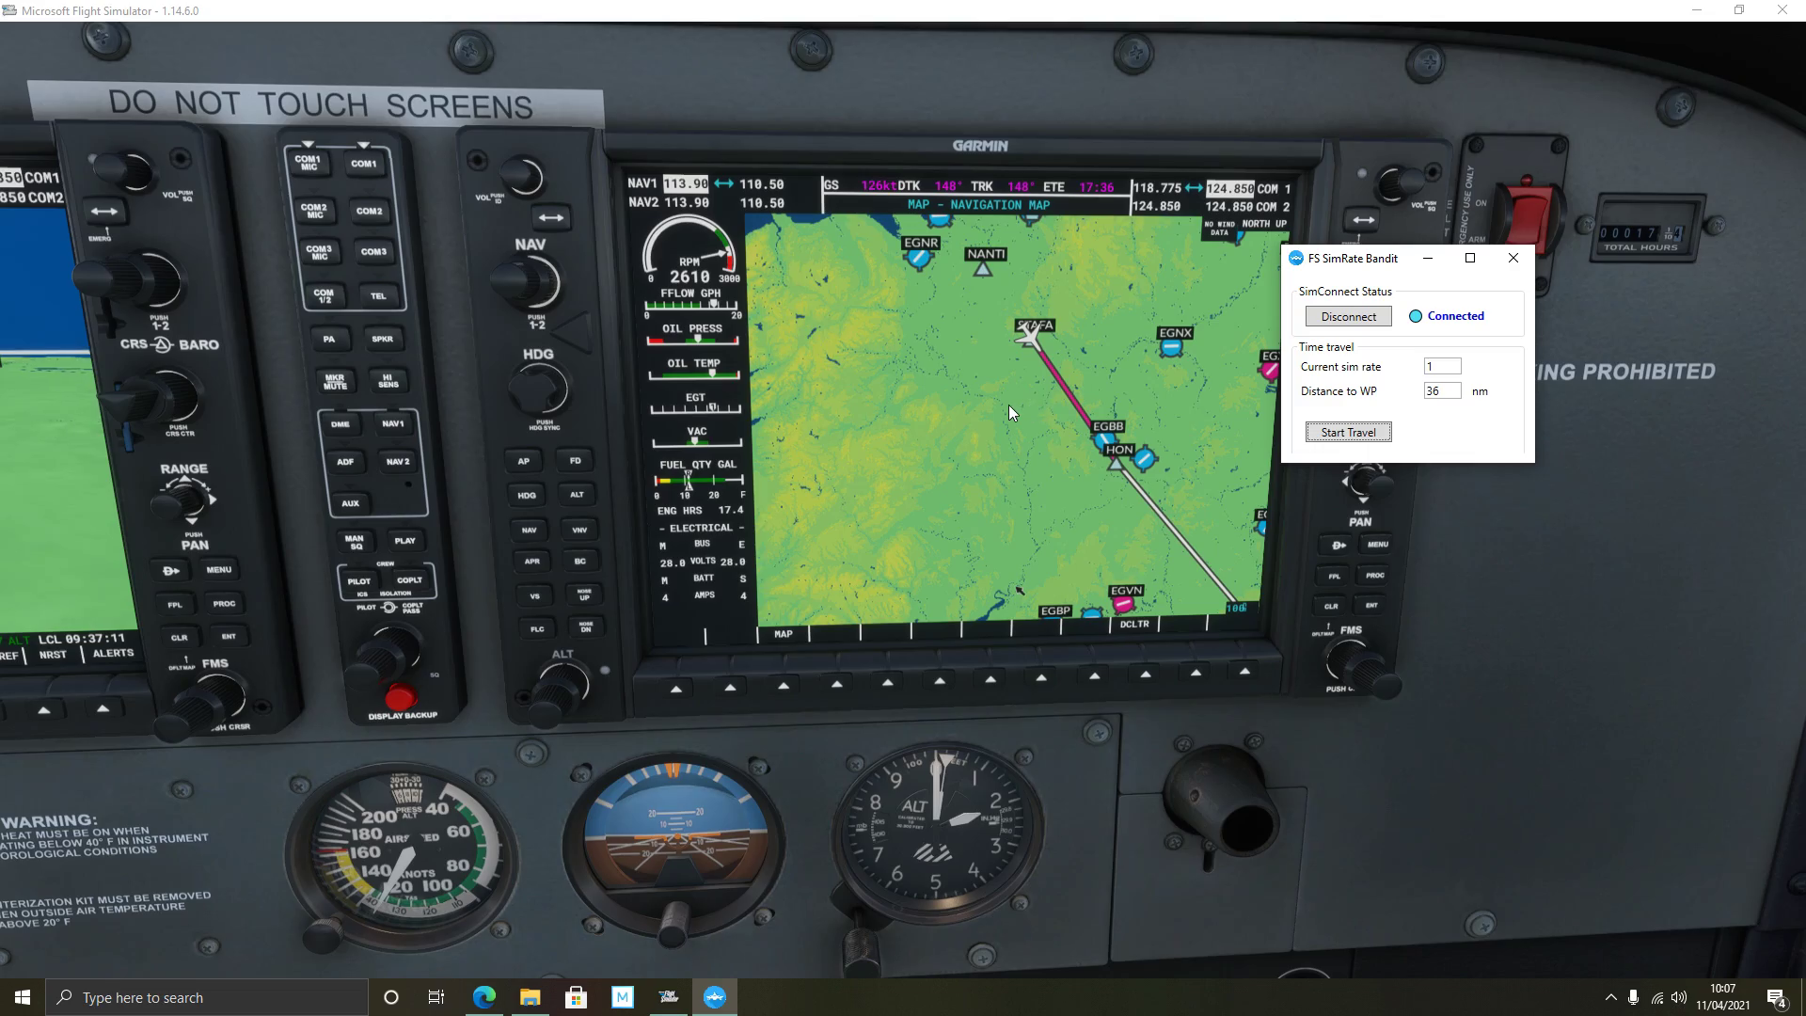
Pause the flight and switch to the GitHub page to read the README's Automatic SimRate section and its stop conditions.
{"action": "key", "text": "ctrl+space"}
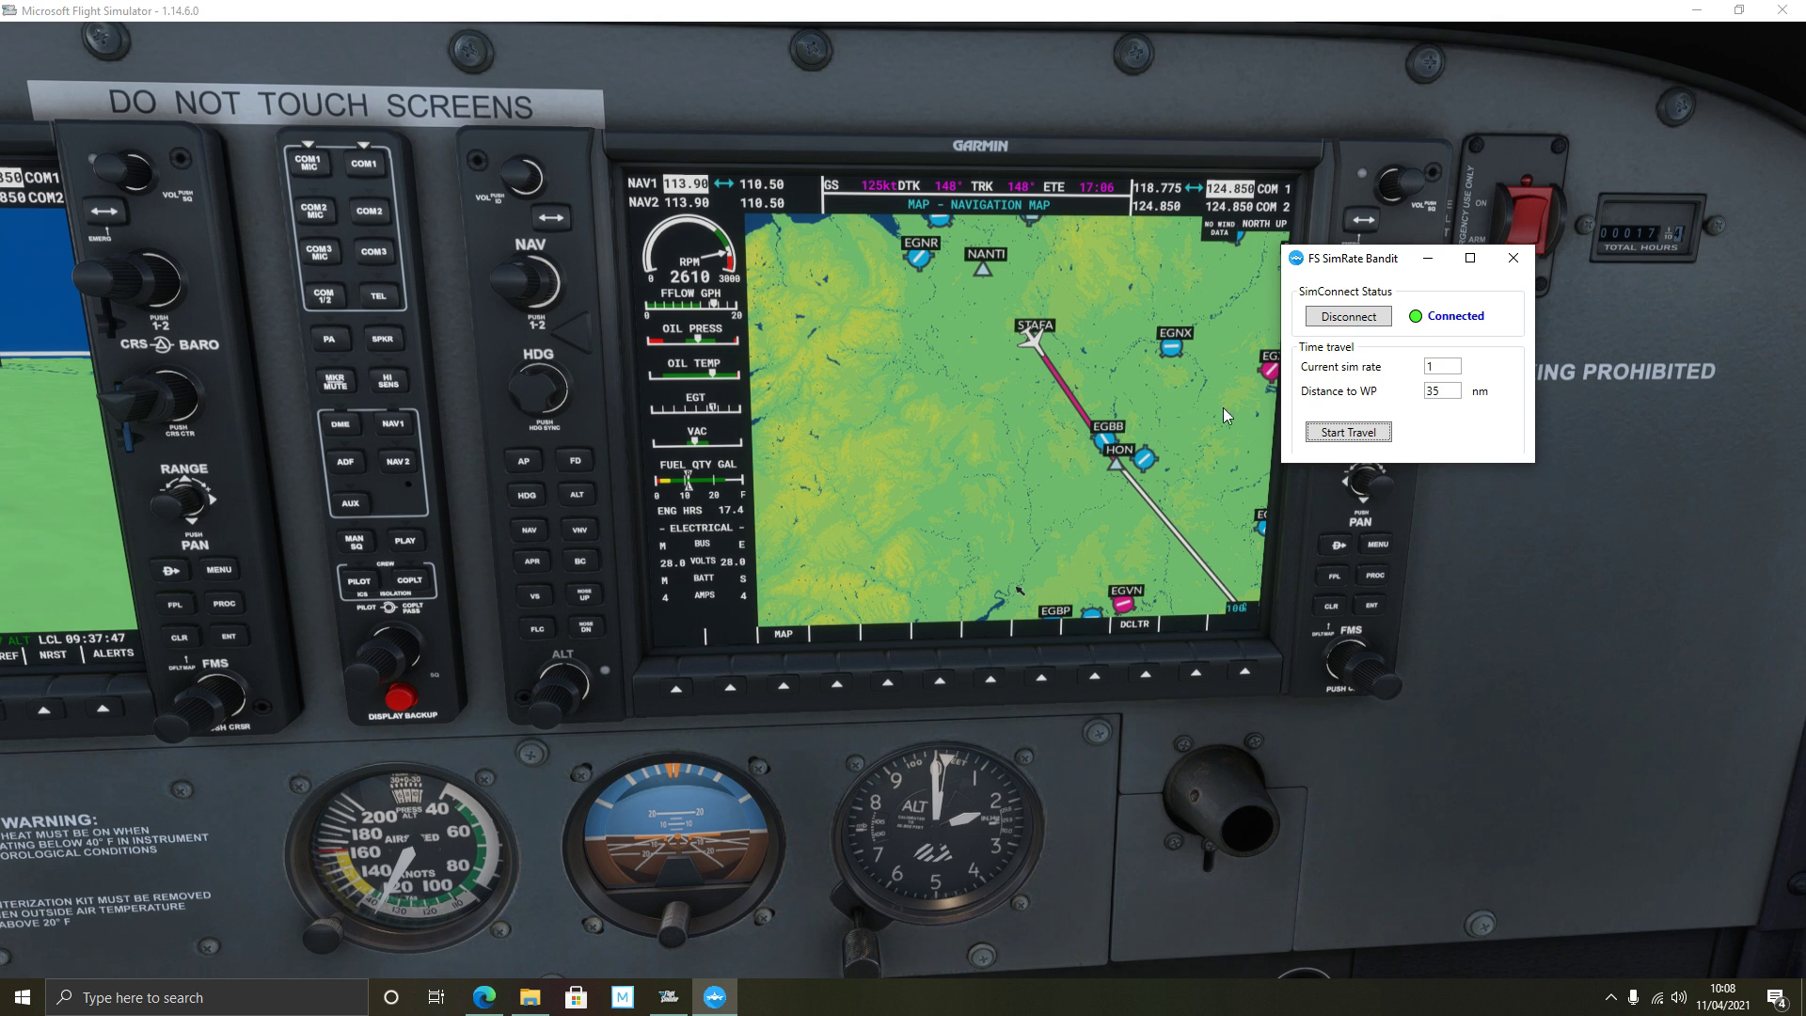
{"action": "left_click", "coordinate": [1056, 506]}
{"action": "key", "text": "Escape"}
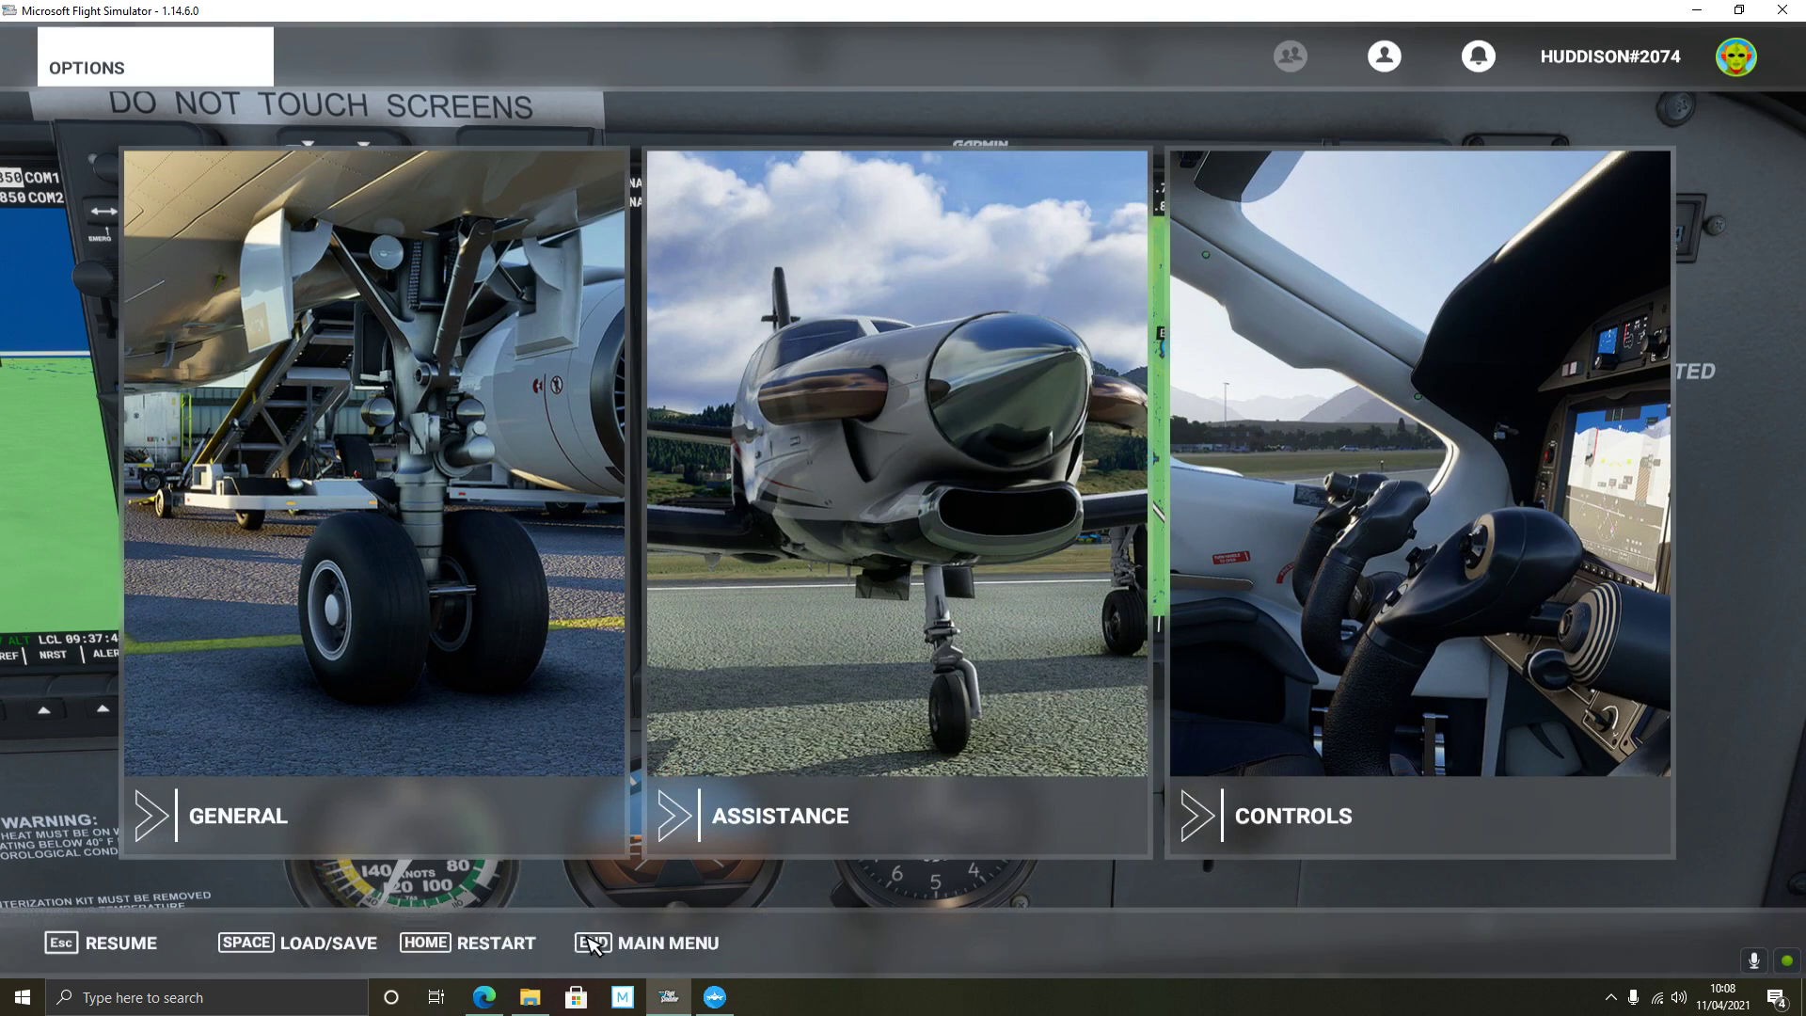
{"action": "left_click", "coordinate": [483, 997]}
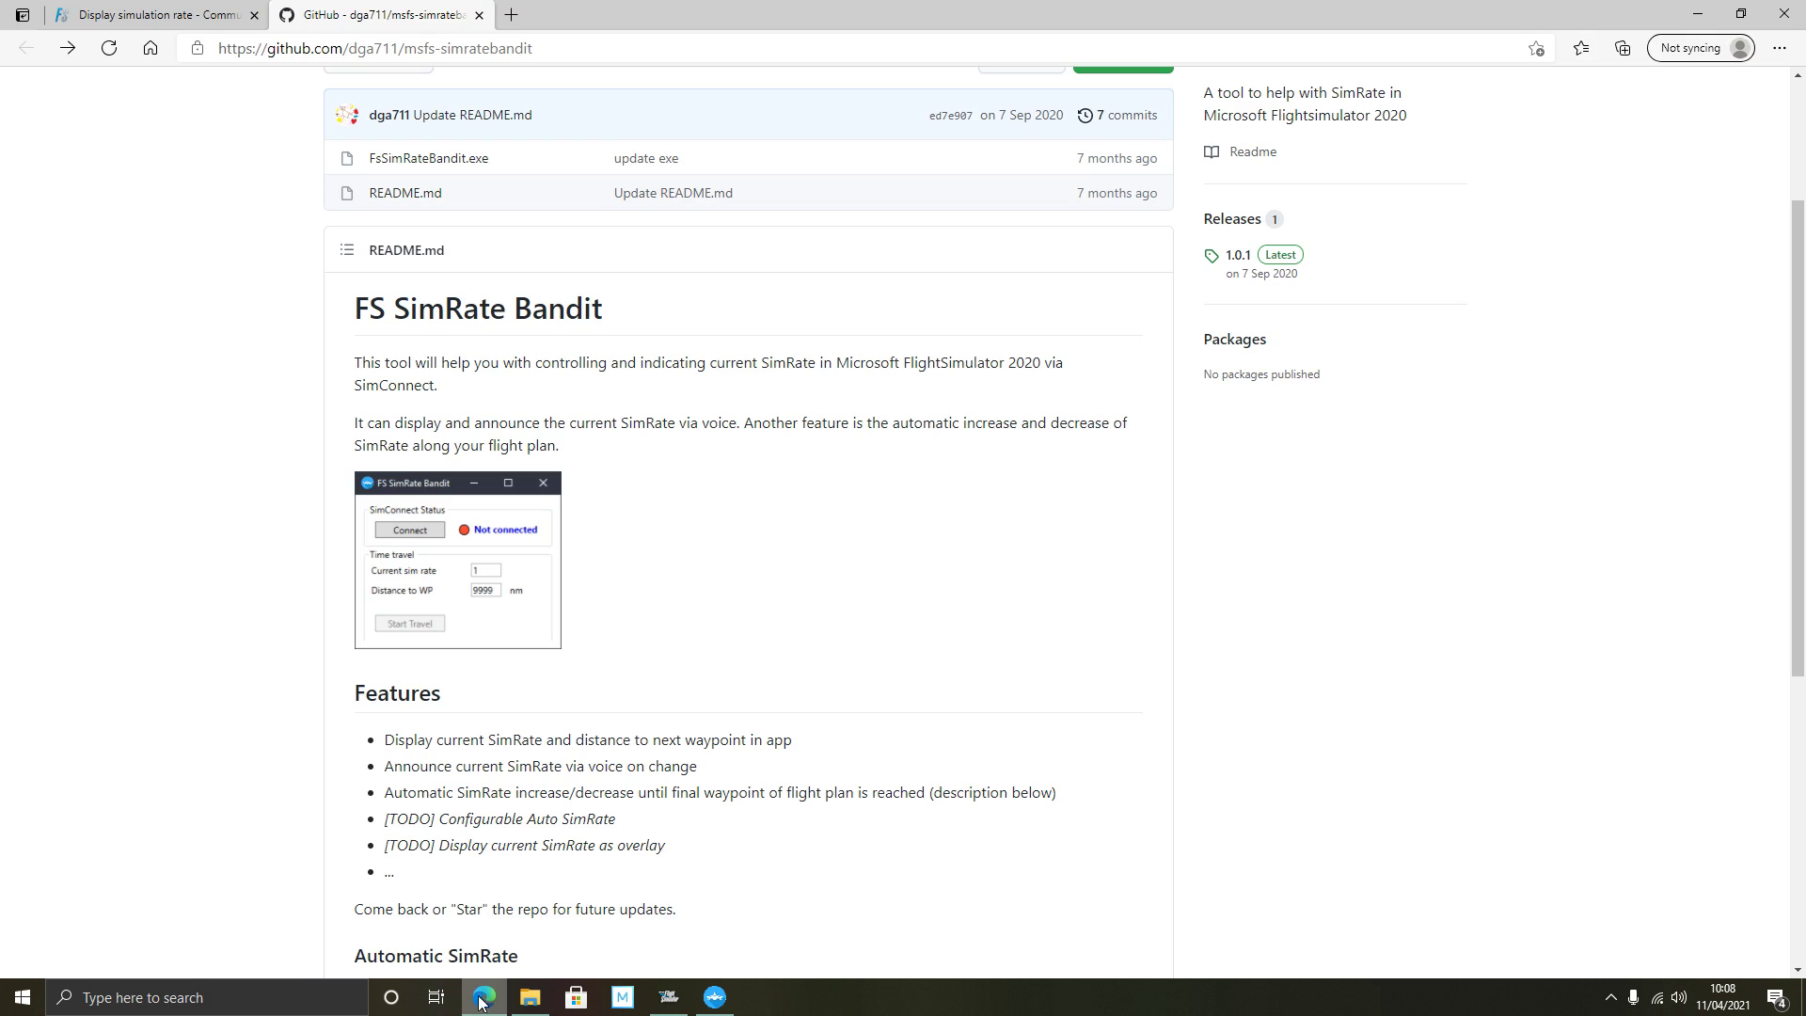
{"action": "scroll", "coordinate": [573, 772], "scroll_direction": "down", "scroll_amount": 6}
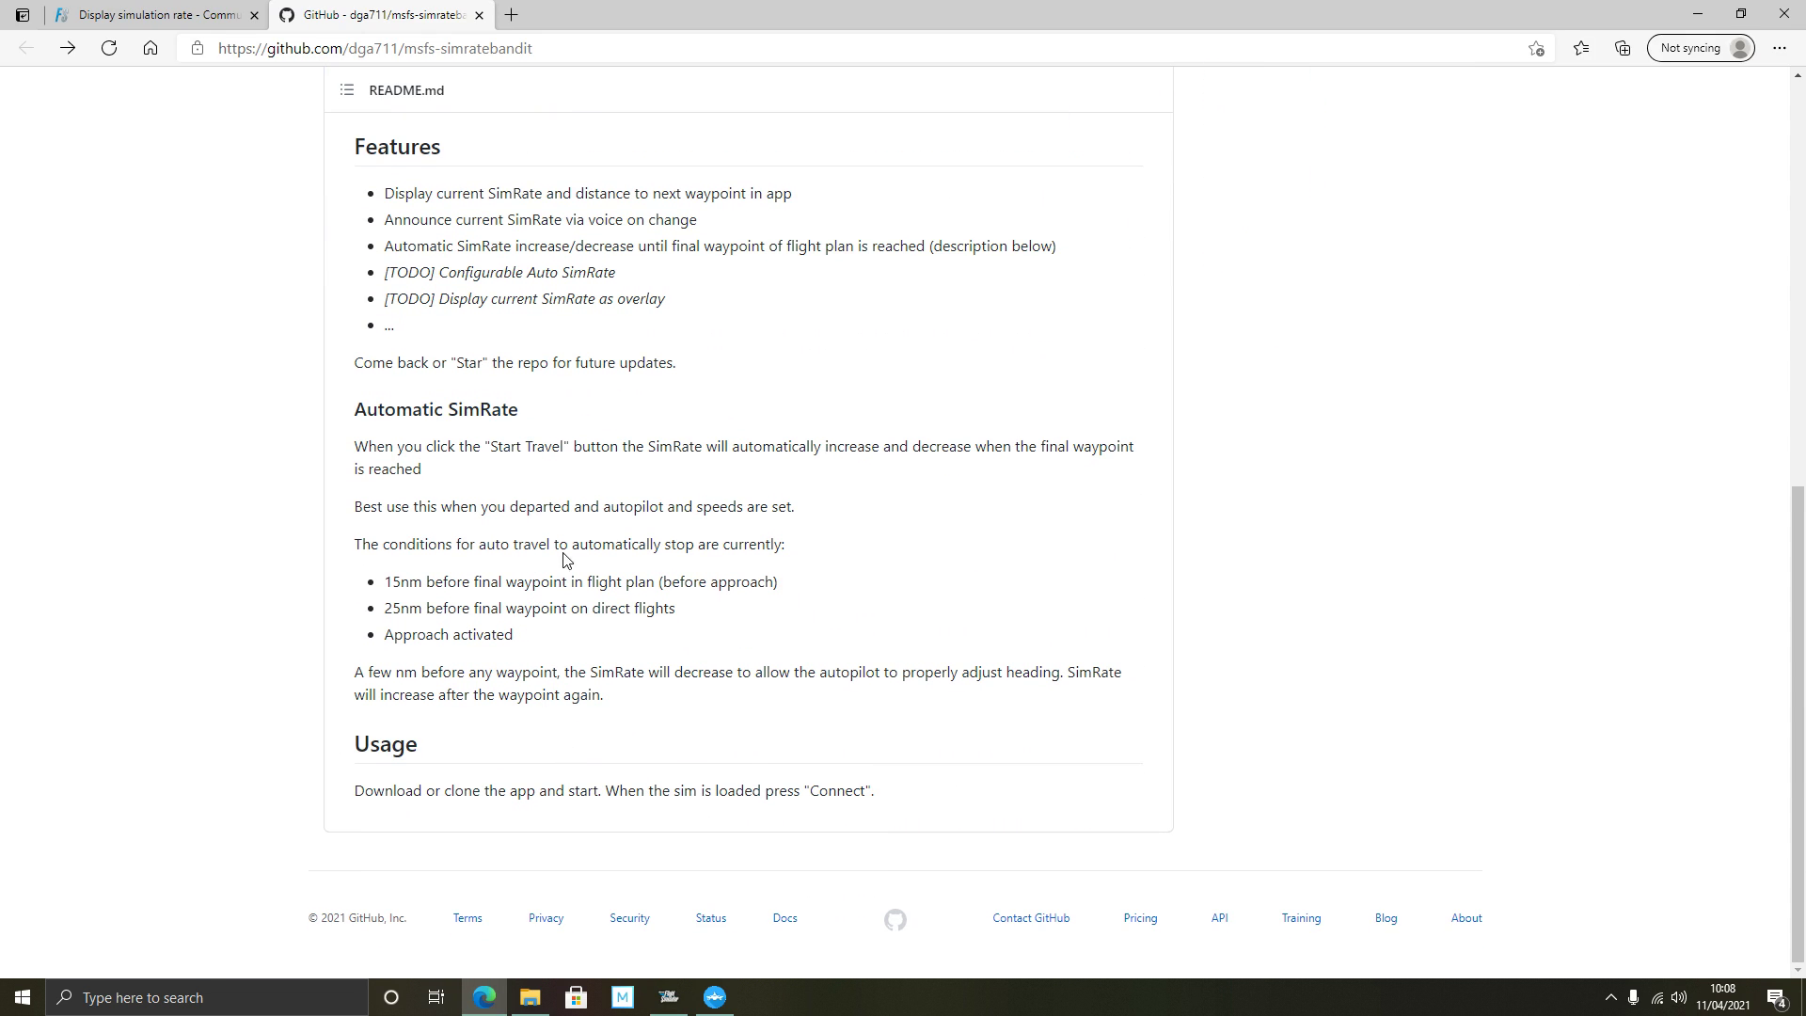
Switch back to Flight Simulator, resume the flight in the pilot view, and show FS SimRate Bandit over the cockpit.
{"action": "left_click", "coordinate": [714, 997]}
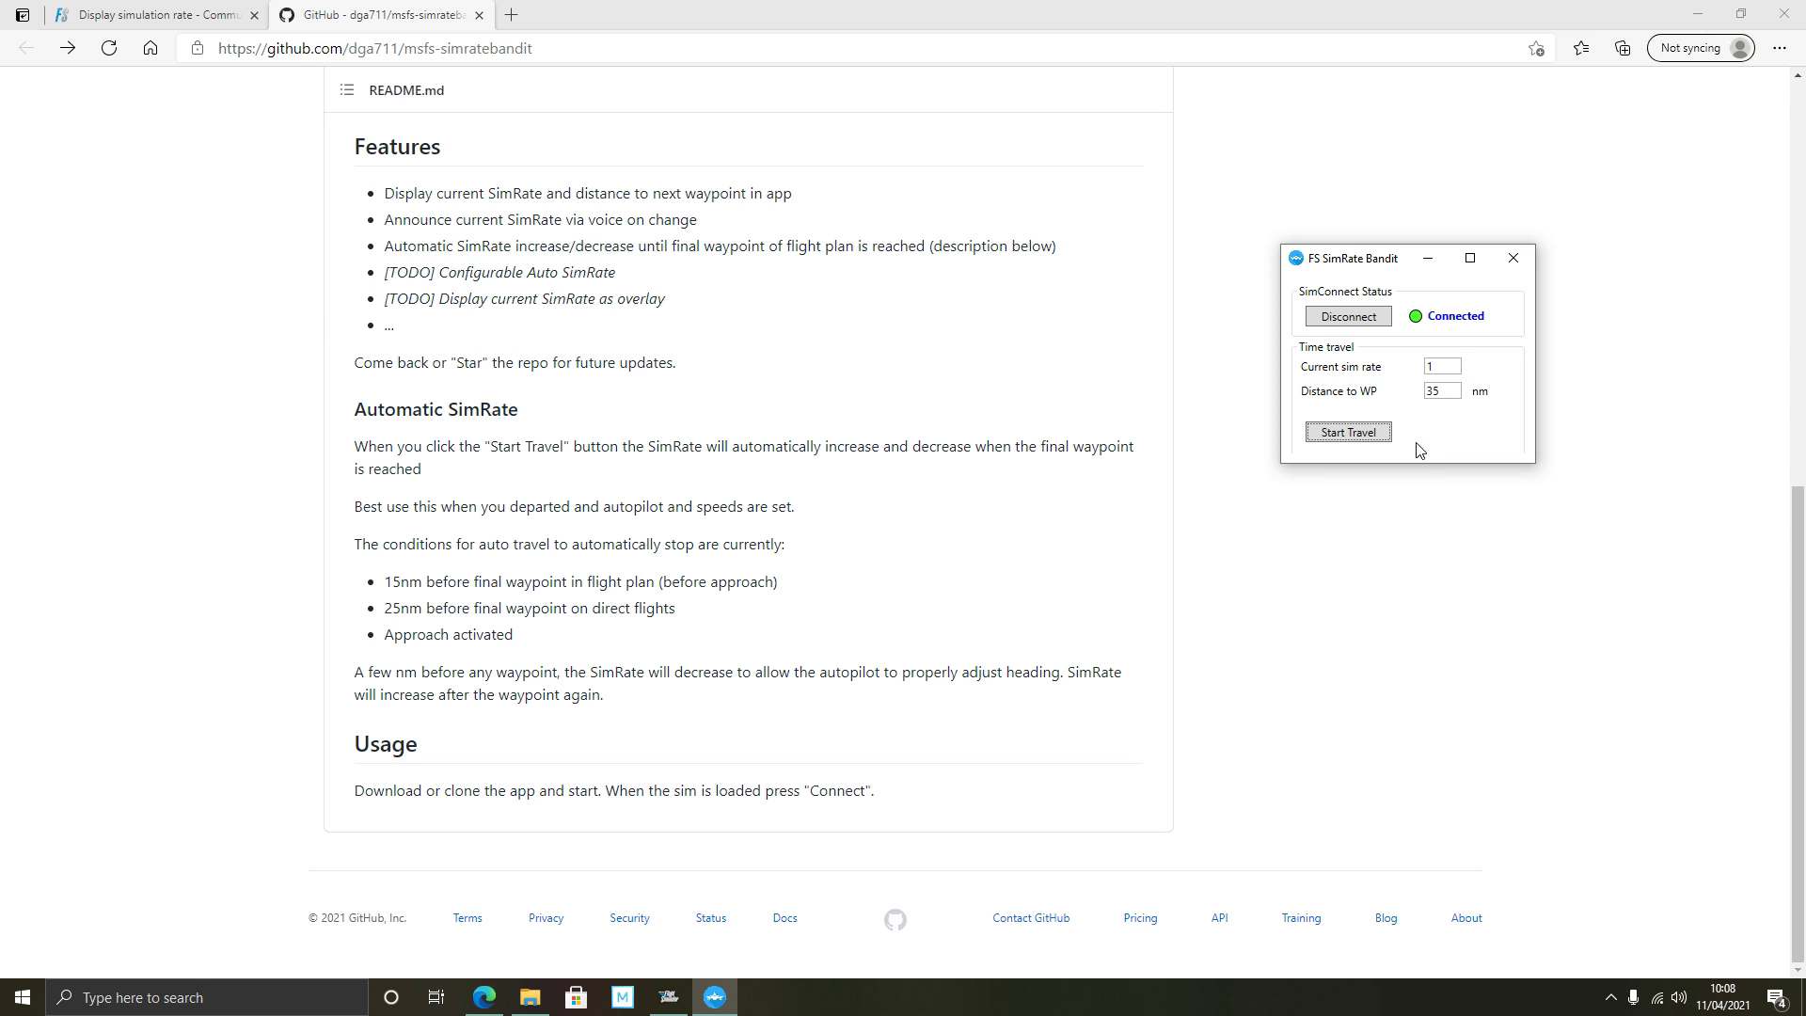
{"action": "left_click", "coordinate": [668, 997]}
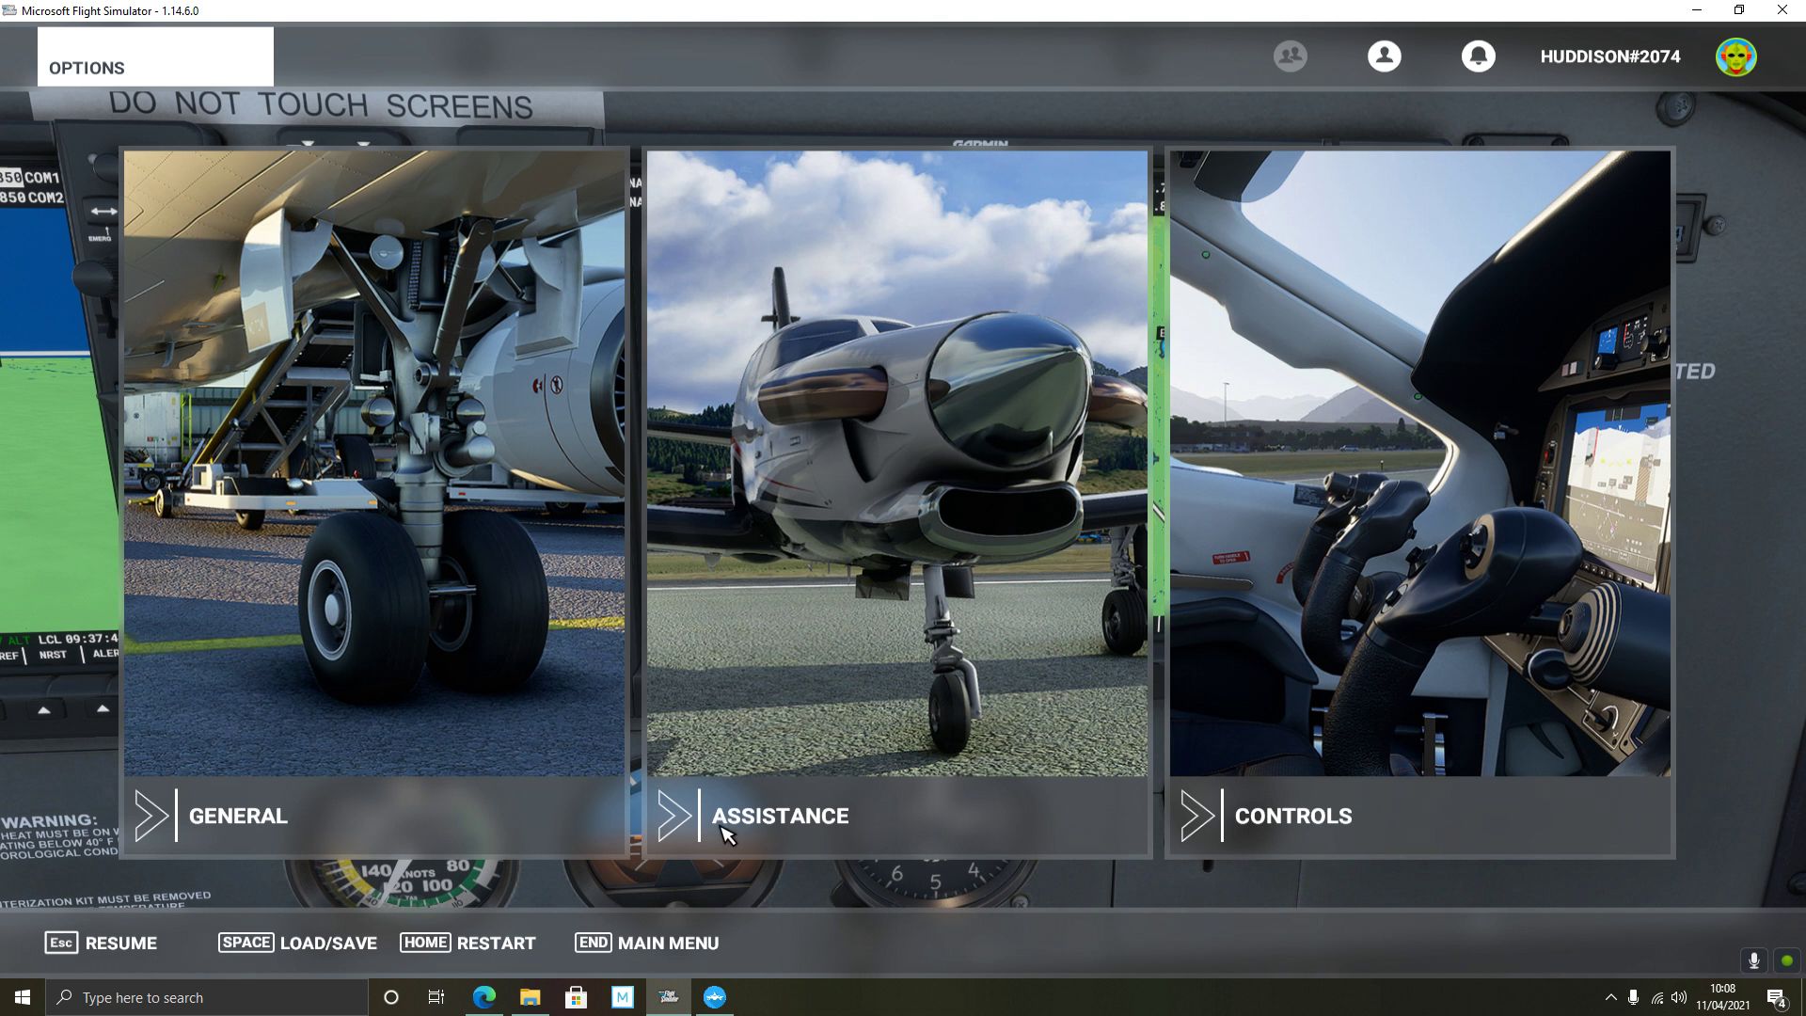
{"action": "left_click", "coordinate": [103, 942]}
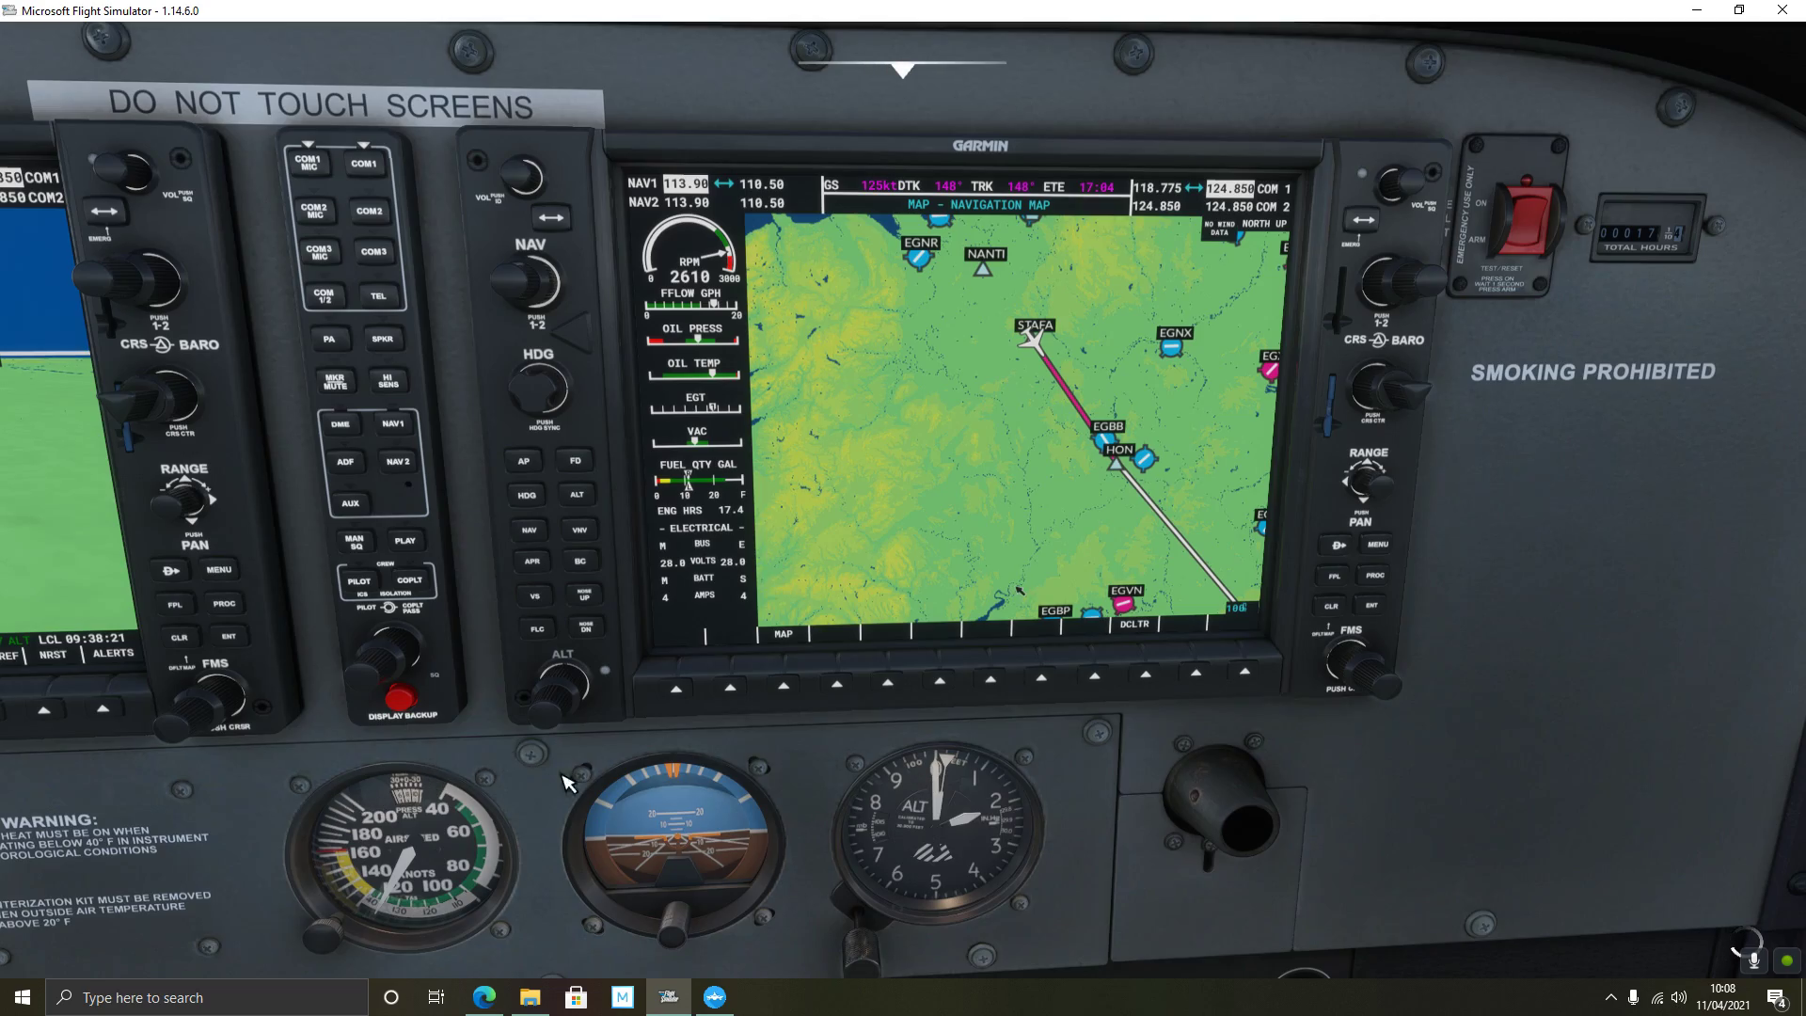
{"action": "key", "text": "ctrl+space"}
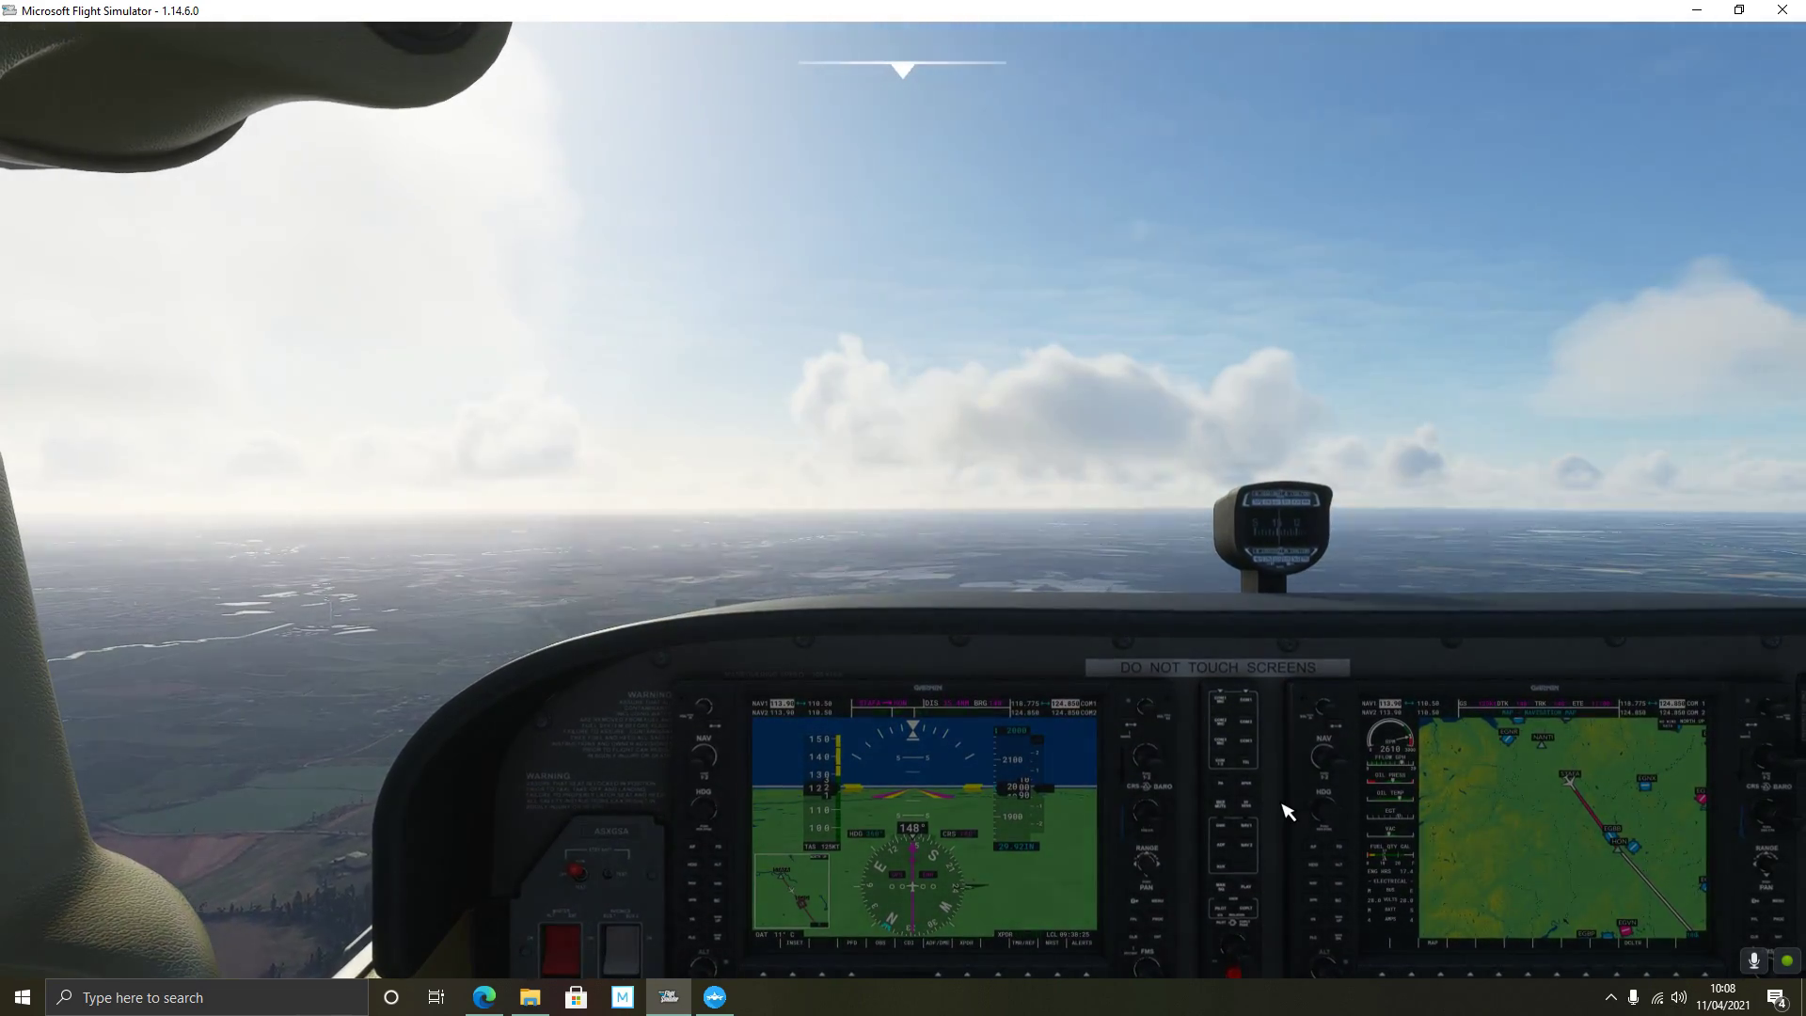
{"action": "left_click", "coordinate": [709, 1005]}
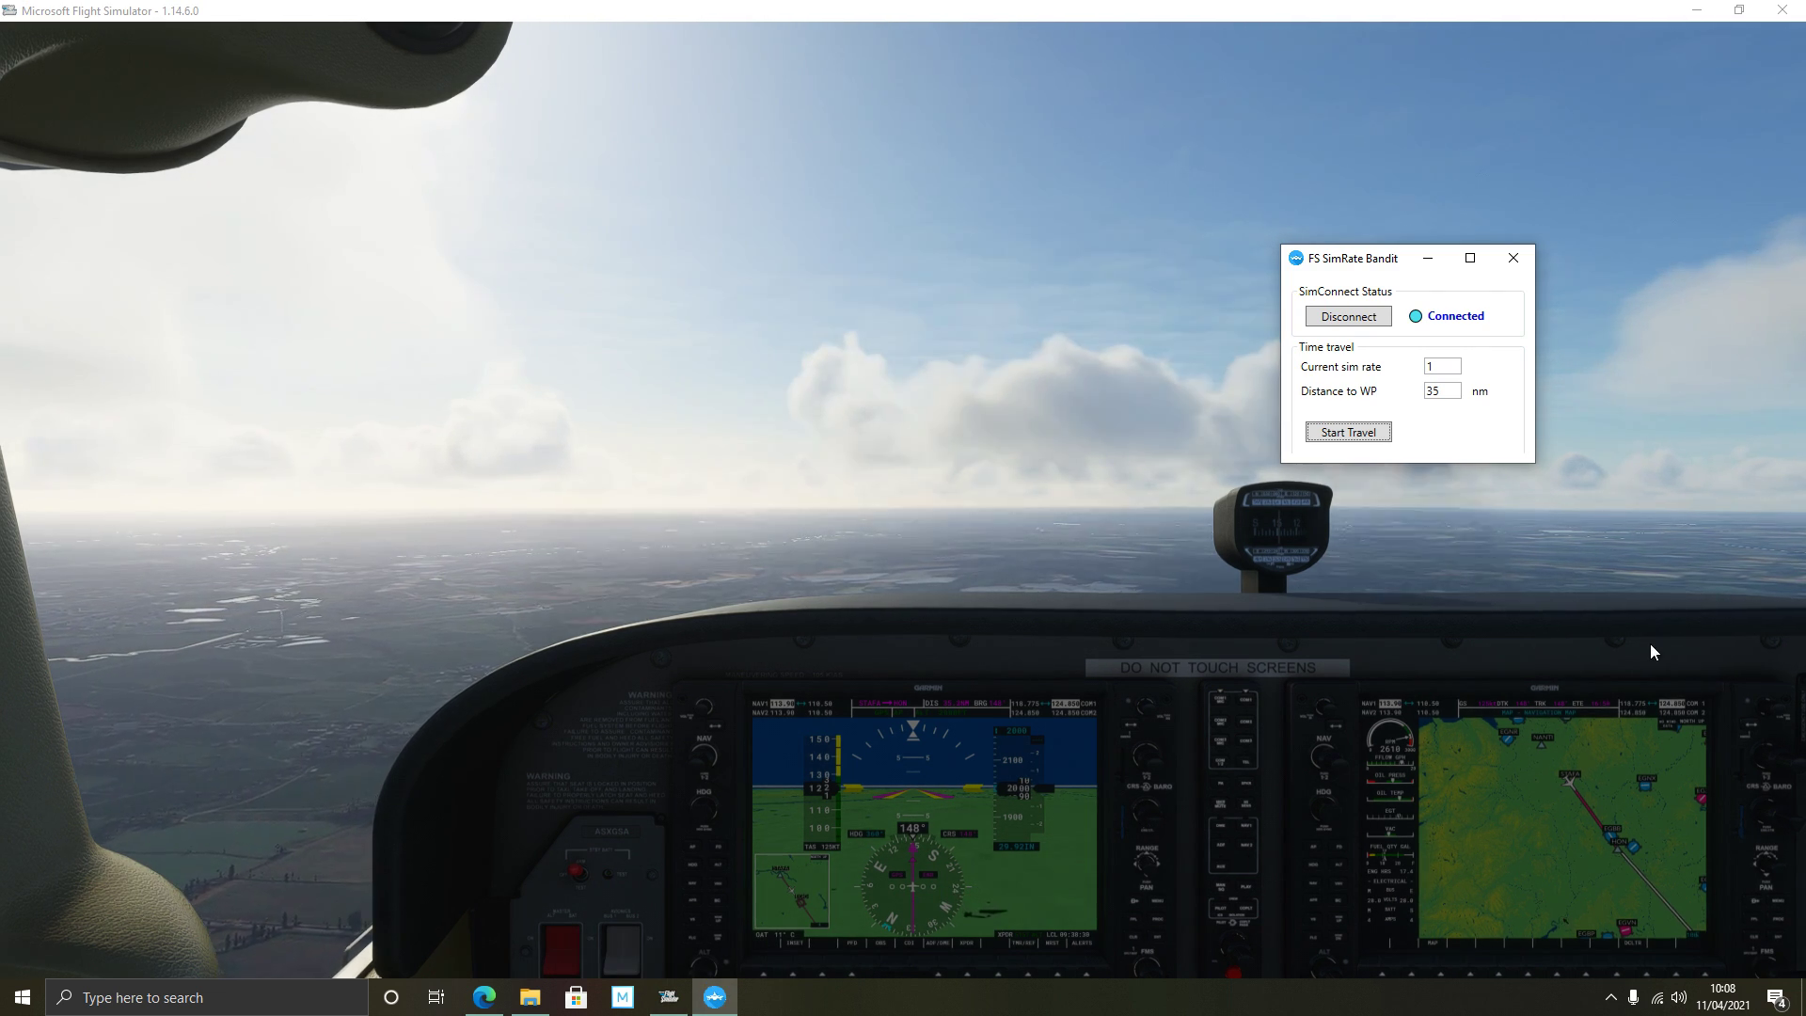
View the ground through the aircraft's side window and return to the pilot view.
{"action": "left_click", "coordinate": [1431, 391]}
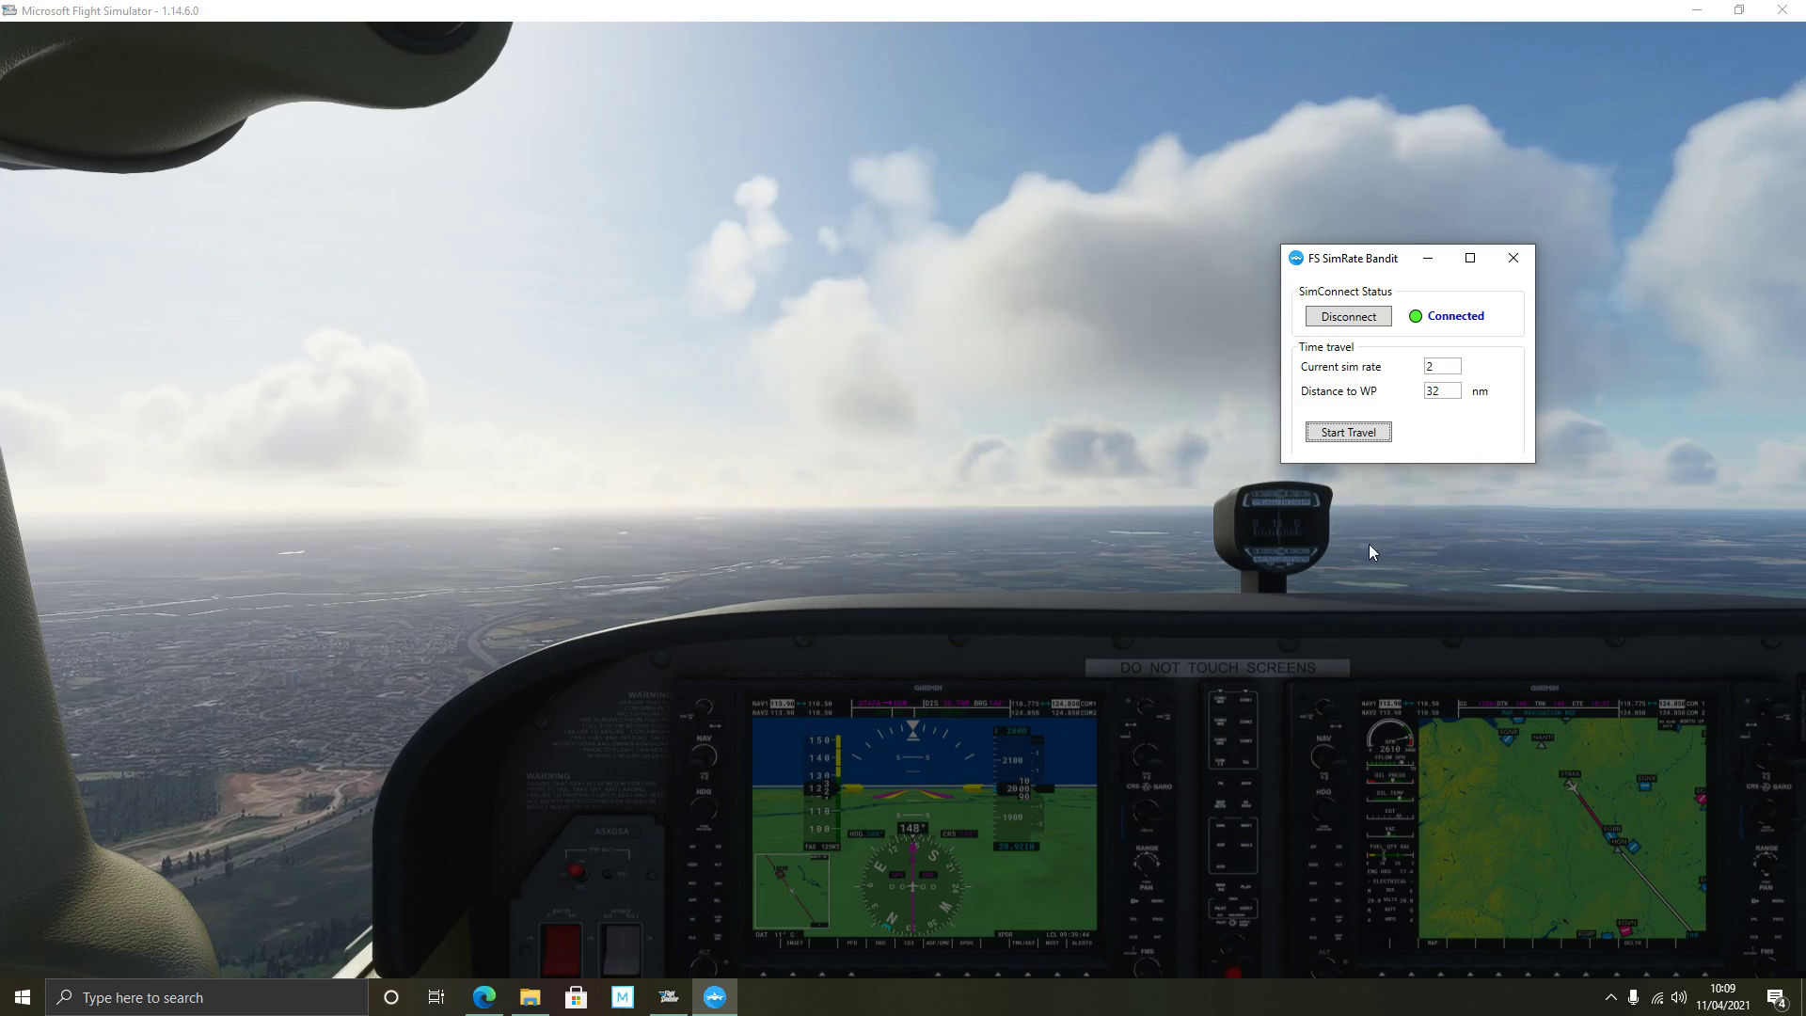
{"action": "key", "text": "alt+2"}
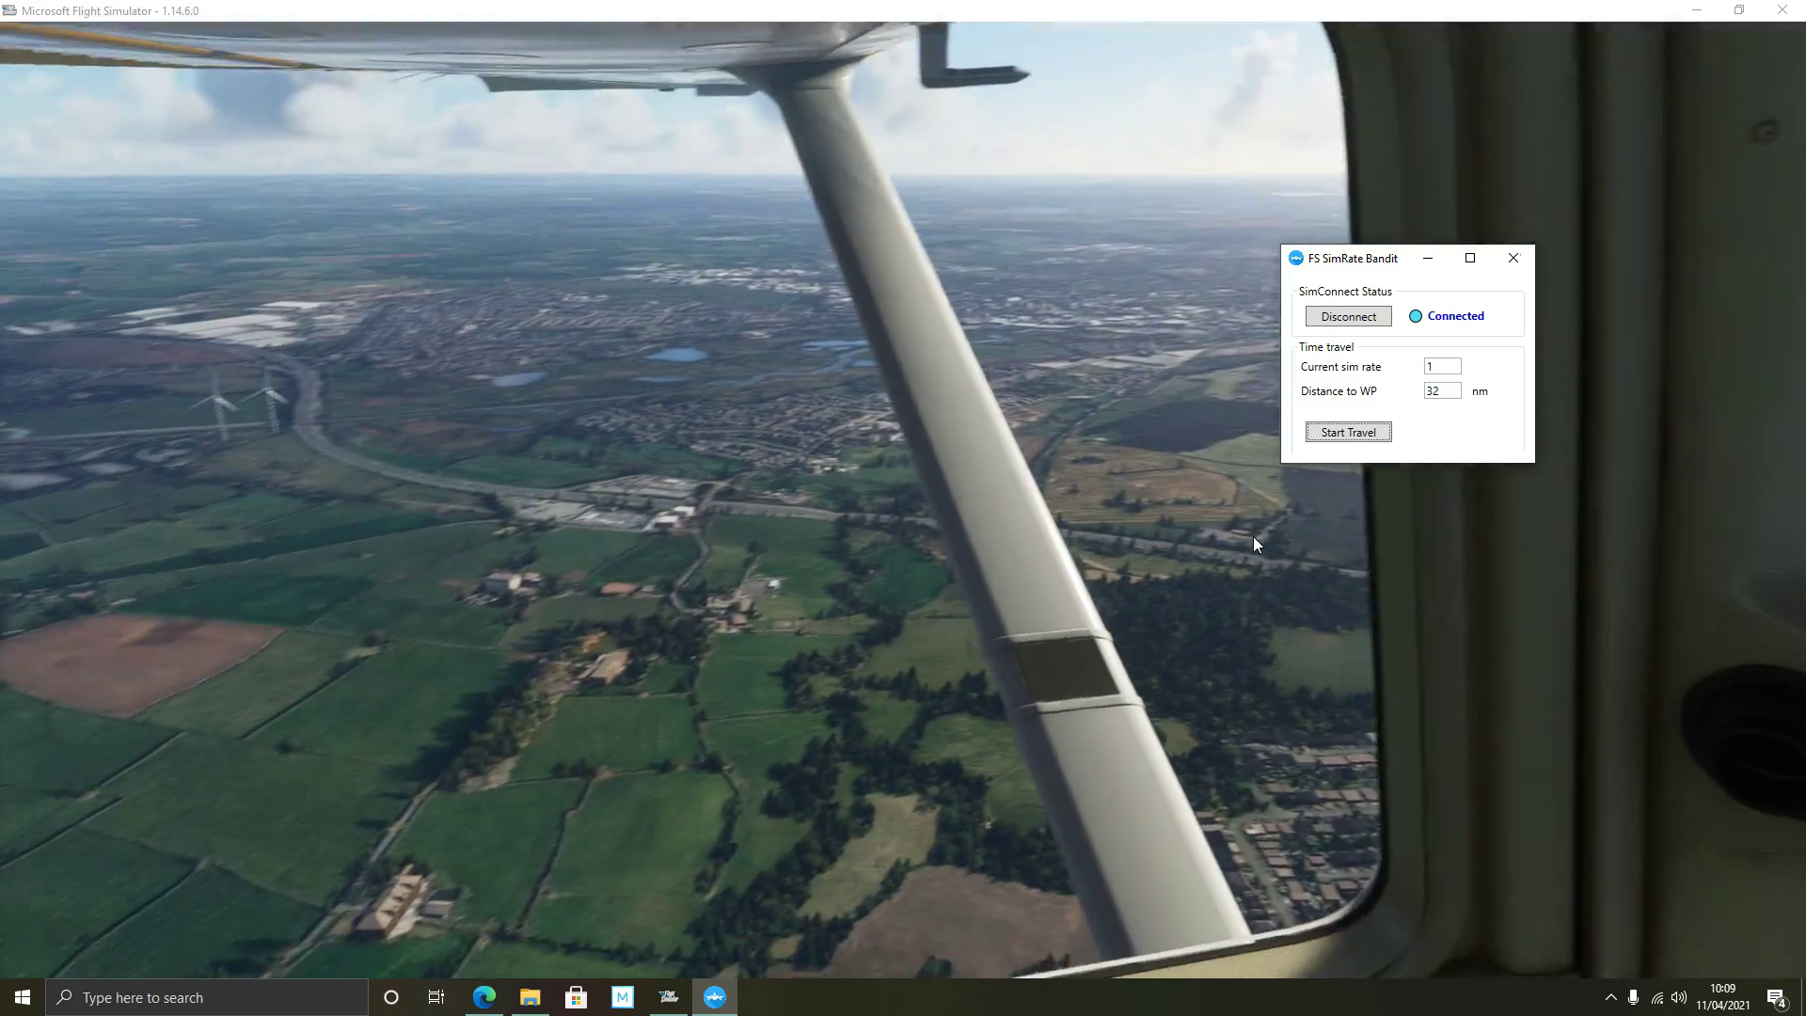
{"action": "key", "text": "alt+1"}
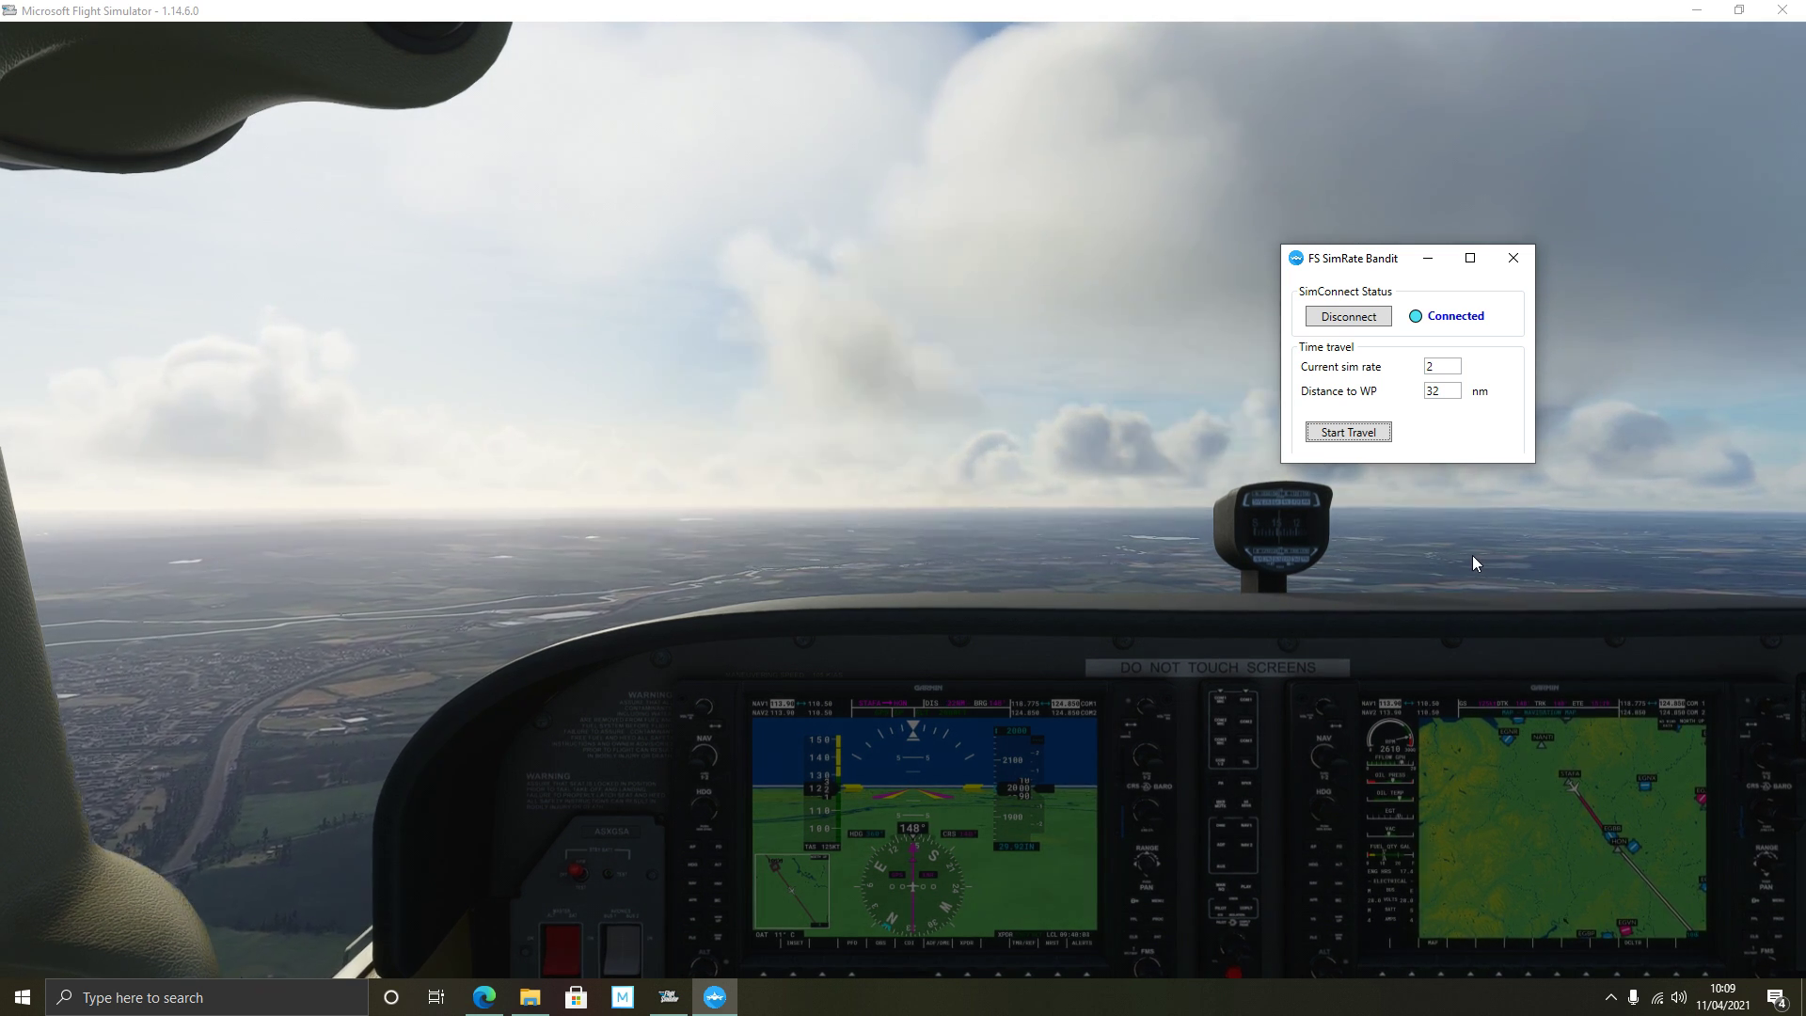
Raise the simulation rate stepwise to 4 and 8 with FS SimRate Bandit on screen.
{"action": "key", "text": "r"}
{"action": "key", "text": "equal"}
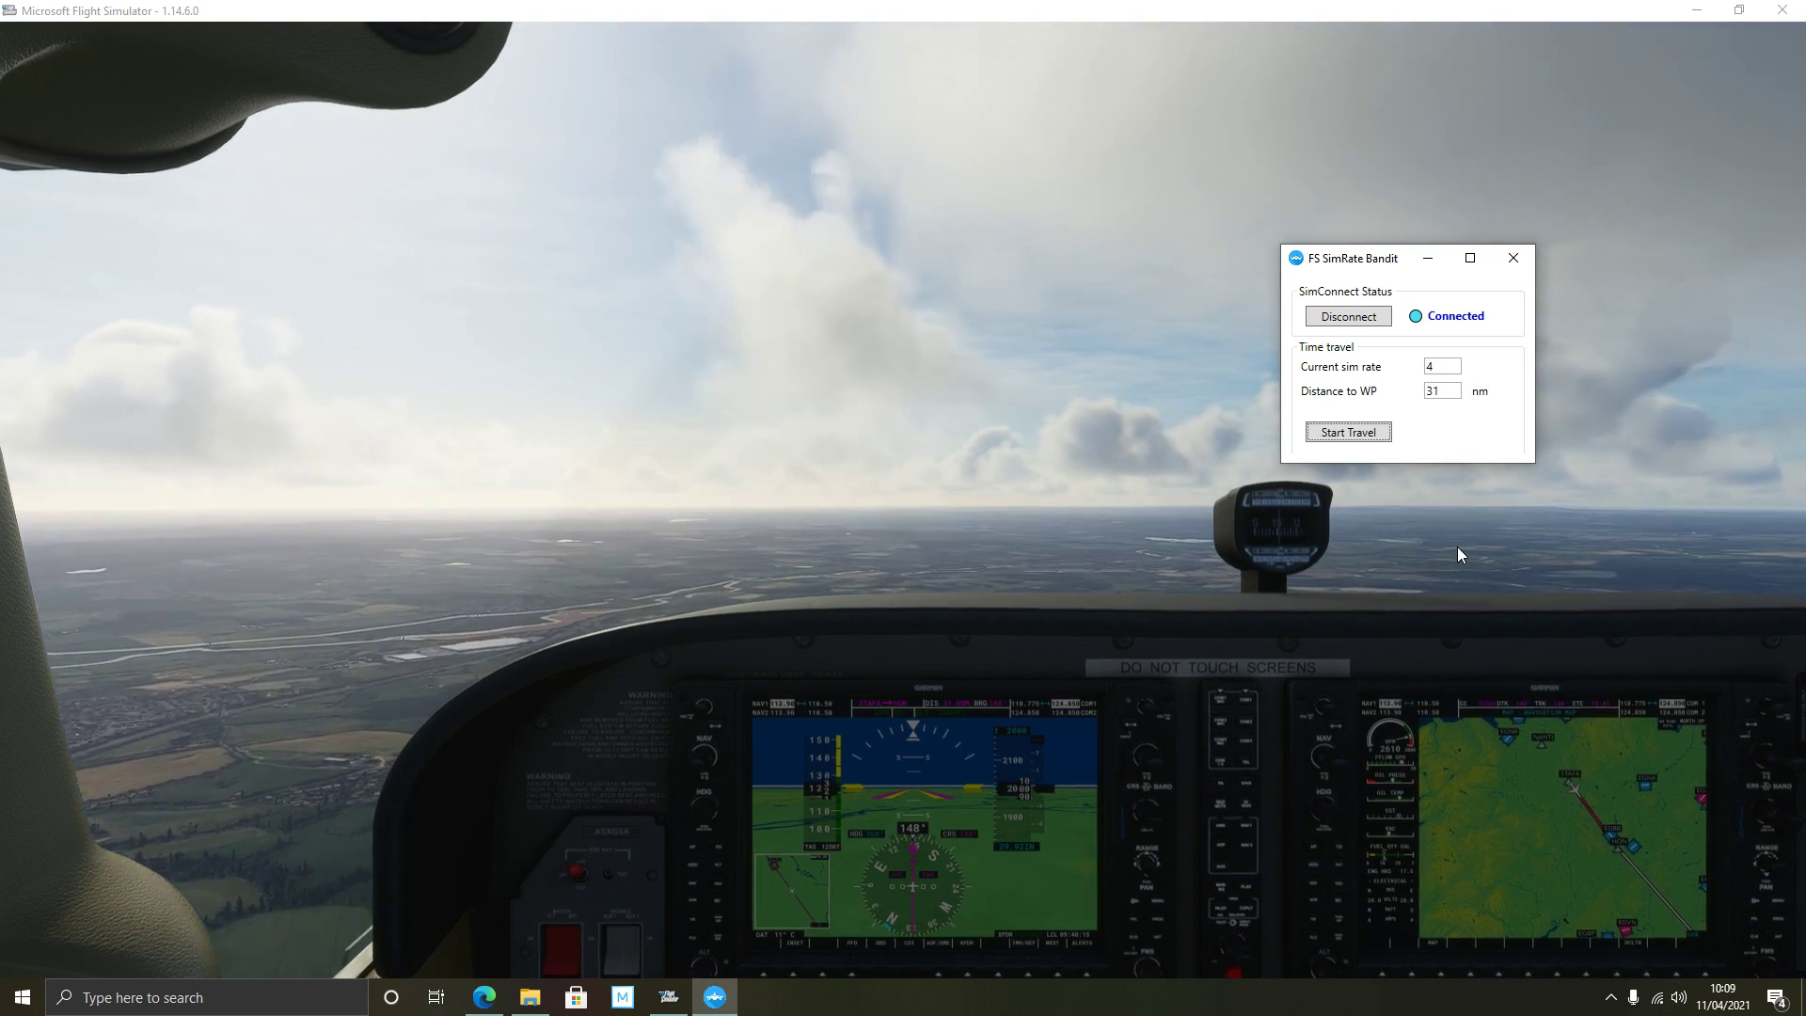
{"action": "key", "text": "r"}
{"action": "key", "text": "equal"}
{"action": "key", "text": "r"}
{"action": "key", "text": "equal"}
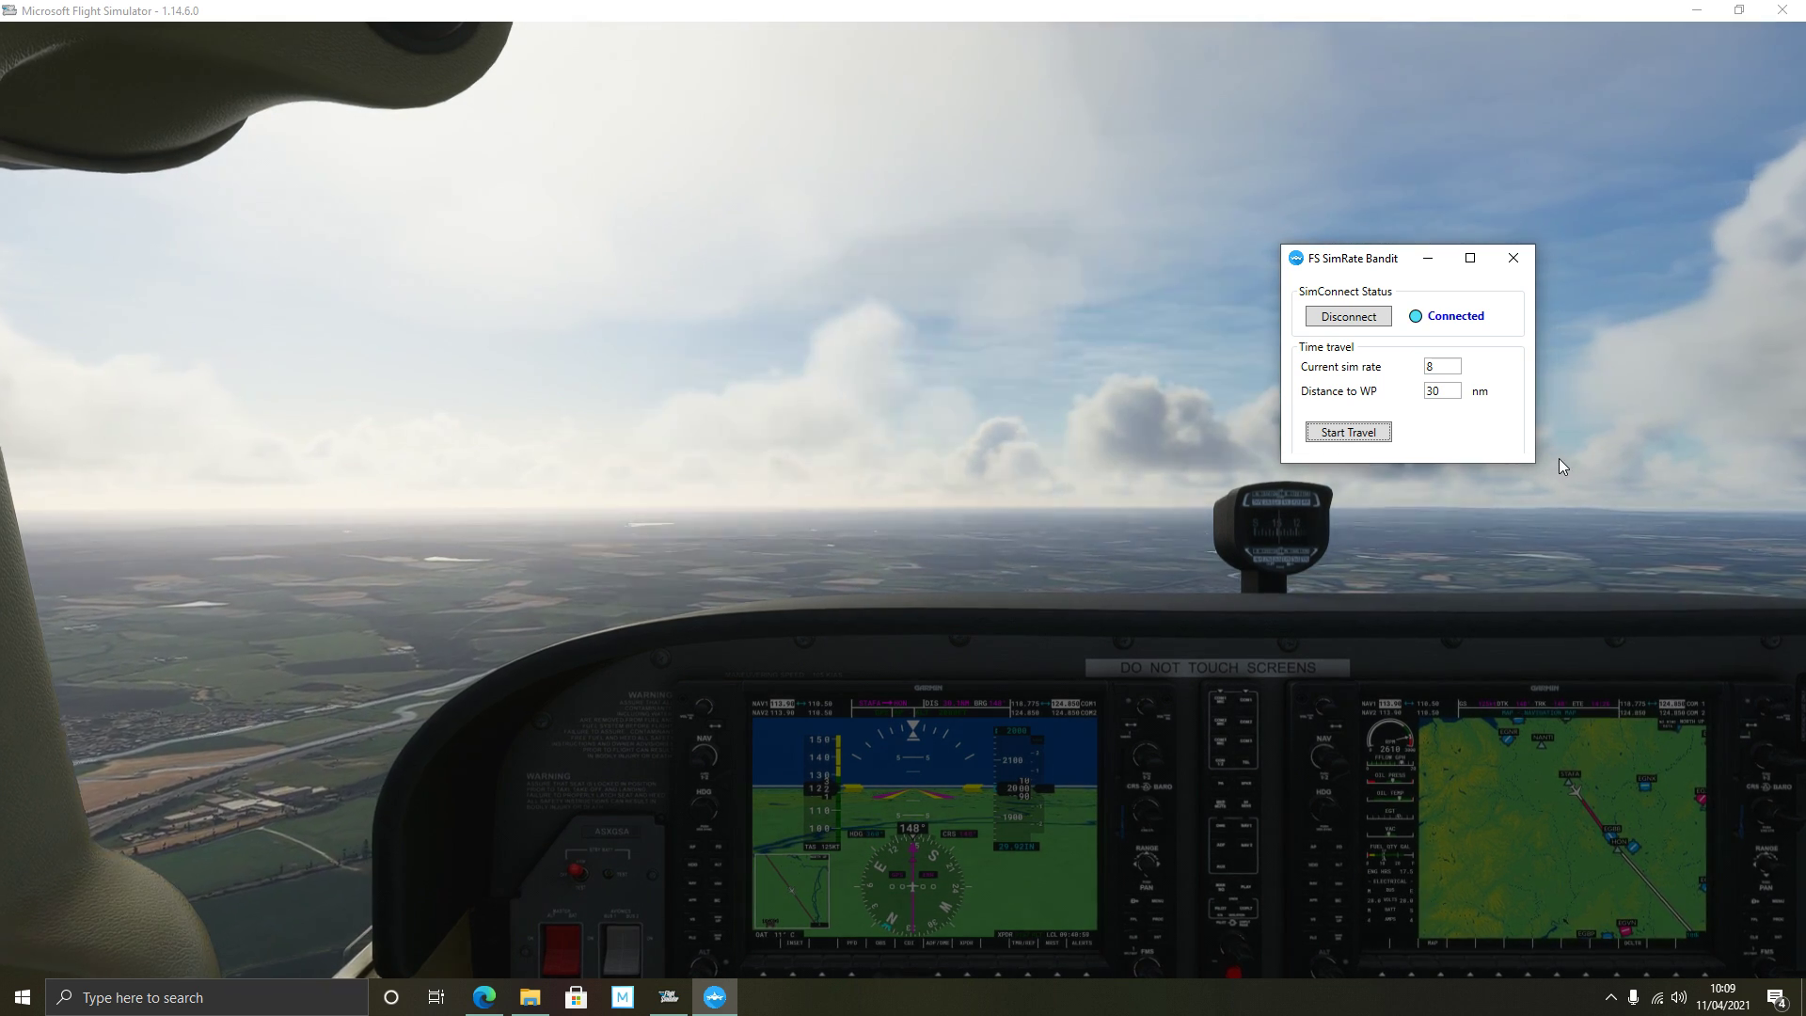
Lower the simulation rate stepwise through 4 and 2 to 1.
{"action": "key", "text": "r"}
{"action": "key", "text": "minus"}
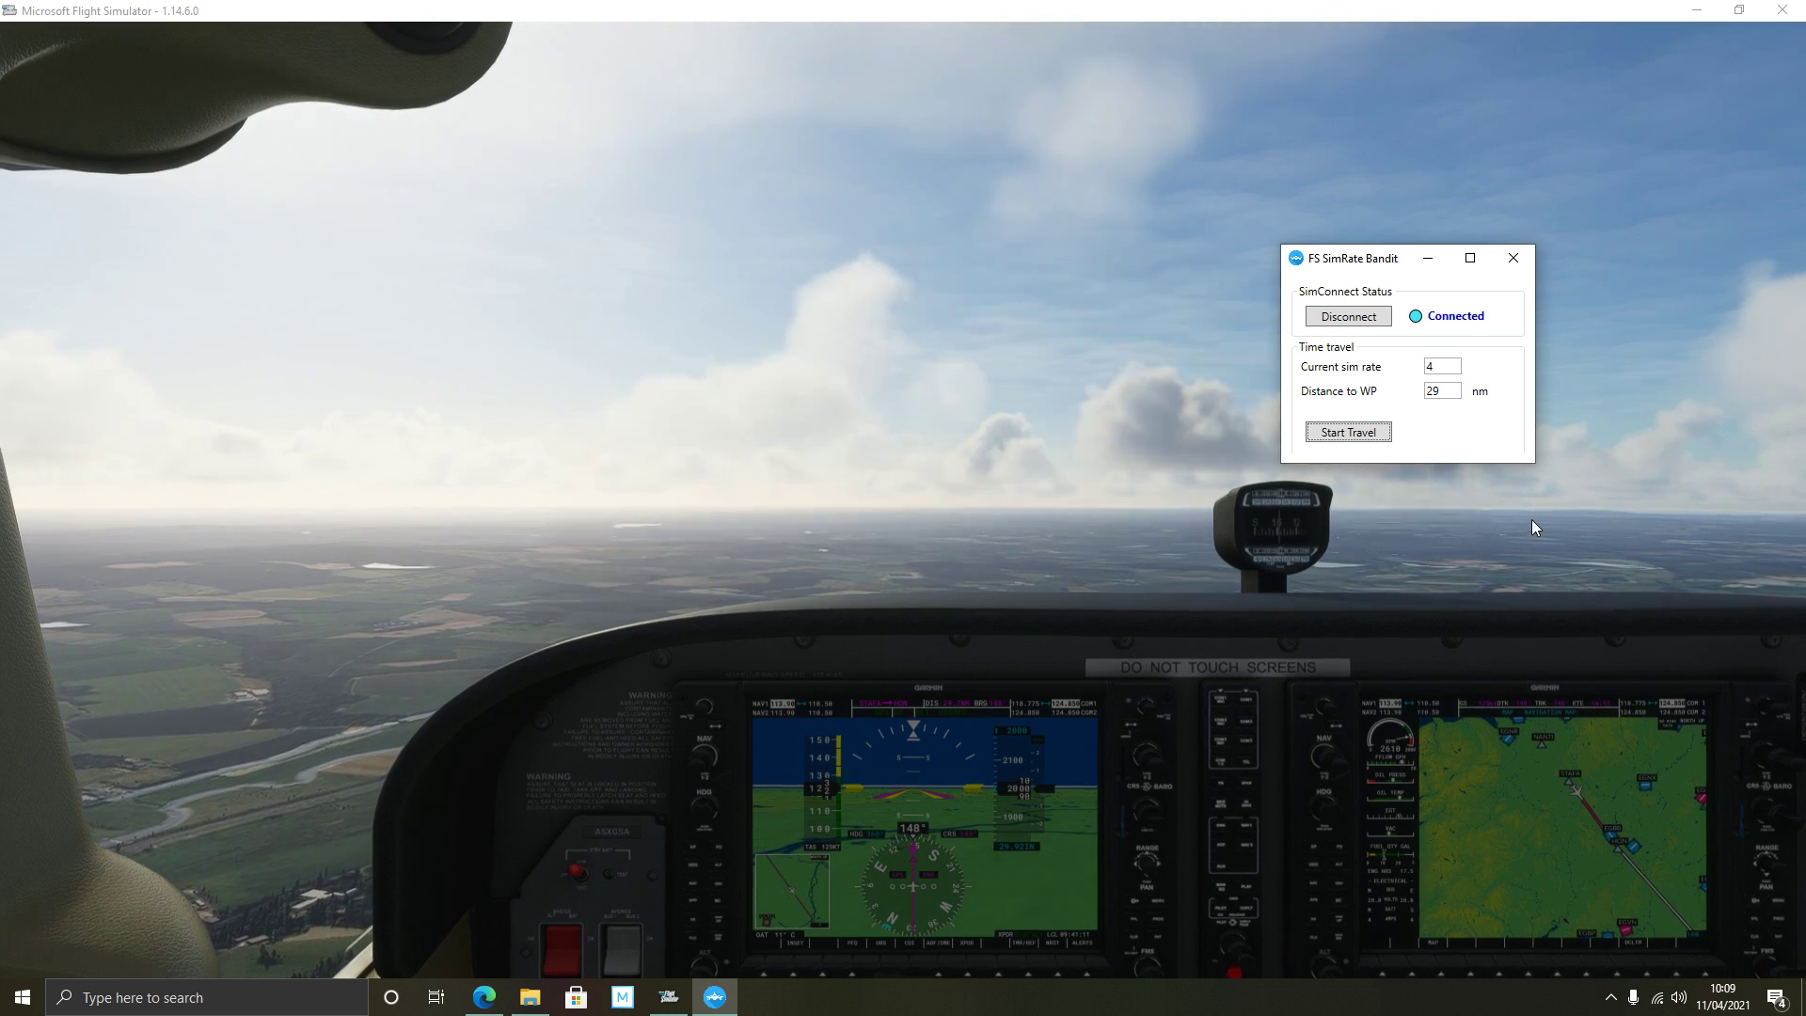
{"action": "key", "text": "r"}
{"action": "key", "text": "minus"}
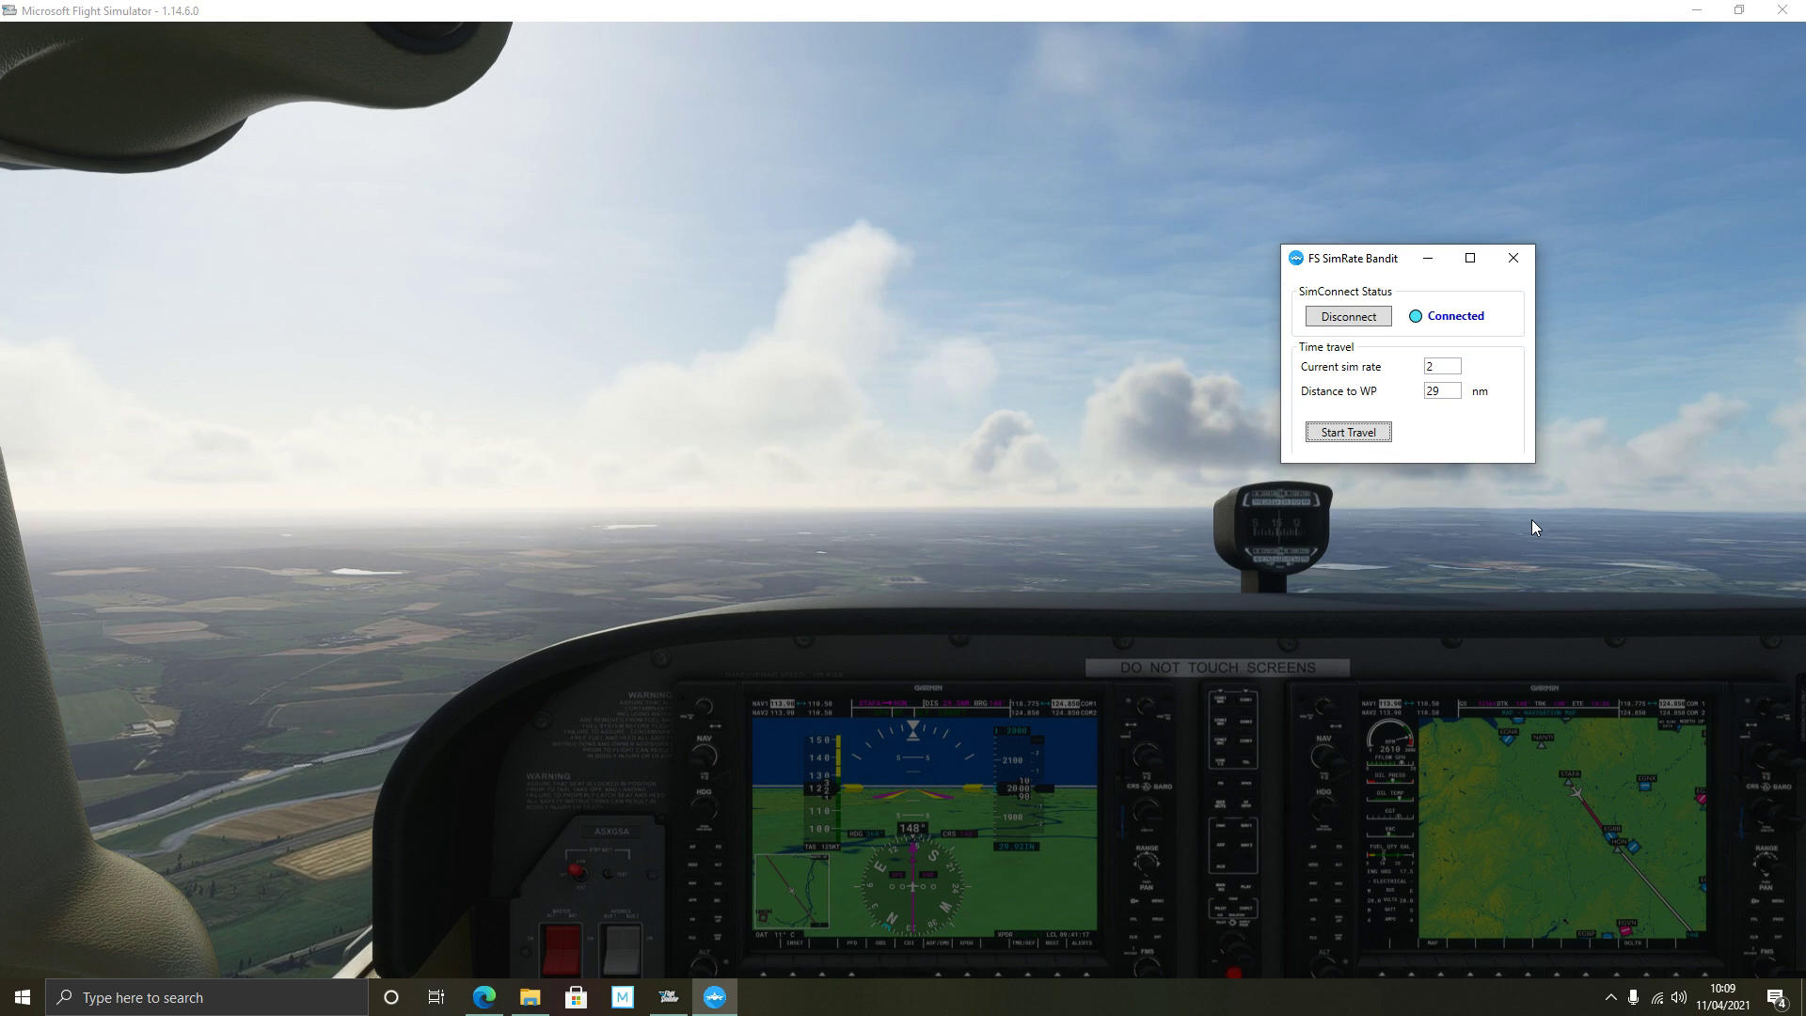
{"action": "key", "text": "r"}
{"action": "key", "text": "minus"}
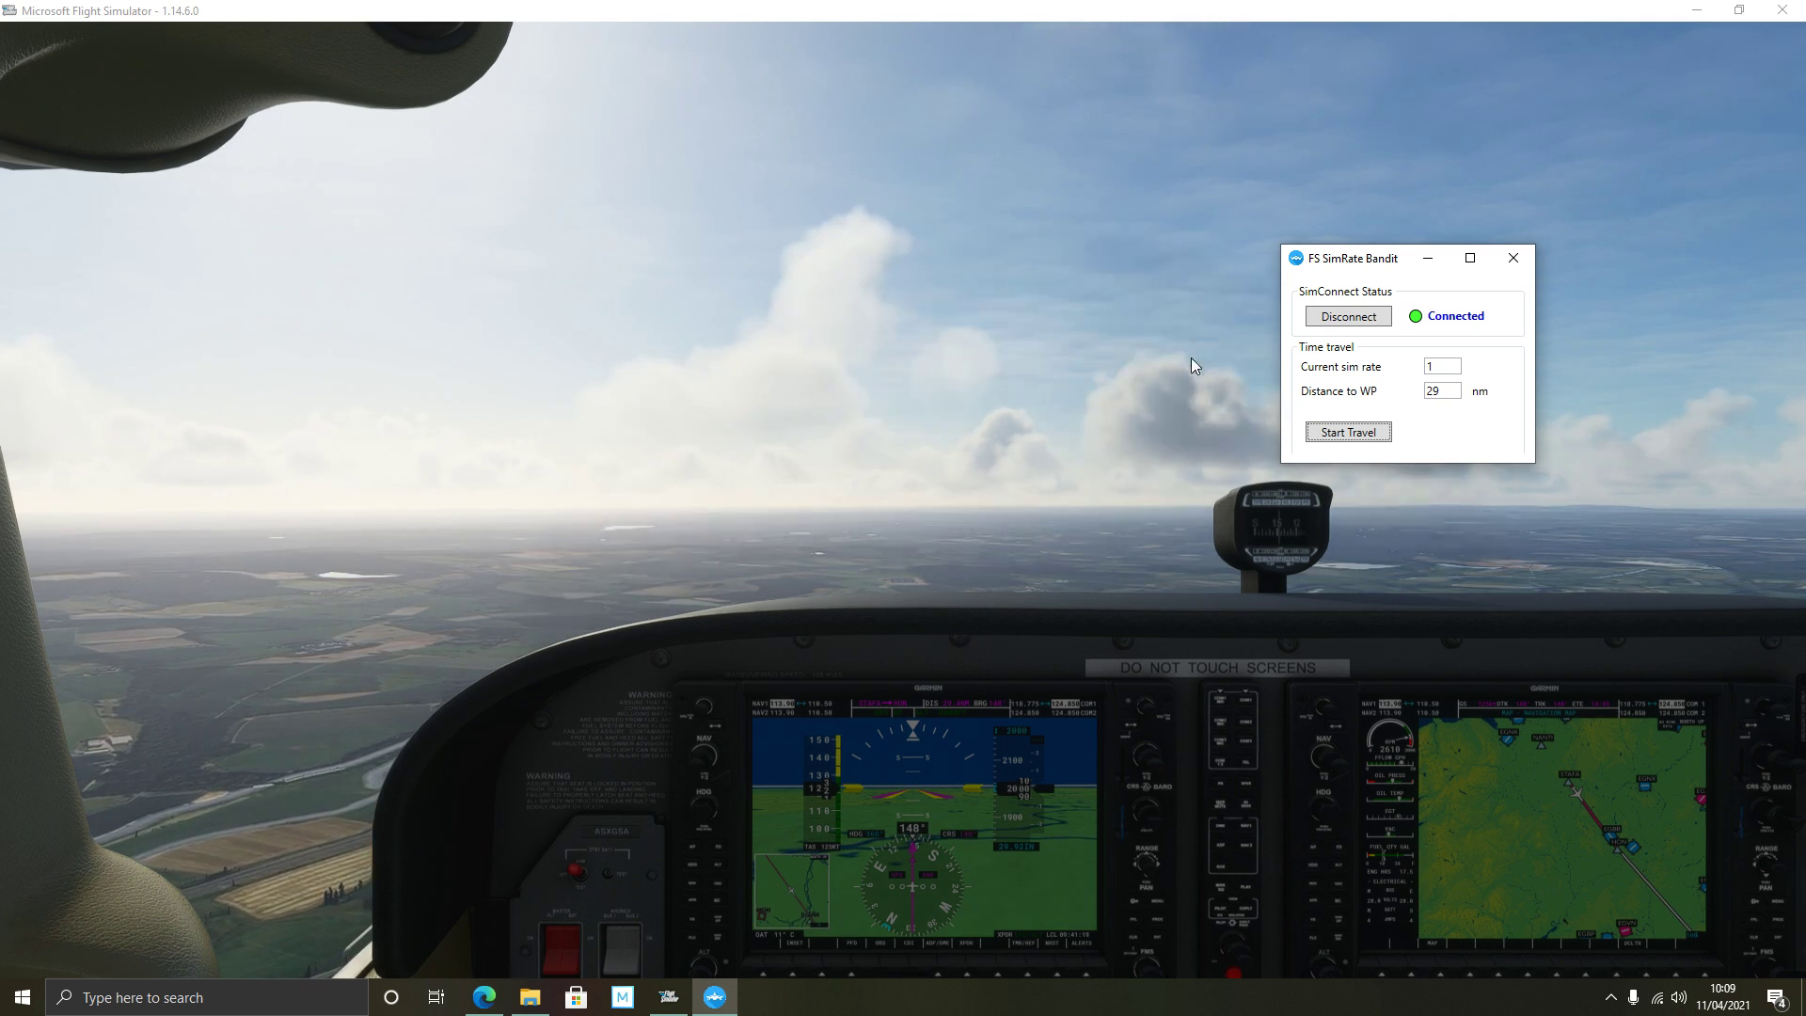